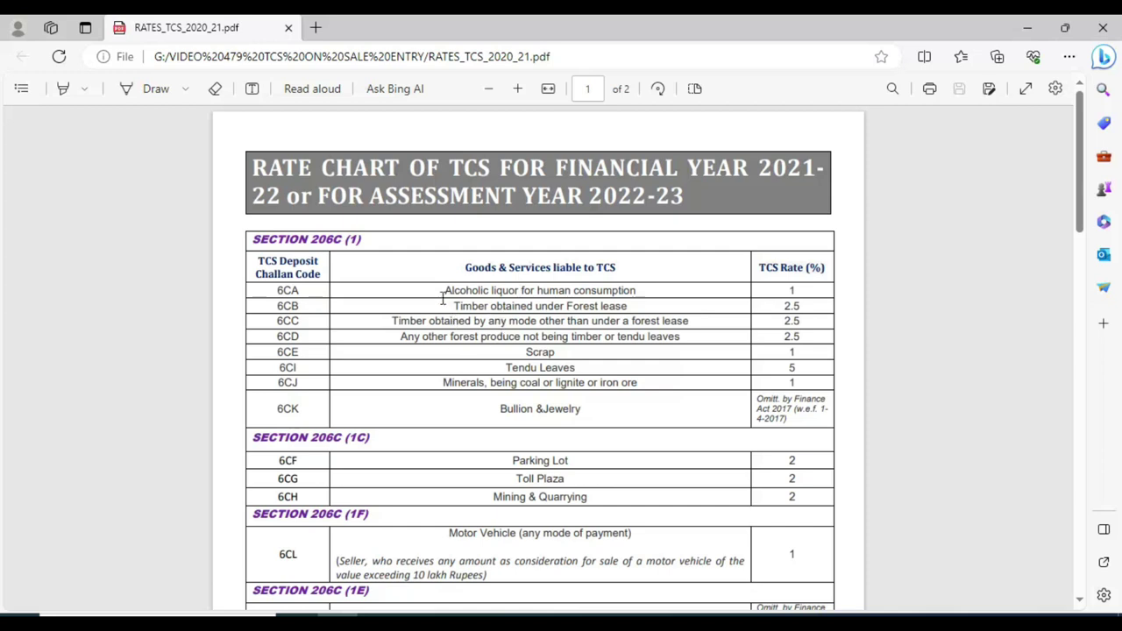
# Highlight the 6CA alcoholic liquor description in the PDF and point out its TCS rate.
pyautogui.moveTo(440, 292); pyautogui.dragTo(641, 283)
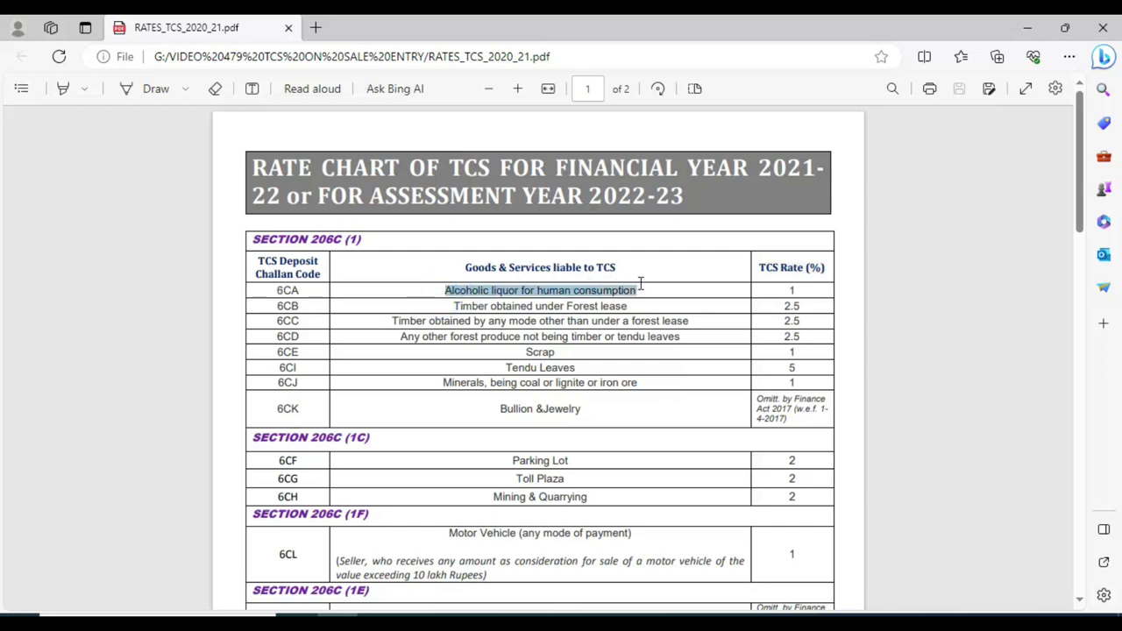
pyautogui.click(668, 428)
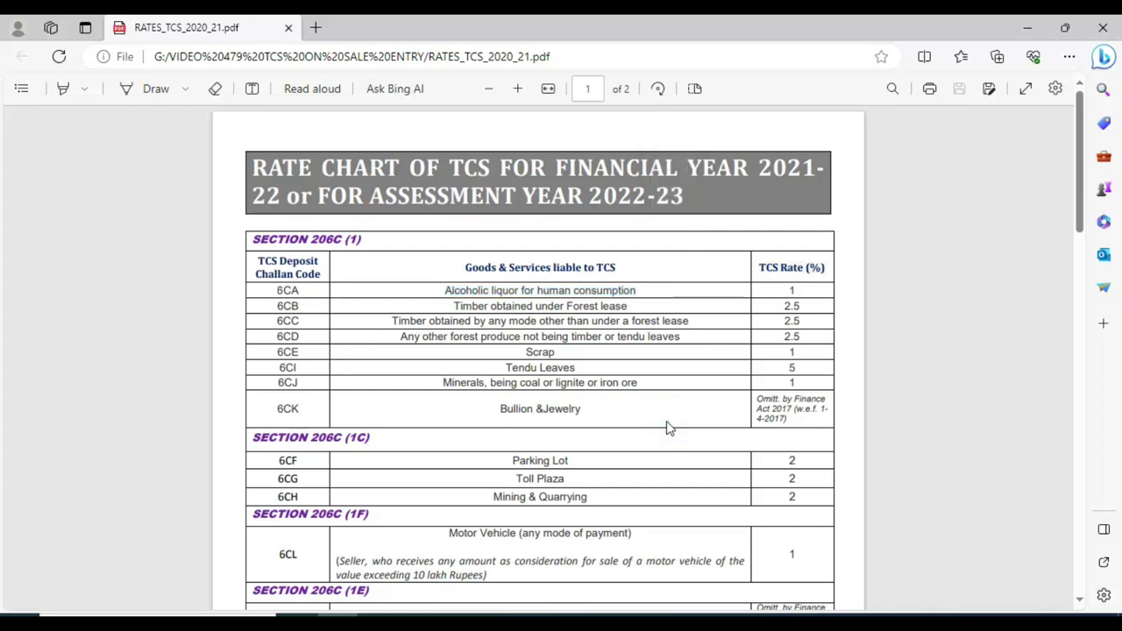
pyautogui.scroll(-1, 628, 406)
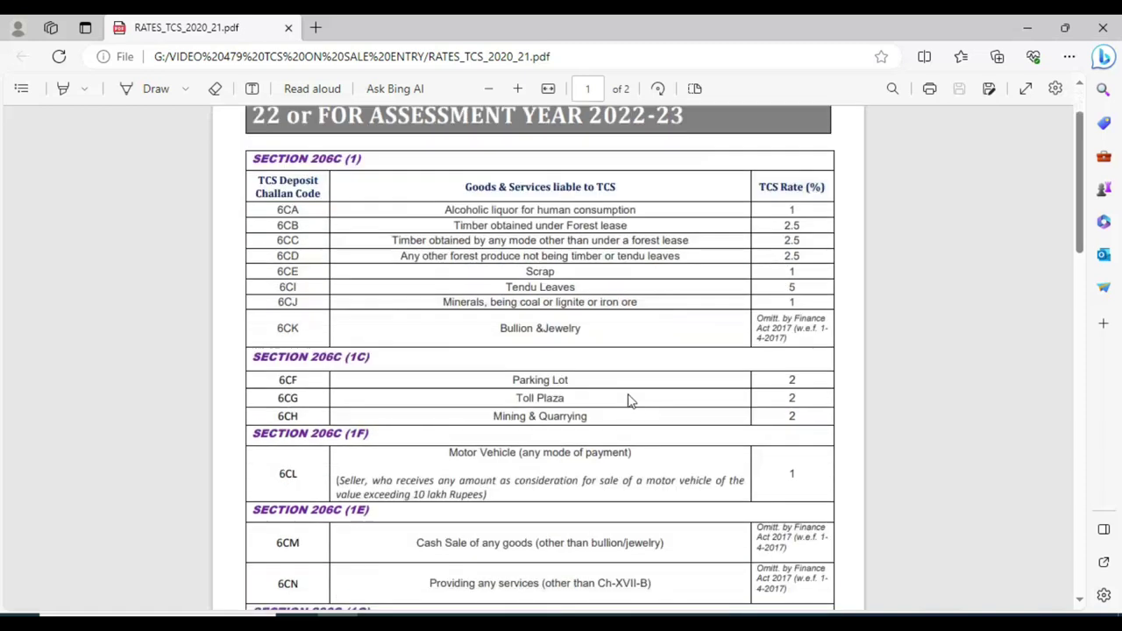
pyautogui.scroll(1, 478, 241)
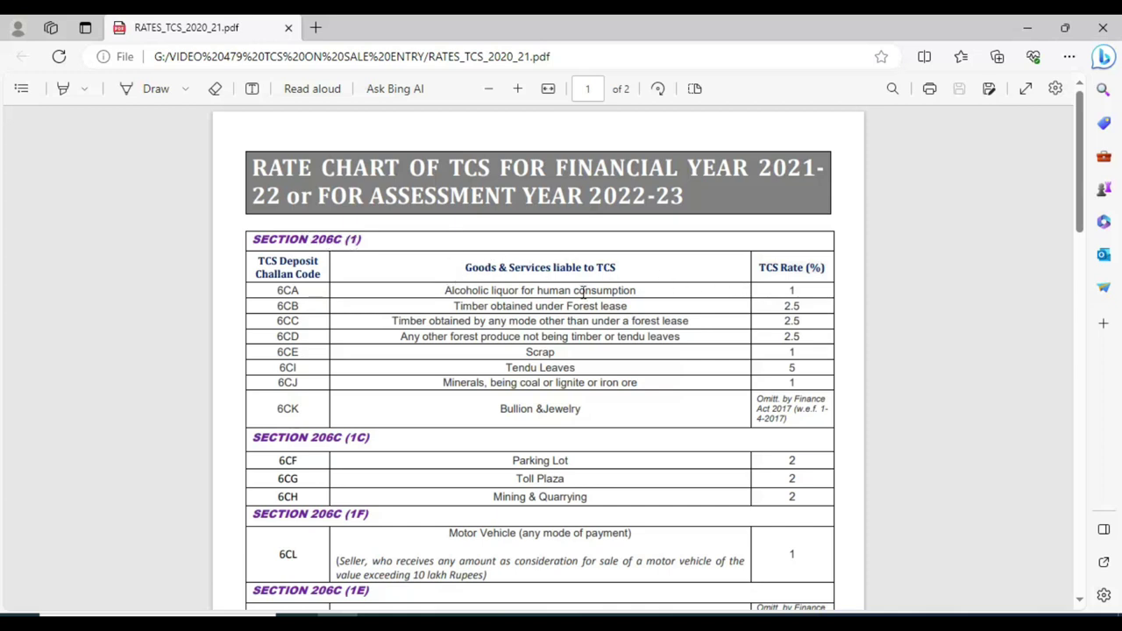
pyautogui.click(770, 288)
# Scroll to page 2's Section 206C (1H) Sale of Goods row, code 6CR at 0.1%.
pyautogui.scroll(-10, 448, 305)
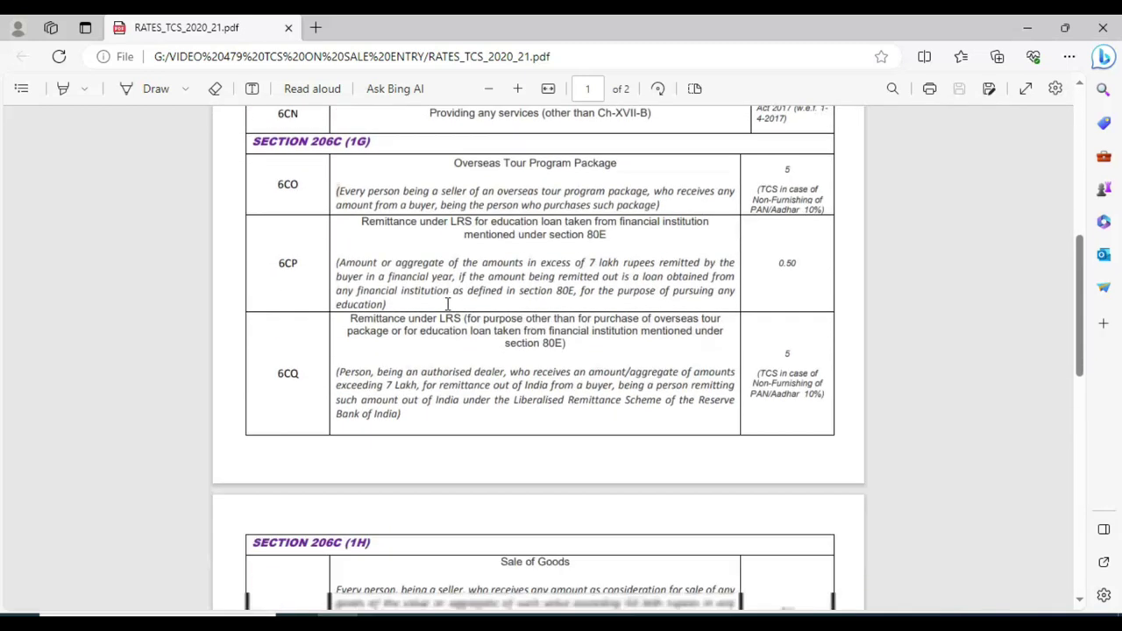
pyautogui.scroll(-3, 436, 313)
pyautogui.scroll(2, 429, 313)
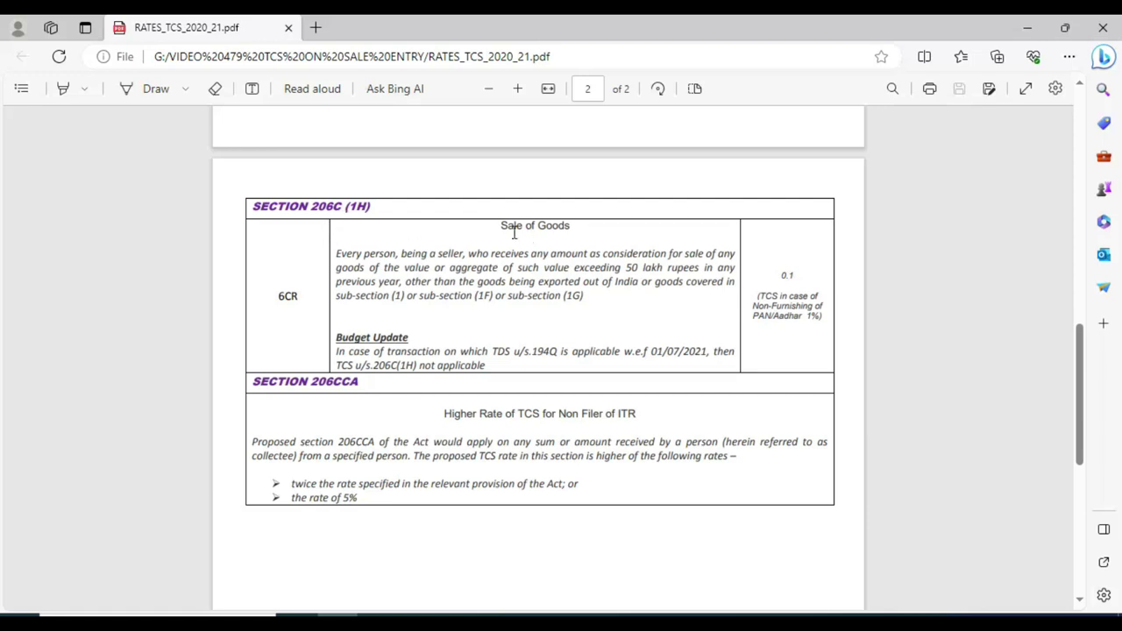
pyautogui.moveTo(499, 228); pyautogui.dragTo(574, 222)
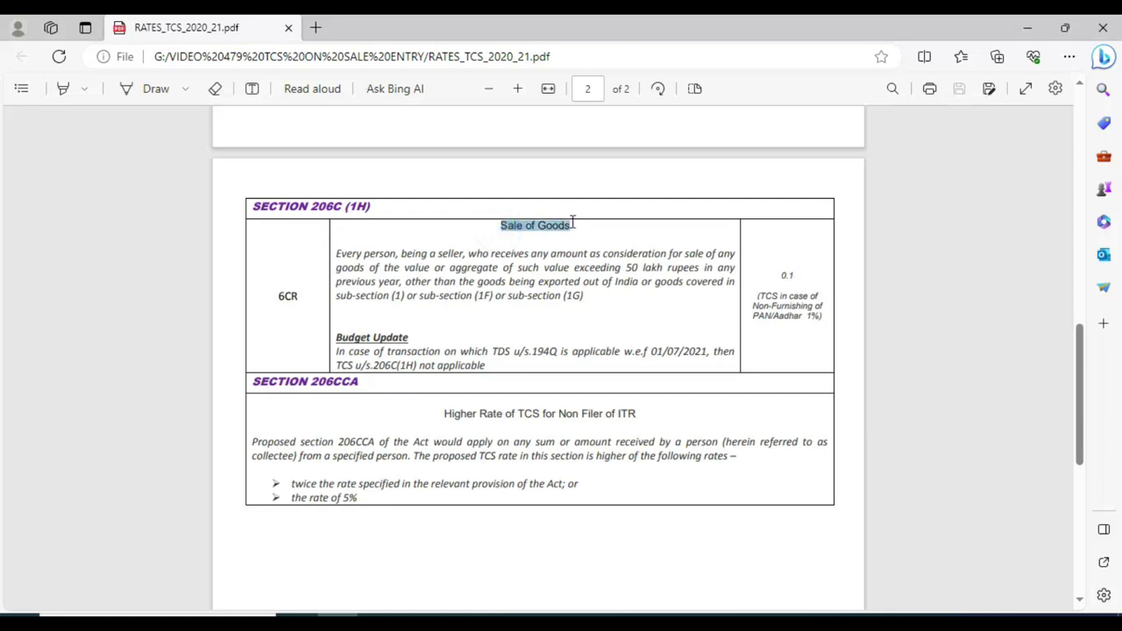
pyautogui.click(606, 327)
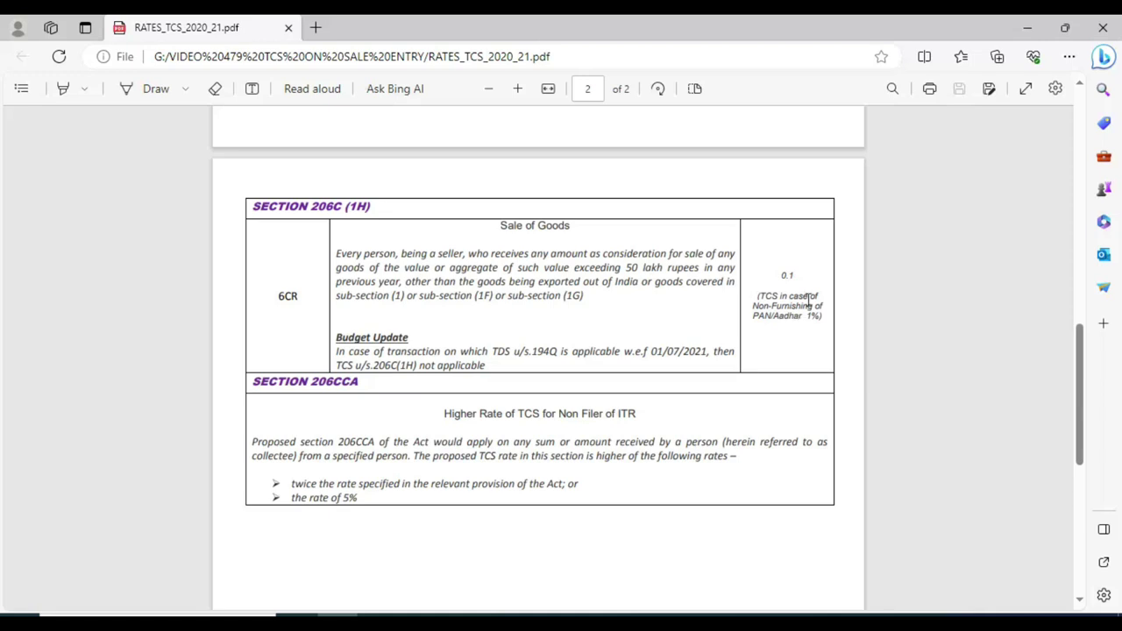
pyautogui.click(602, 311)
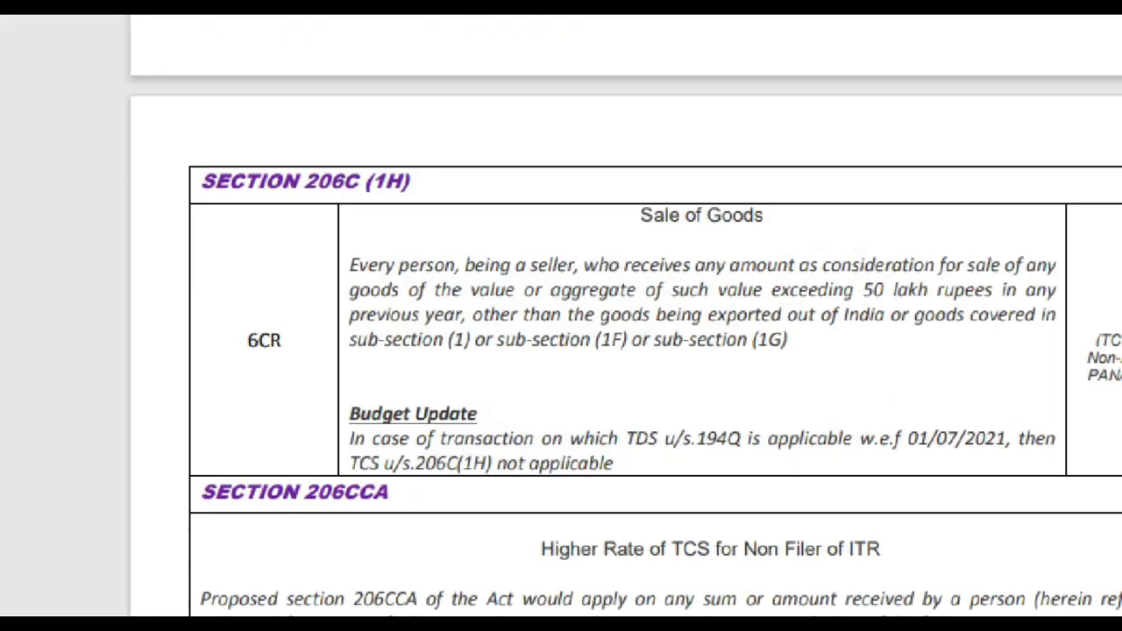
pyautogui.moveTo(132, 132); pyautogui.dragTo(456, 194)
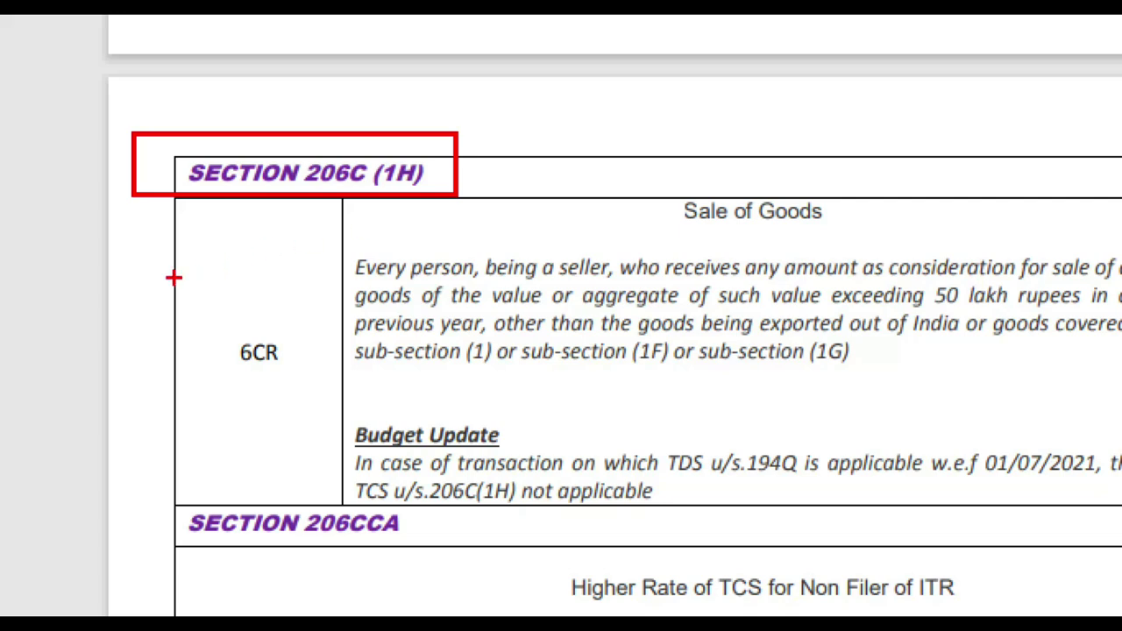
pyautogui.moveTo(145, 306); pyautogui.dragTo(316, 391)
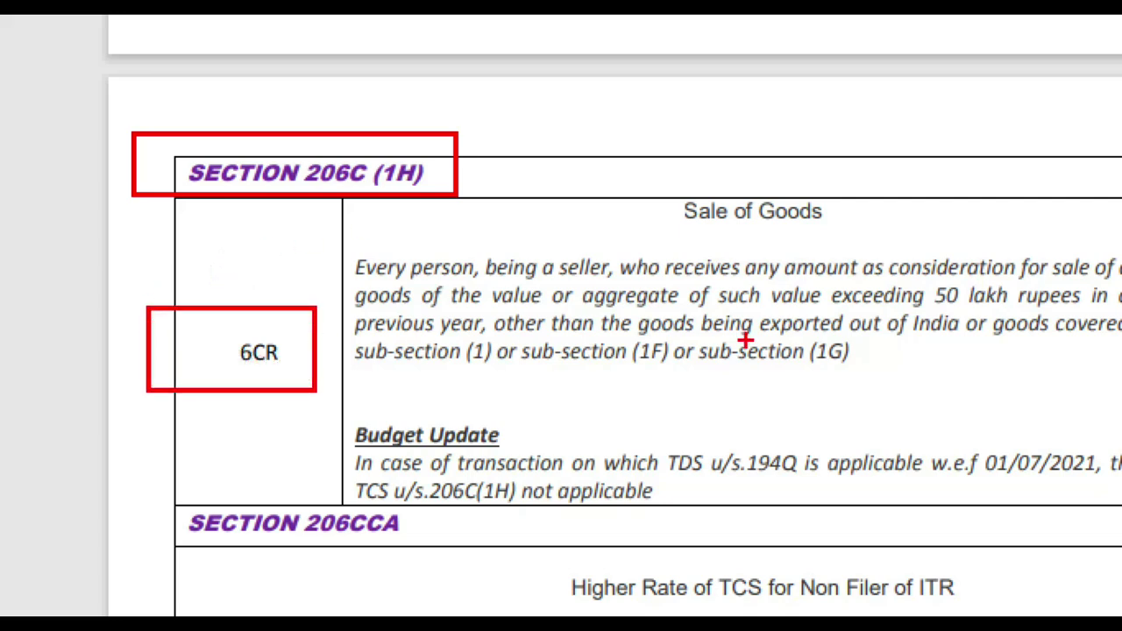
pyautogui.press('Escape')
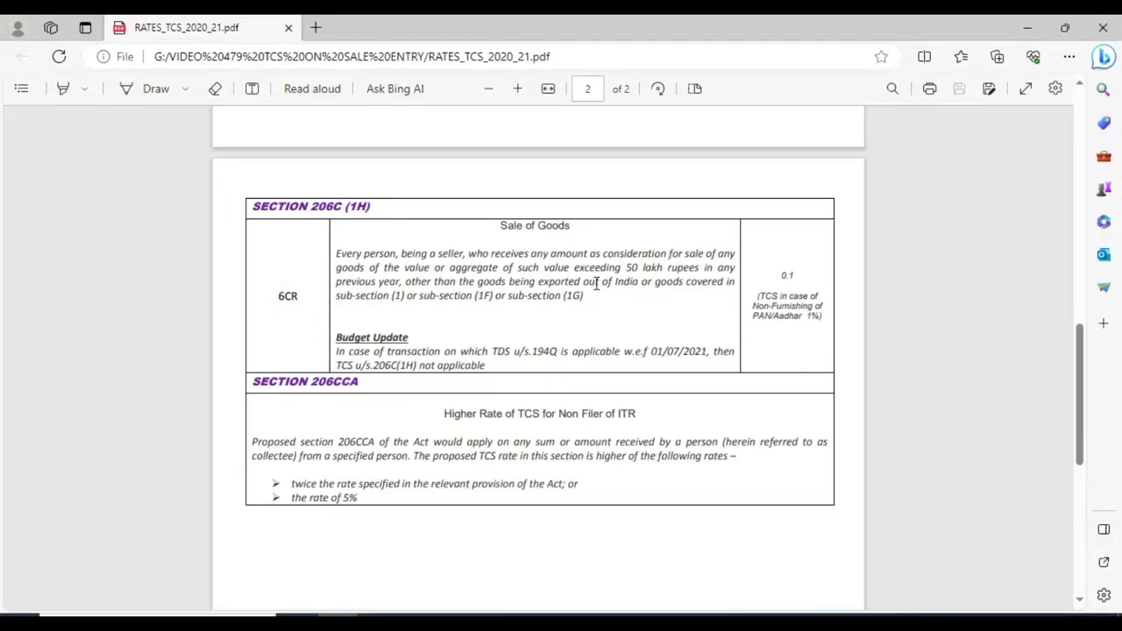
pyautogui.hotkey('ctrl', '1')
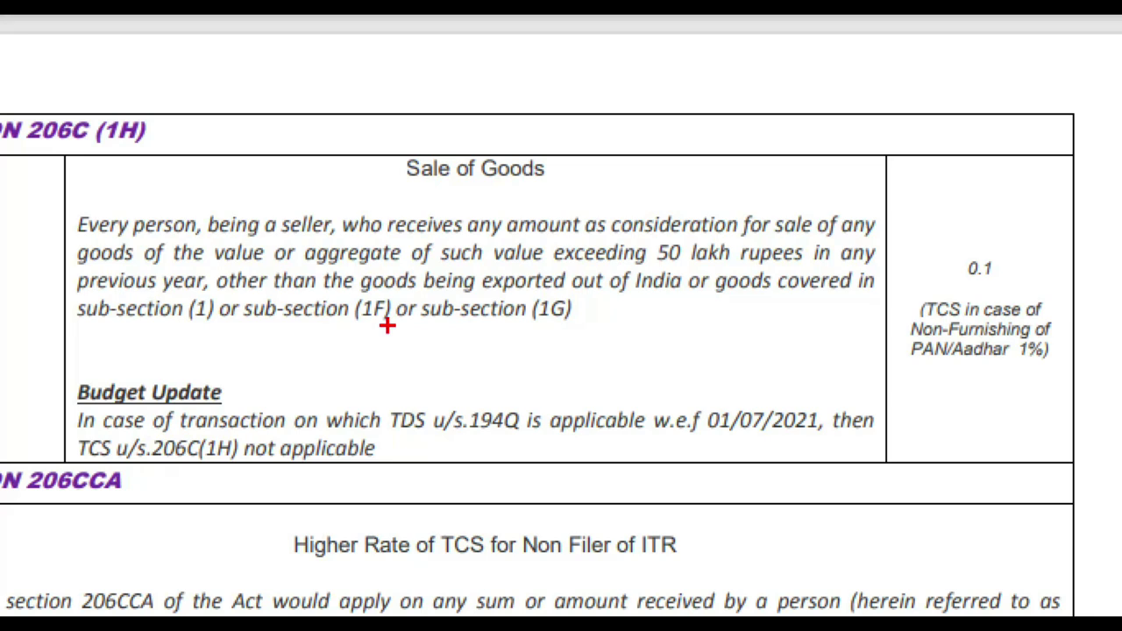
pyautogui.click(599, 348)
pyautogui.moveTo(610, 208)
pyautogui.mouseDown()
pyautogui.moveTo(648, 263)
pyautogui.moveTo(820, 279)
pyautogui.mouseUp()
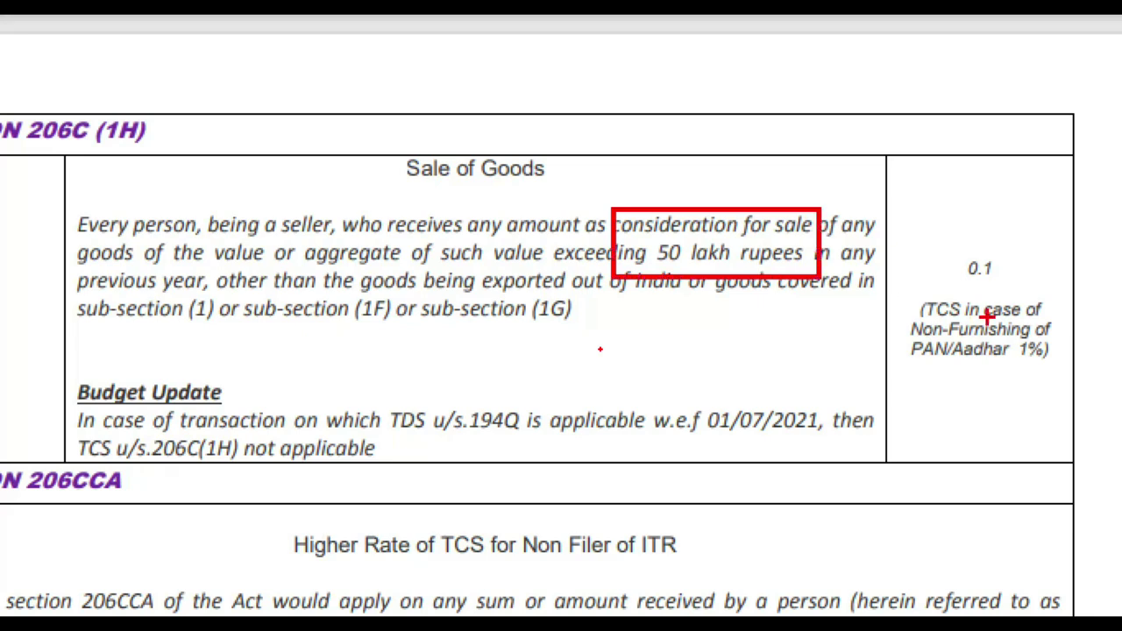
pyautogui.moveTo(969, 249)
pyautogui.mouseDown()
pyautogui.moveTo(968, 287)
pyautogui.moveTo(1017, 264)
pyautogui.moveTo(938, 238)
pyautogui.mouseUp()
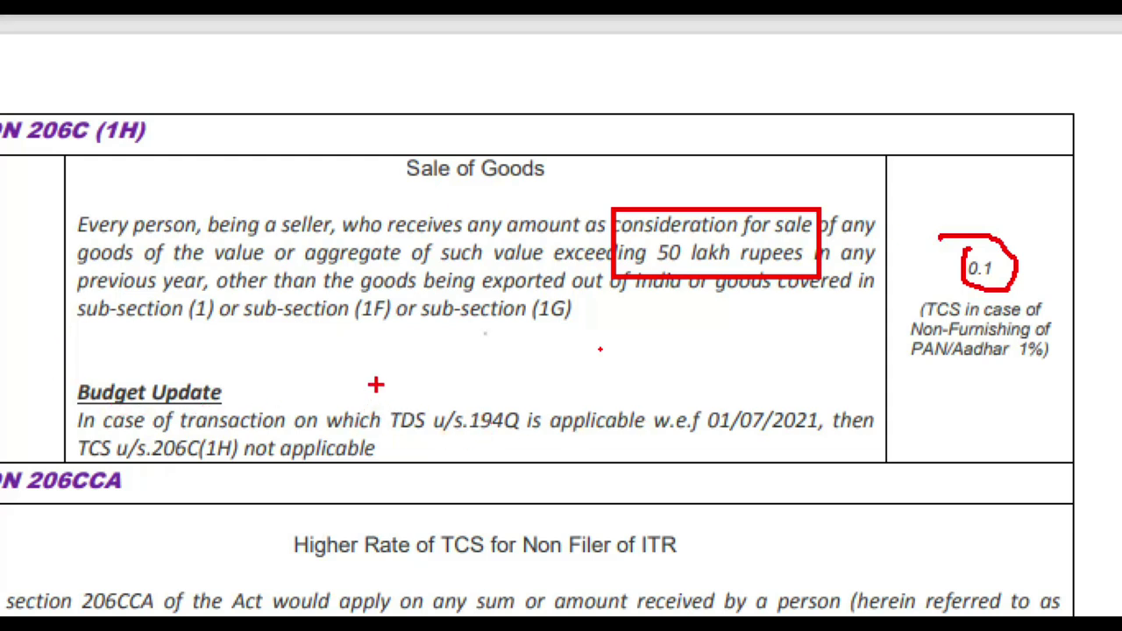
pyautogui.moveTo(375, 387); pyautogui.dragTo(537, 439)
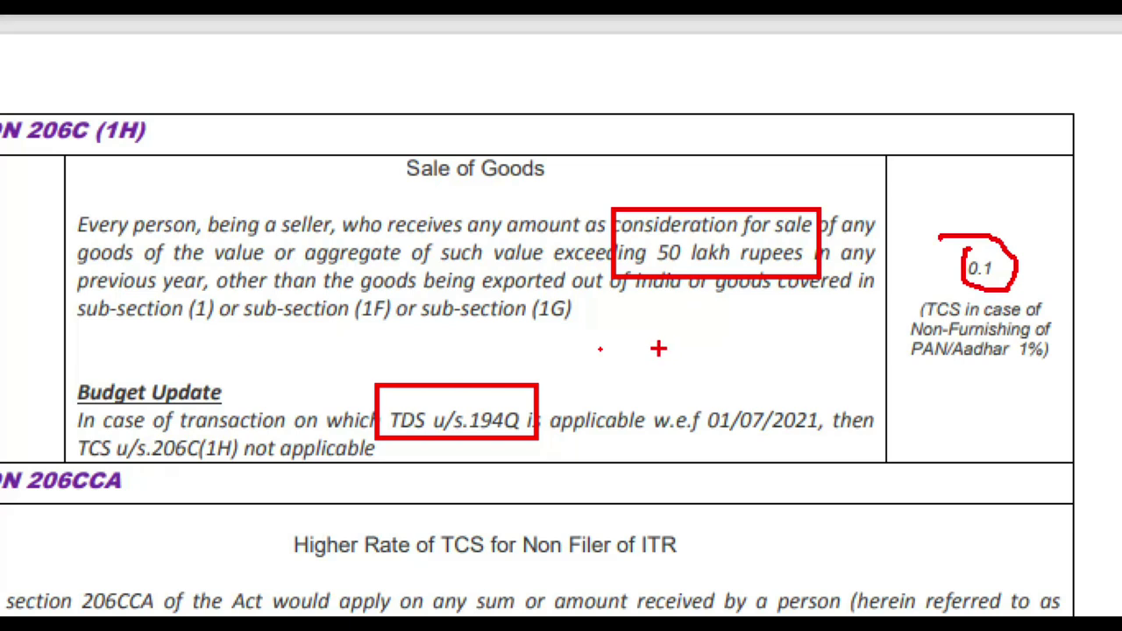
pyautogui.moveTo(438, 382)
pyautogui.mouseDown()
pyautogui.moveTo(579, 350)
pyautogui.moveTo(544, 347)
pyautogui.moveTo(586, 350)
pyautogui.mouseUp()
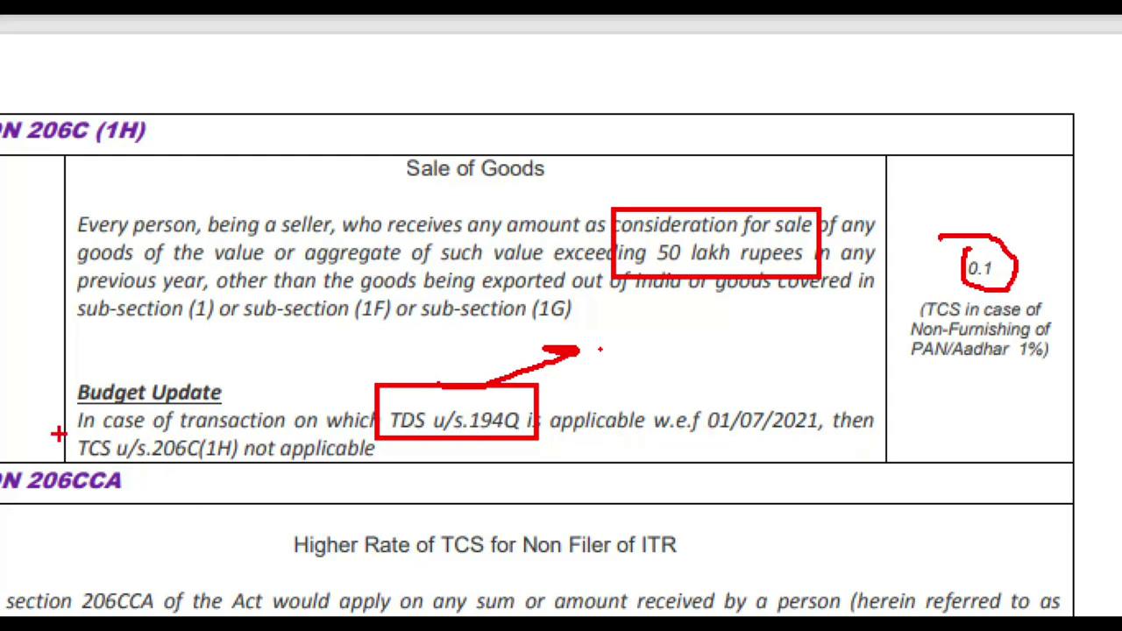
pyautogui.moveTo(59, 427); pyautogui.dragTo(416, 480)
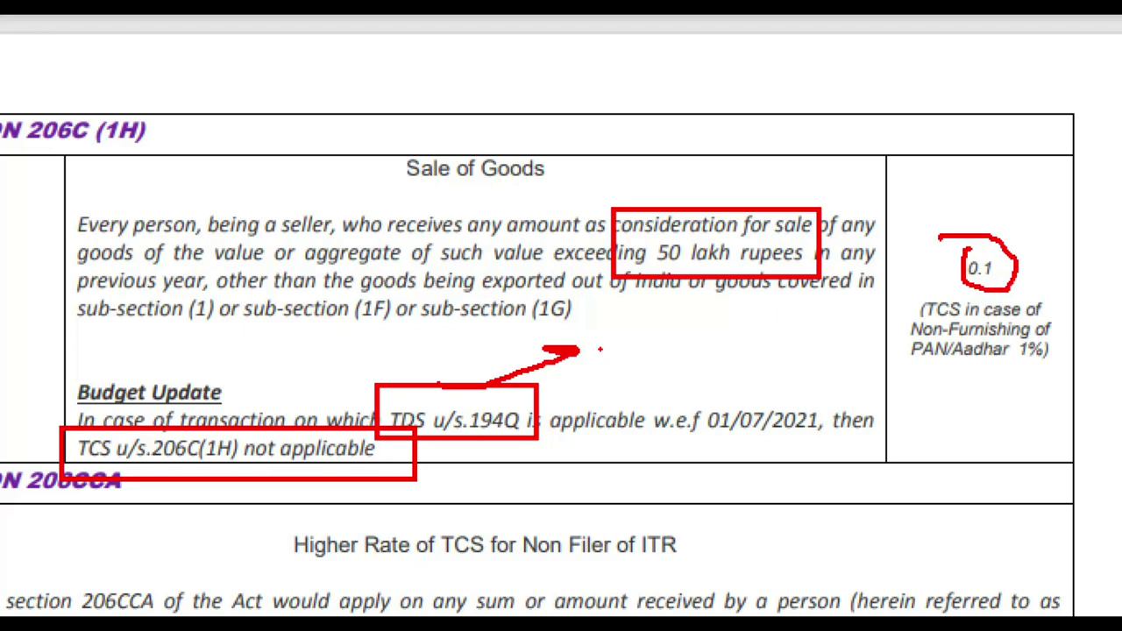
pyautogui.press('Escape')
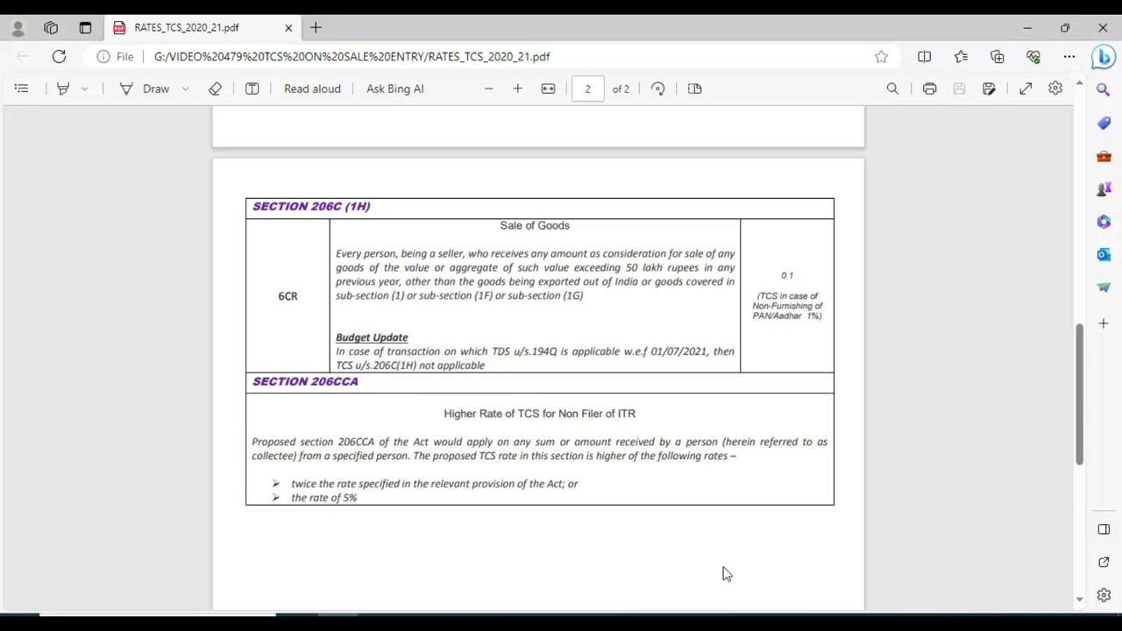
# Back in TallyPrime, enable Tax Collected at Source in Company Features (F11).
pyautogui.moveTo(660, 621)
pyautogui.click(687, 561)
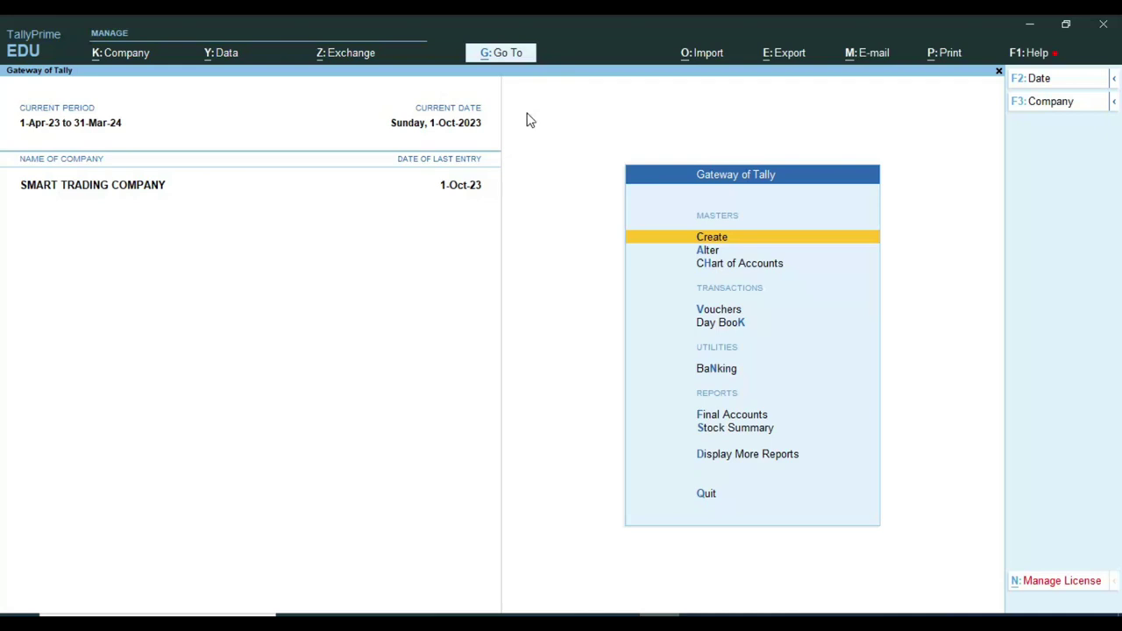
pyautogui.press('F11')
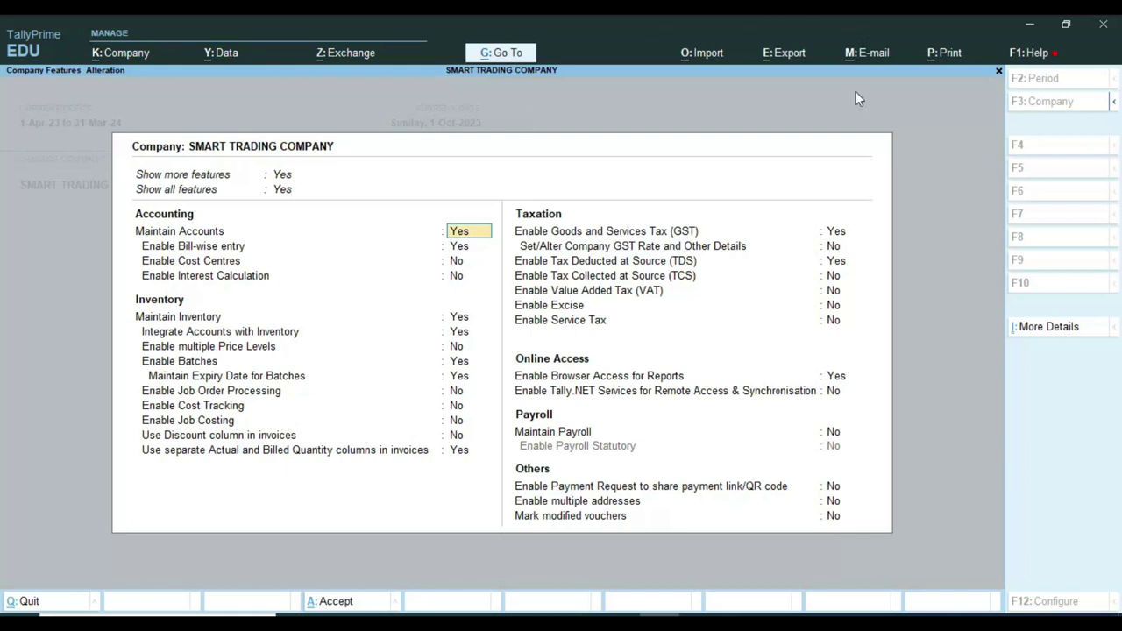
pyautogui.click(835, 277)
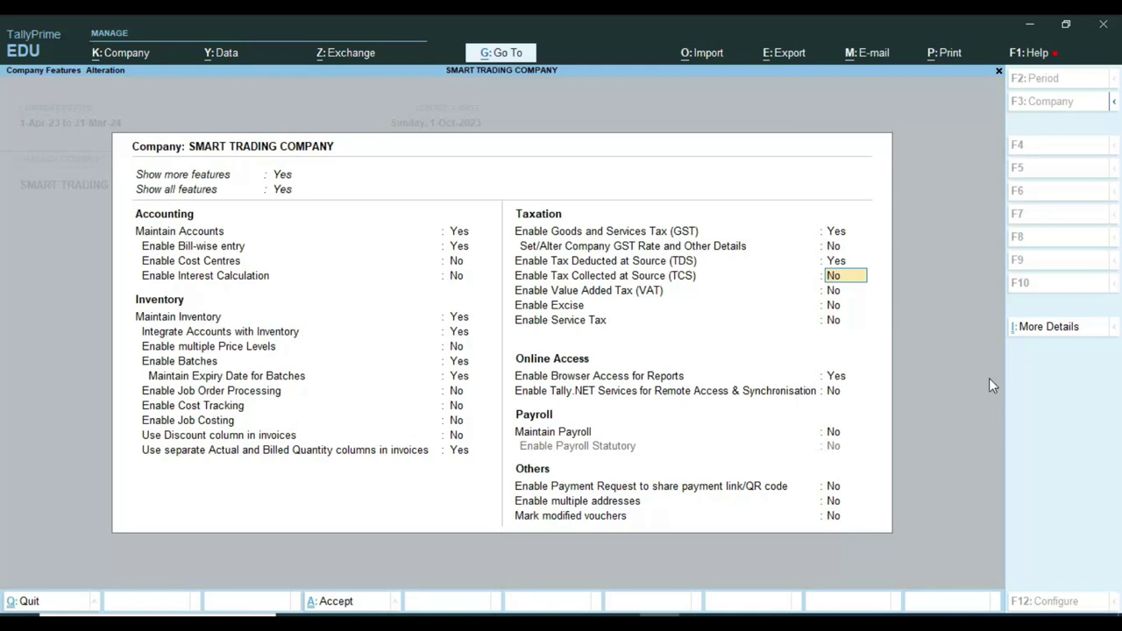
pyautogui.write('y')
pyautogui.press('Return')
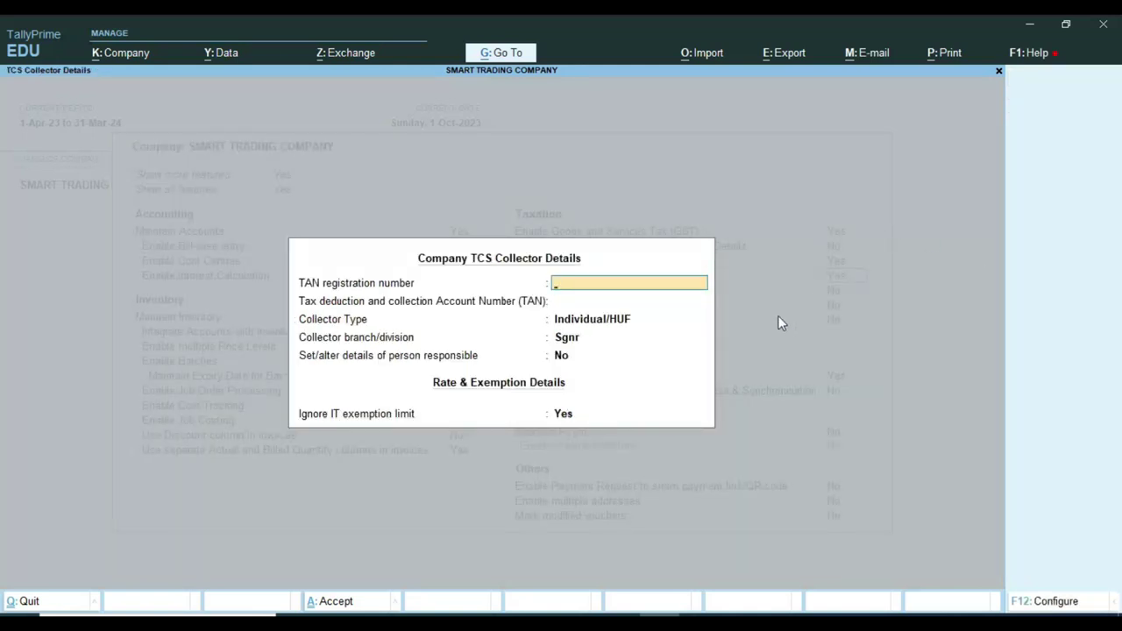
# Enter the TAN registration number, keeping Individual/HUF collector type and the Sgnr branch.
pyautogui.press('ctrl')
pyautogui.press('Return')
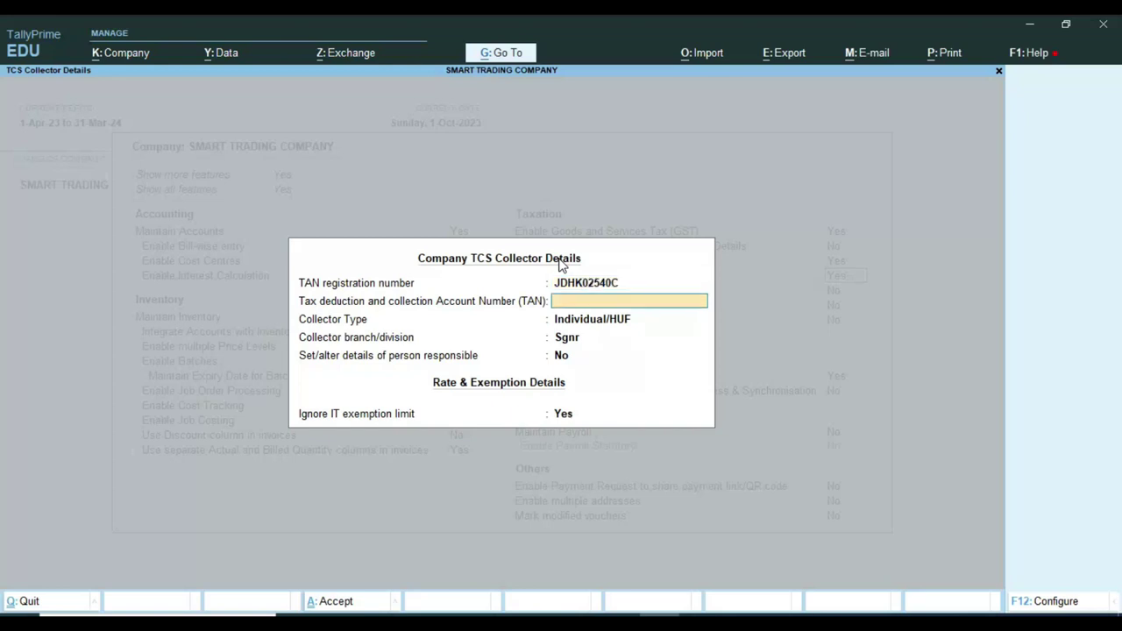
pyautogui.press('Return')
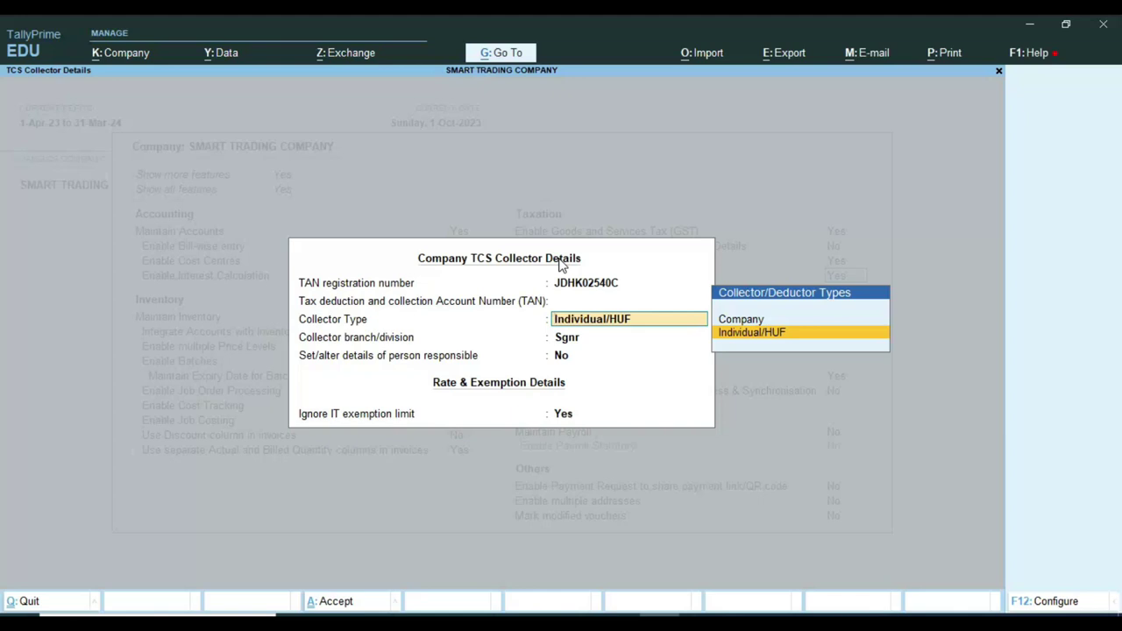
pyautogui.press('Up')
pyautogui.press('Down')
pyautogui.press('Return')
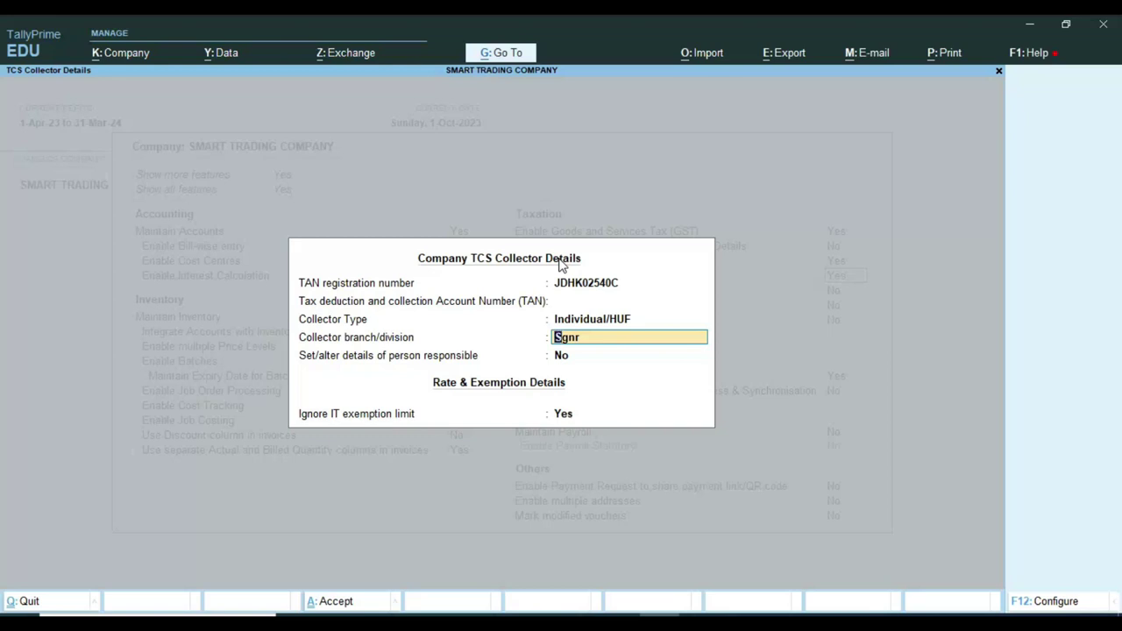
pyautogui.press('Return')
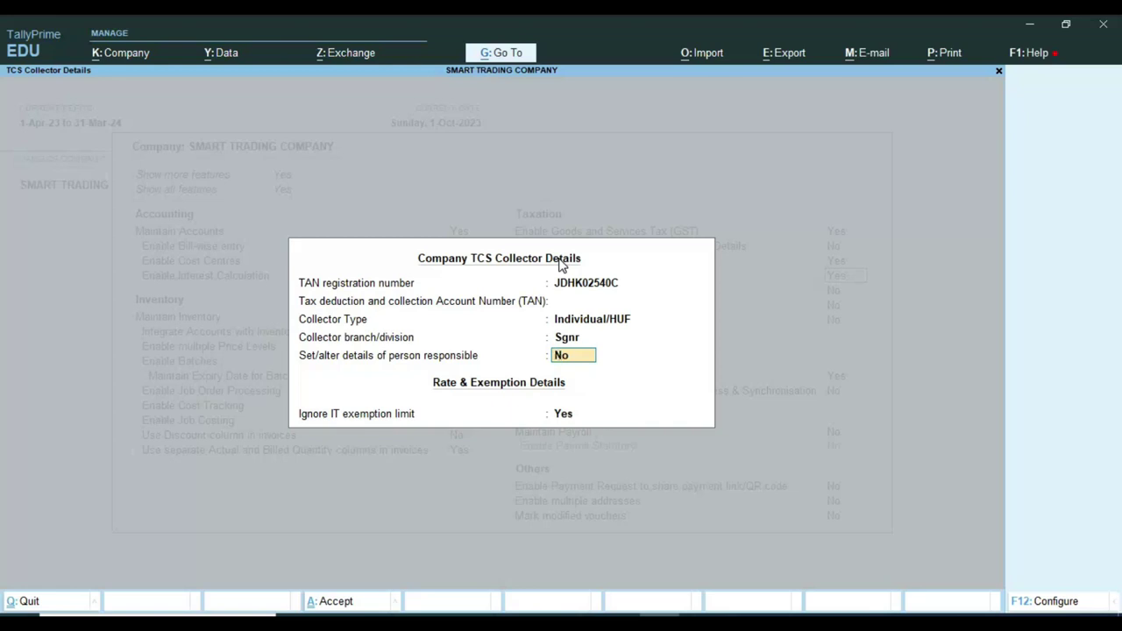
# Accept the person responsible details and save the altered company features.
pyautogui.write('y')
pyautogui.press('Return')
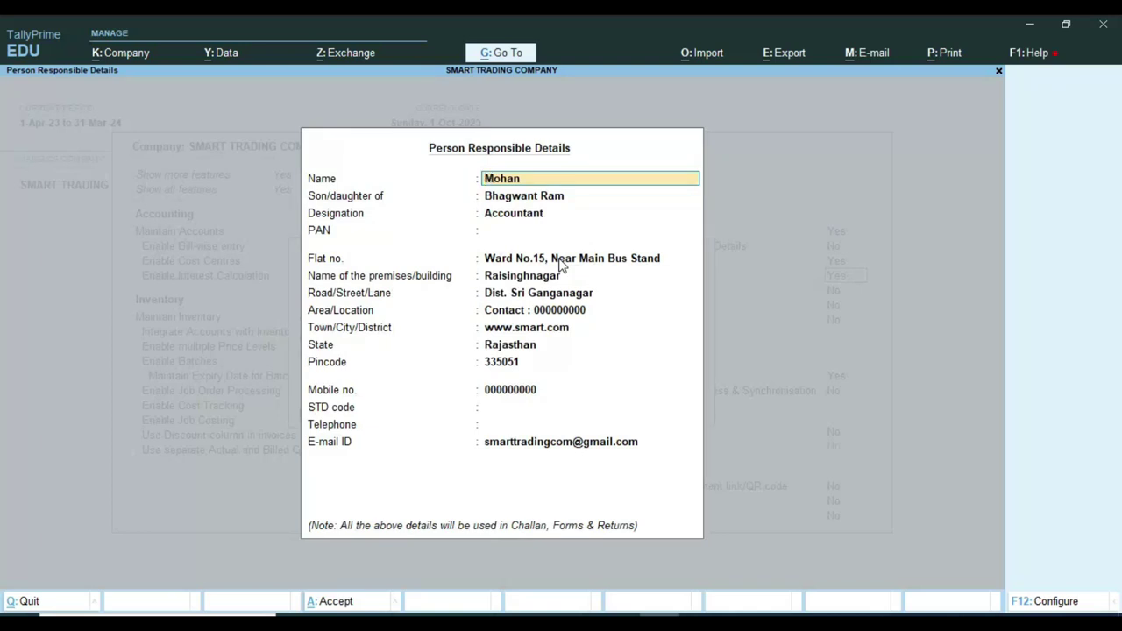
pyautogui.hotkey('ctrl', 'a')
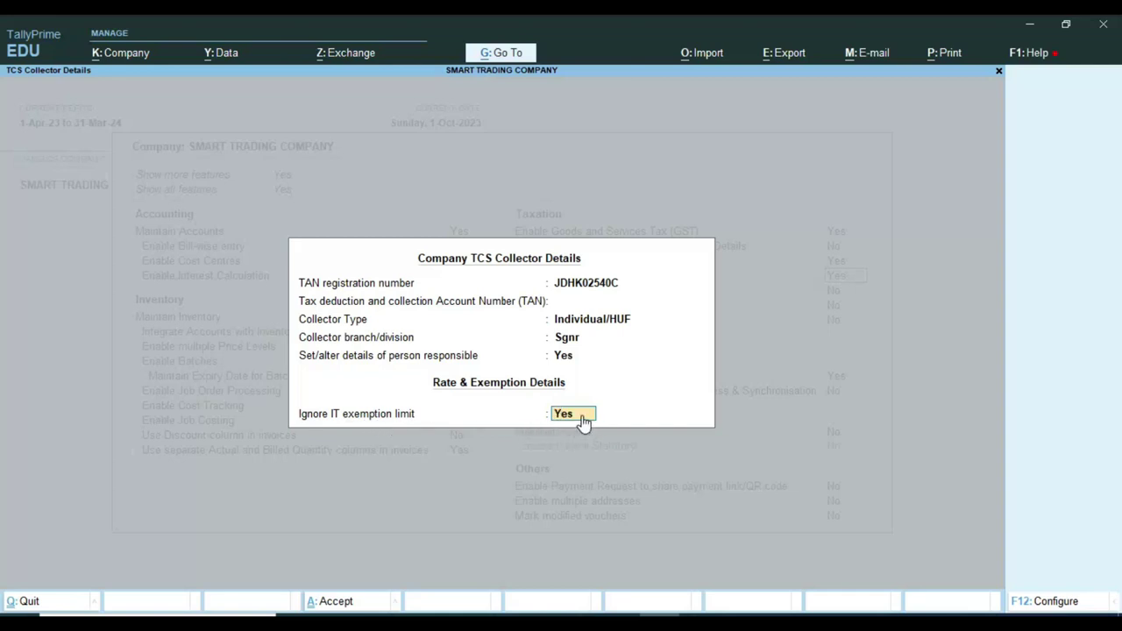
pyautogui.press('Return')
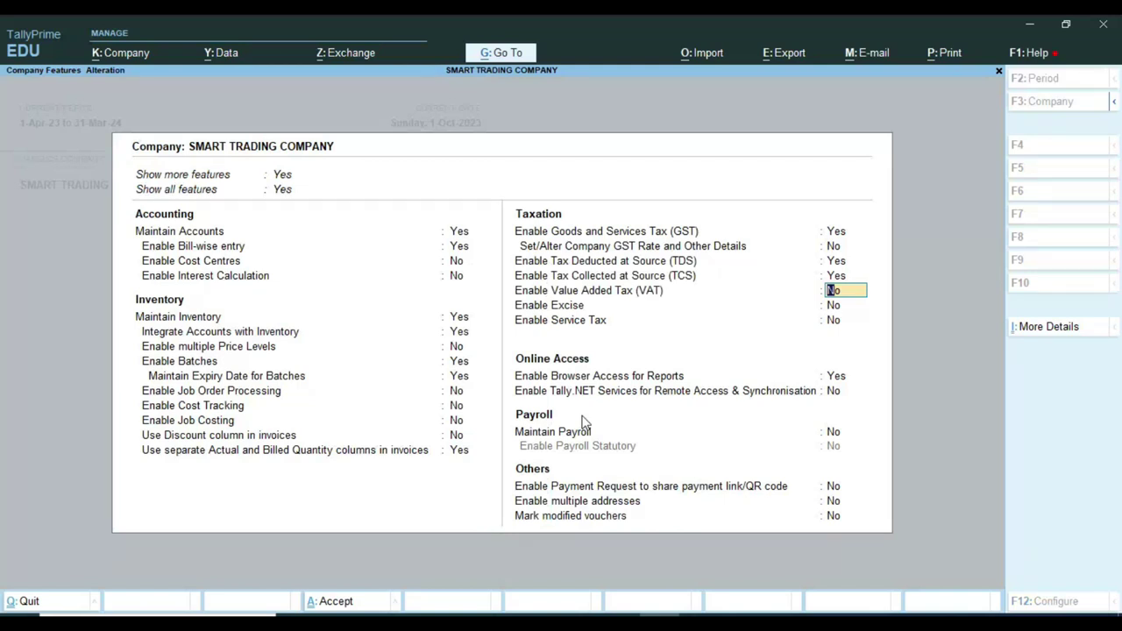
pyautogui.hotkey('ctrl', 'a')
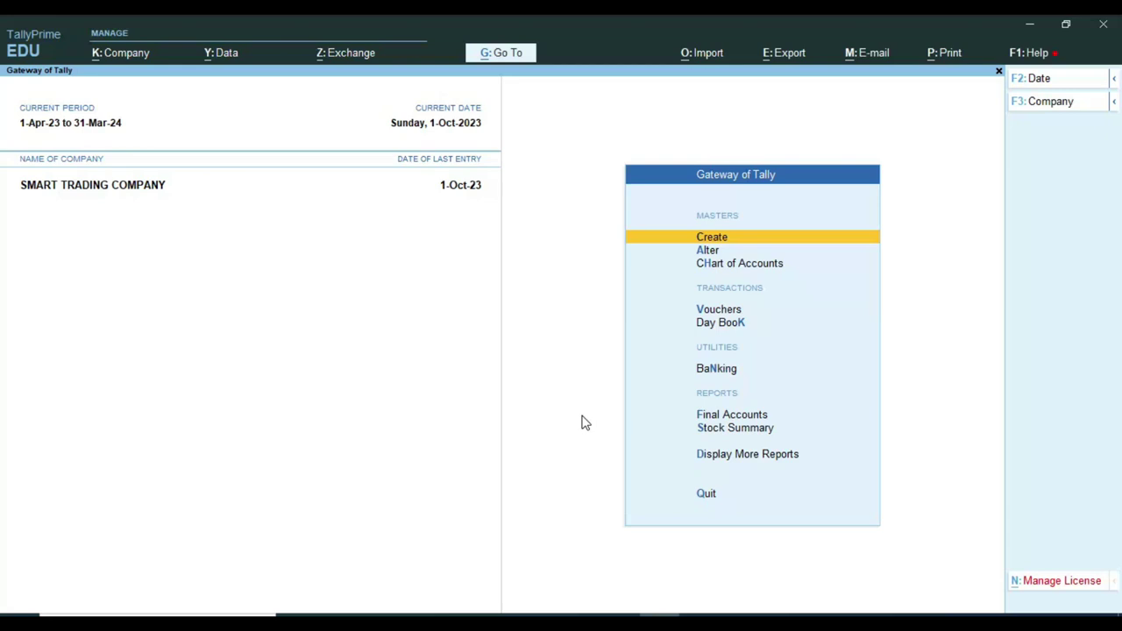
pyautogui.press('Return')
pyautogui.press('Down')
pyautogui.press('Return')
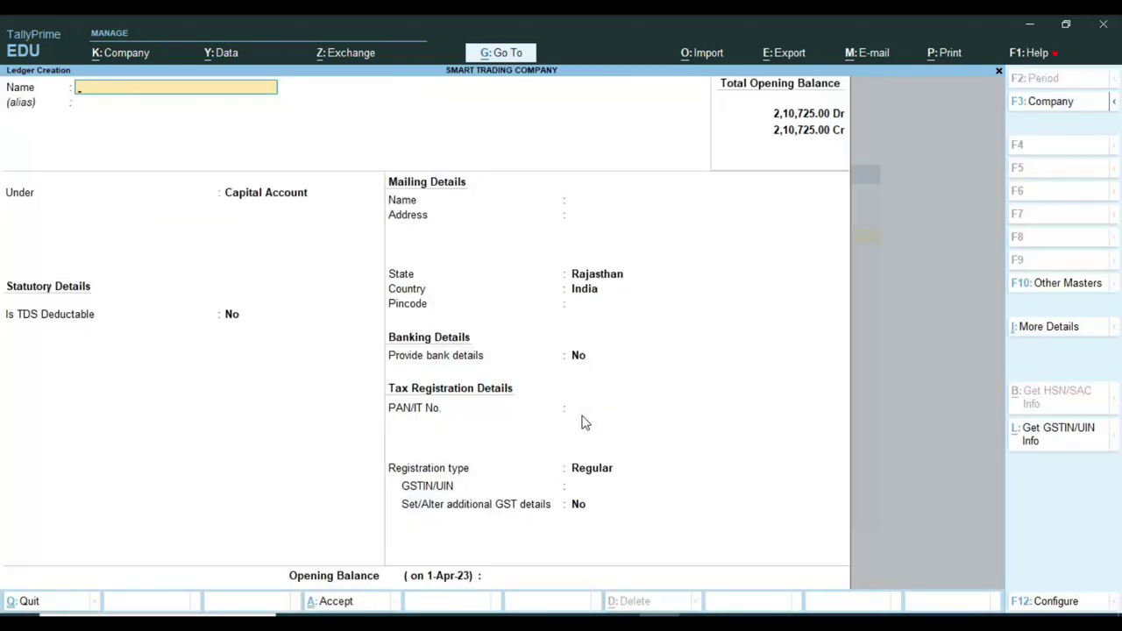
pyautogui.write('MM AND COMPANY')
pyautogui.press('Return')
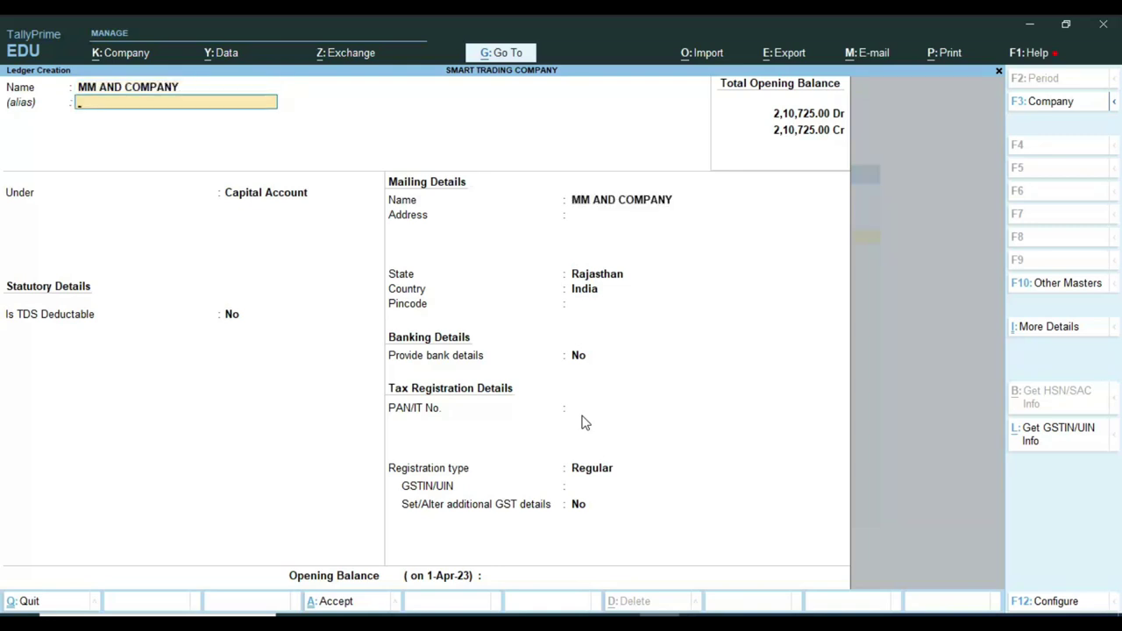
pyautogui.press('Return')
pyautogui.write('SUN')
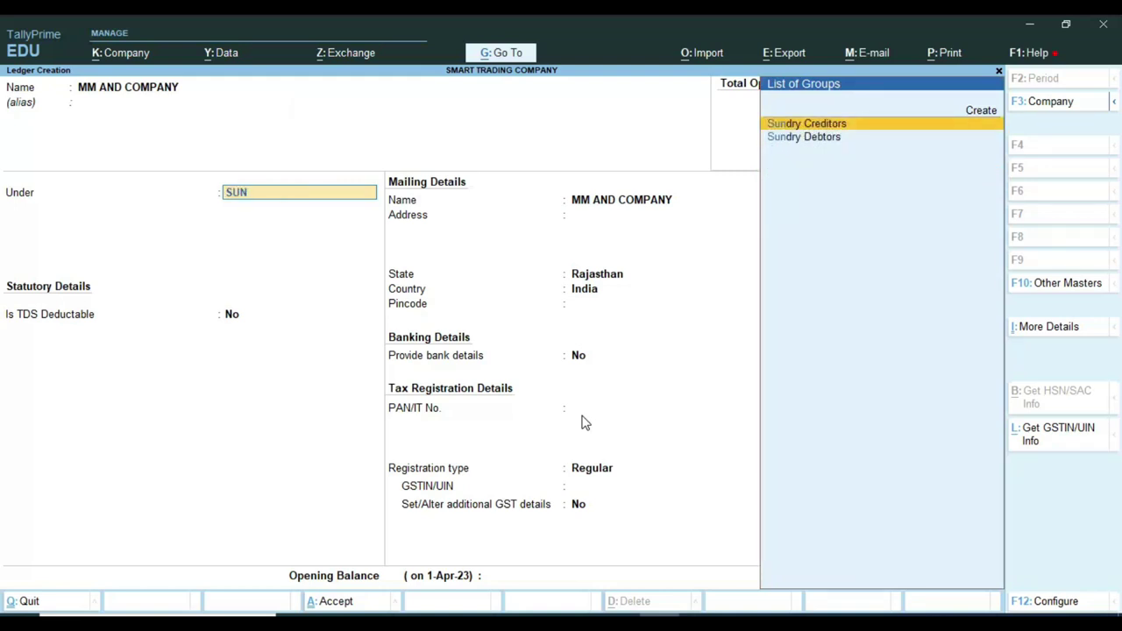
pyautogui.press('Down')
pyautogui.press('Return')
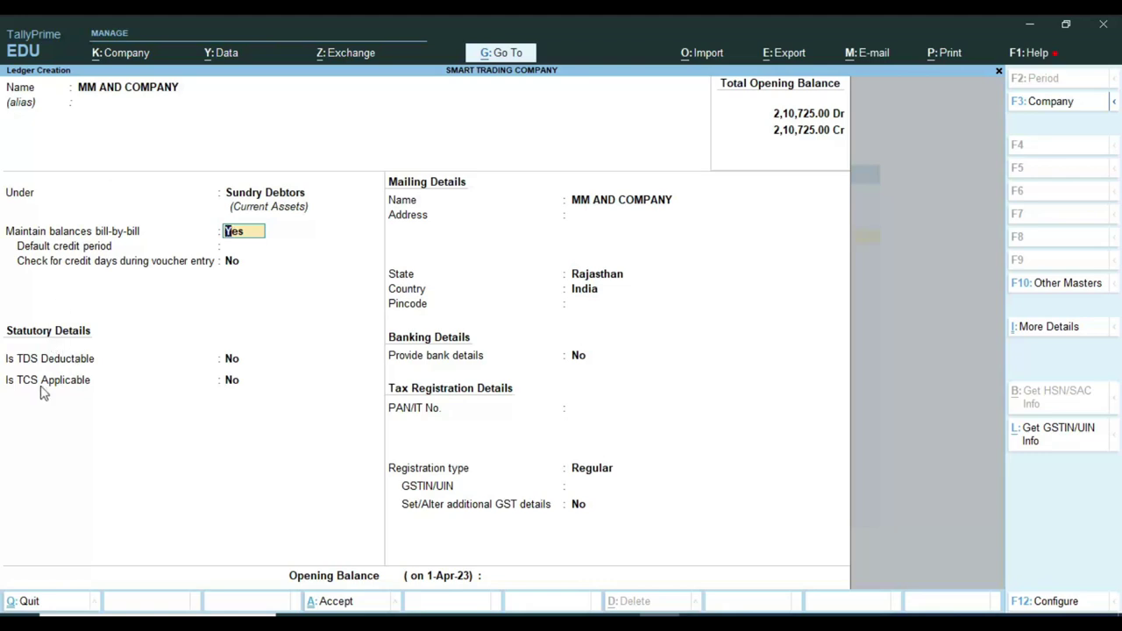
pyautogui.hotkey('ctrl', '1')
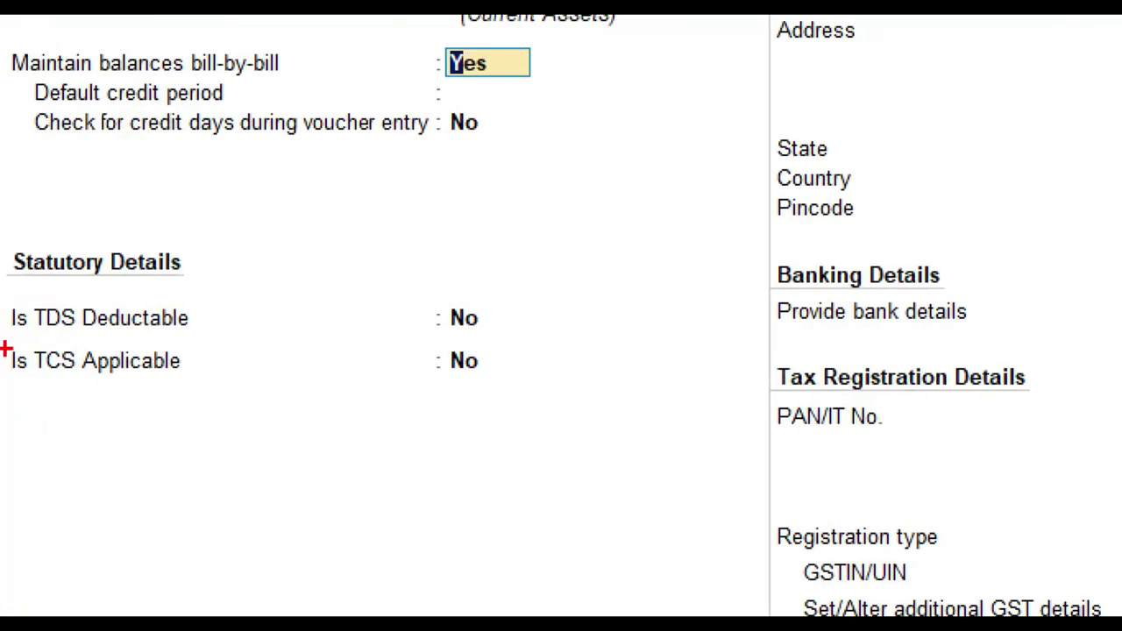
pyautogui.moveTo(4, 340)
pyautogui.mouseDown()
pyautogui.moveTo(143, 388)
pyautogui.moveTo(536, 384)
pyautogui.mouseUp()
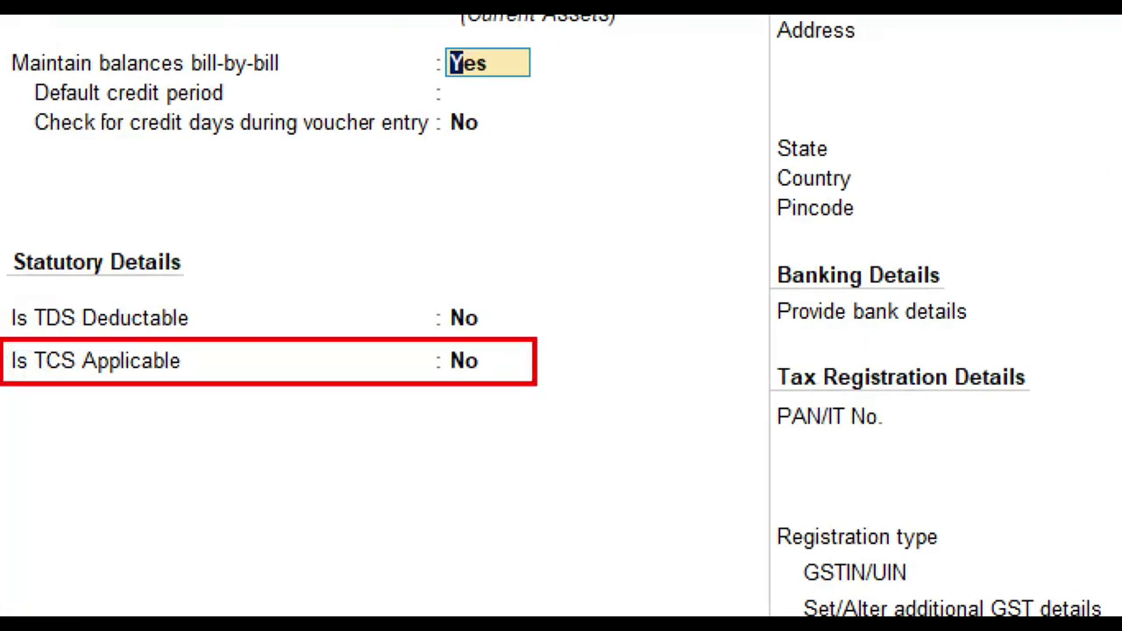
pyautogui.press('Escape')
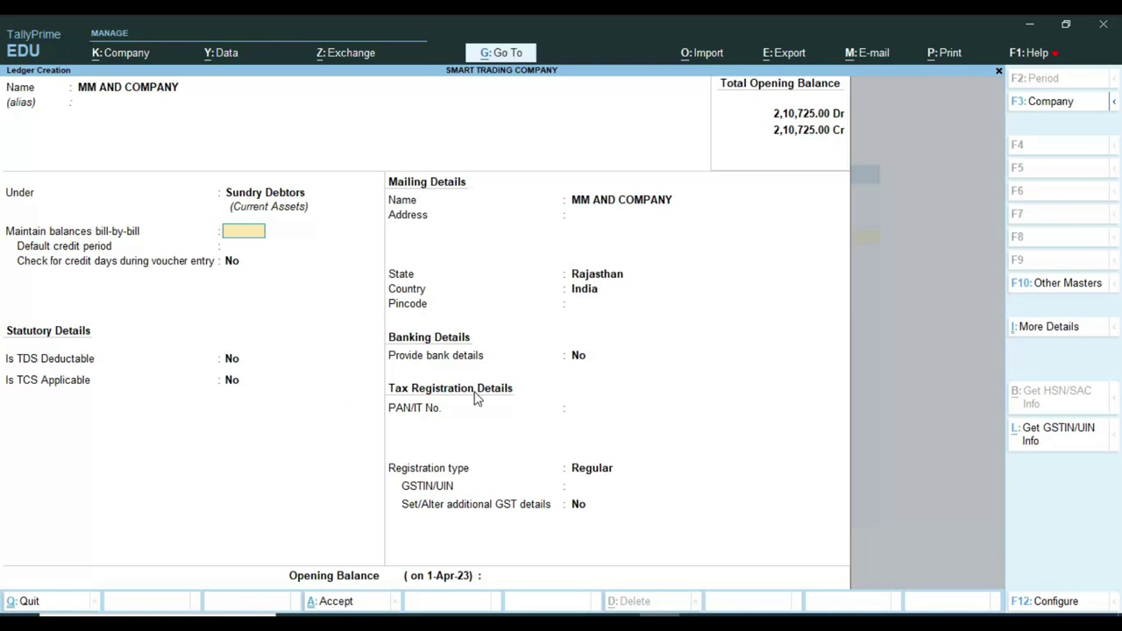
pyautogui.press('Escape')
pyautogui.press('Escape')
pyautogui.press('Escape')
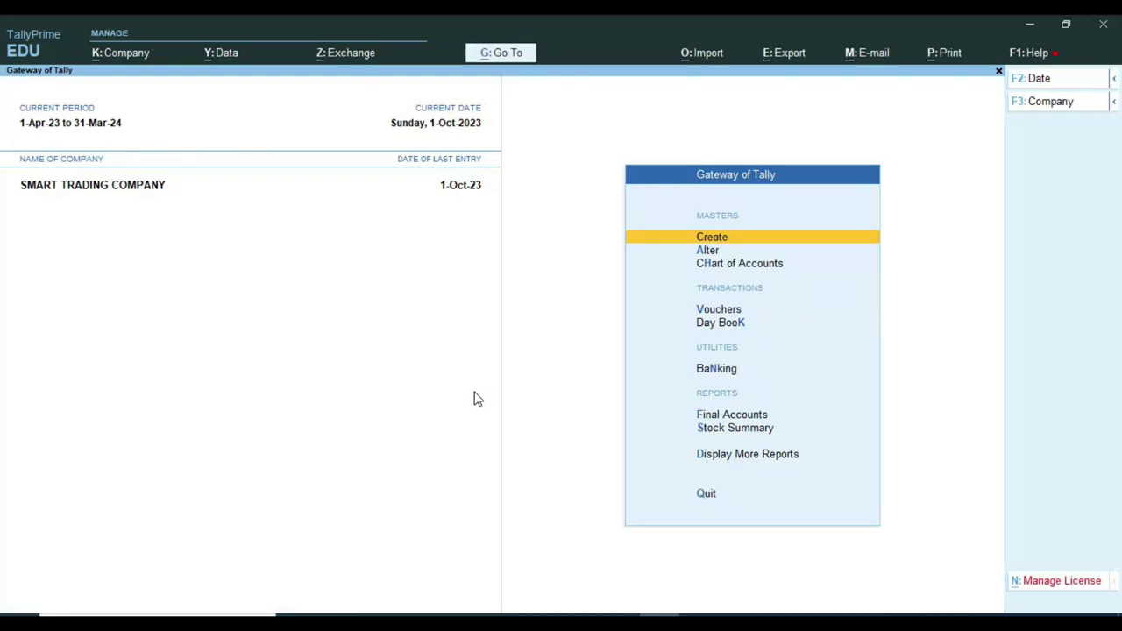
# Create a TCS Nature of Goods master named SALE OF GOODS 206C, checking the rates PDF.
pyautogui.press('Return')
pyautogui.press('Down')
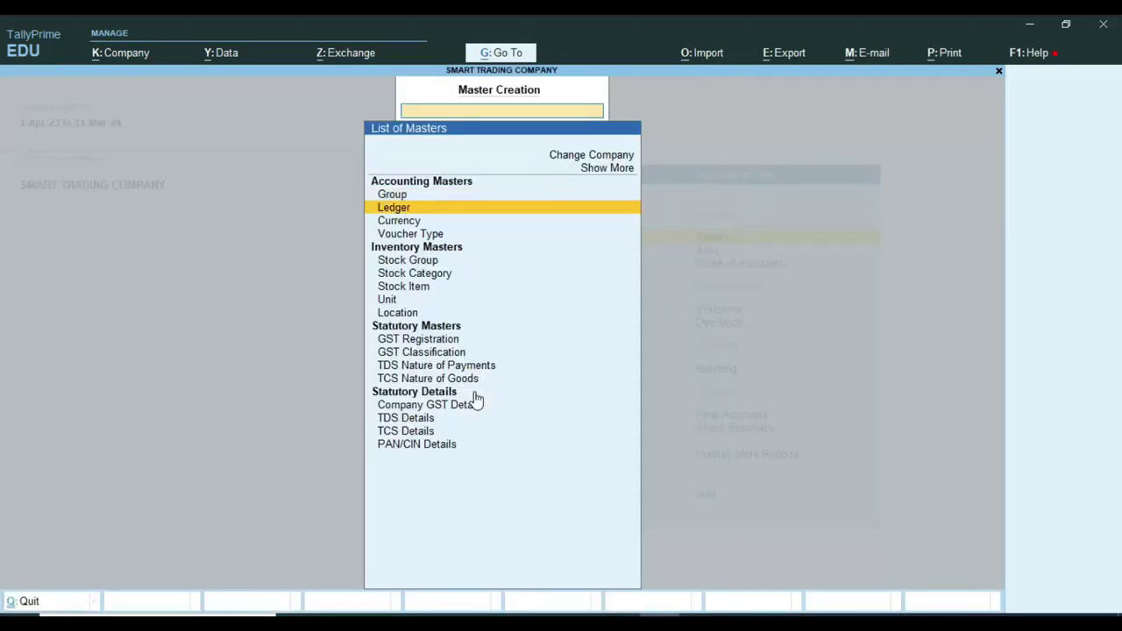
pyautogui.press('Down')
pyautogui.press('Down')
pyautogui.press('Down')
pyautogui.press('Down')
pyautogui.press('Down')
pyautogui.press('Down')
pyautogui.press('Down')
pyautogui.press('Down')
pyautogui.press('Down')
pyautogui.press('Down')
pyautogui.press('Down')
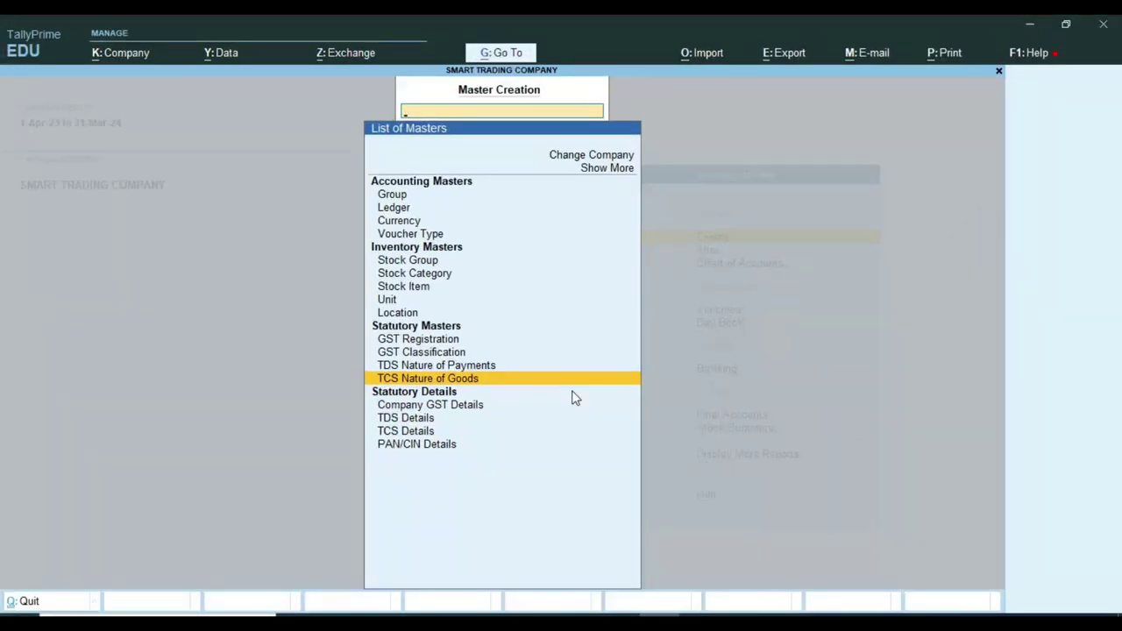
pyautogui.press('Return')
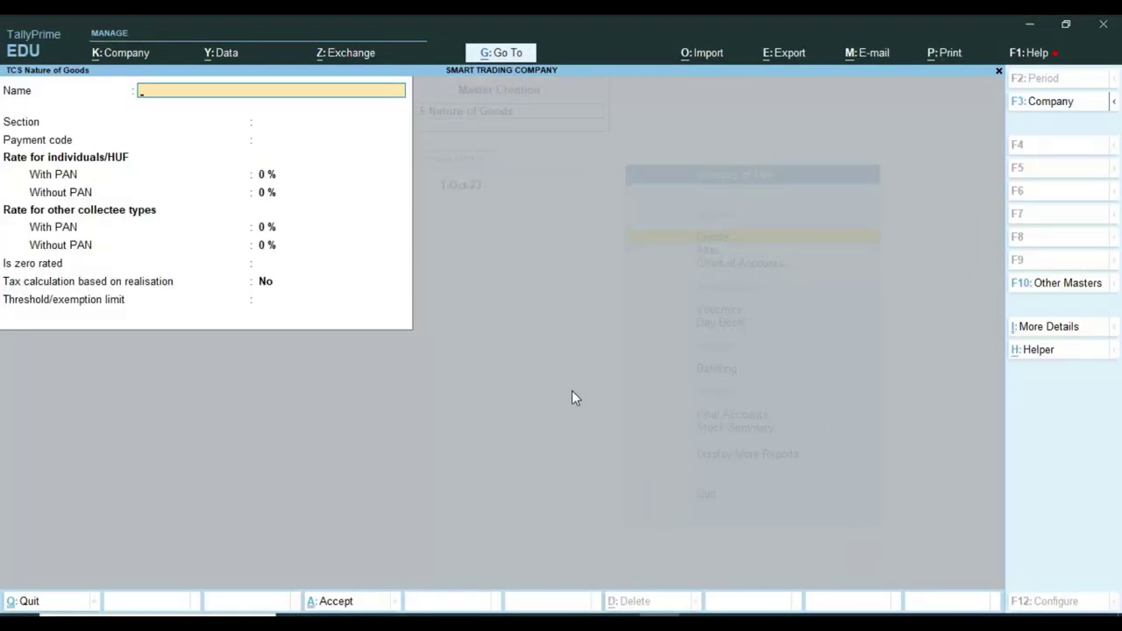
pyautogui.write('SAL')
pyautogui.hotkey('alt', 'Tab')
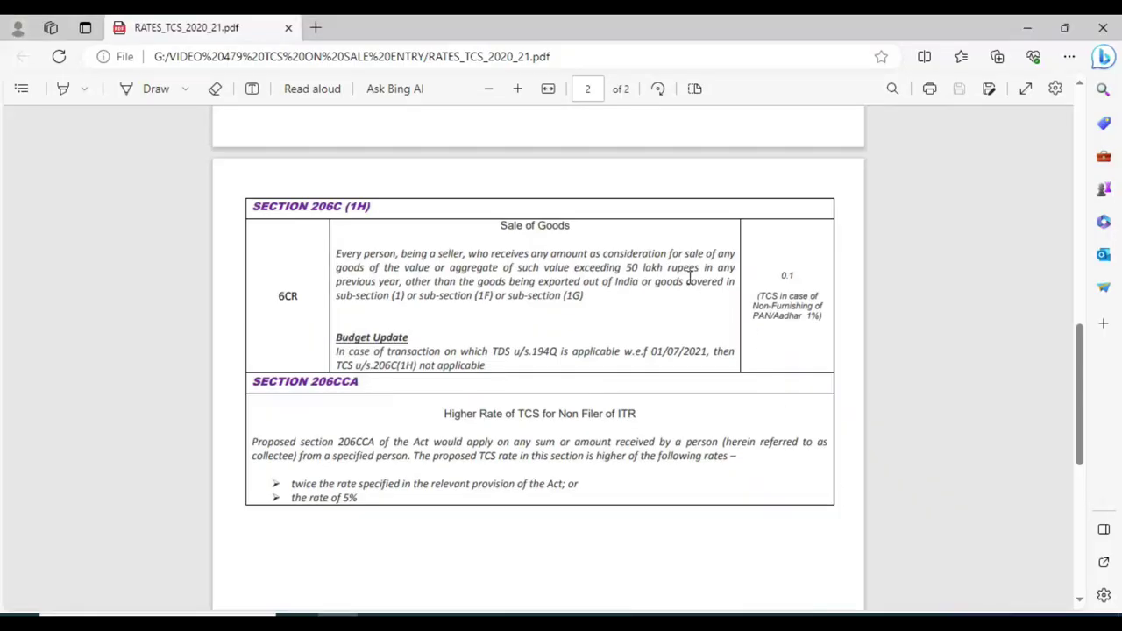
pyautogui.hotkey('alt', 'Tab')
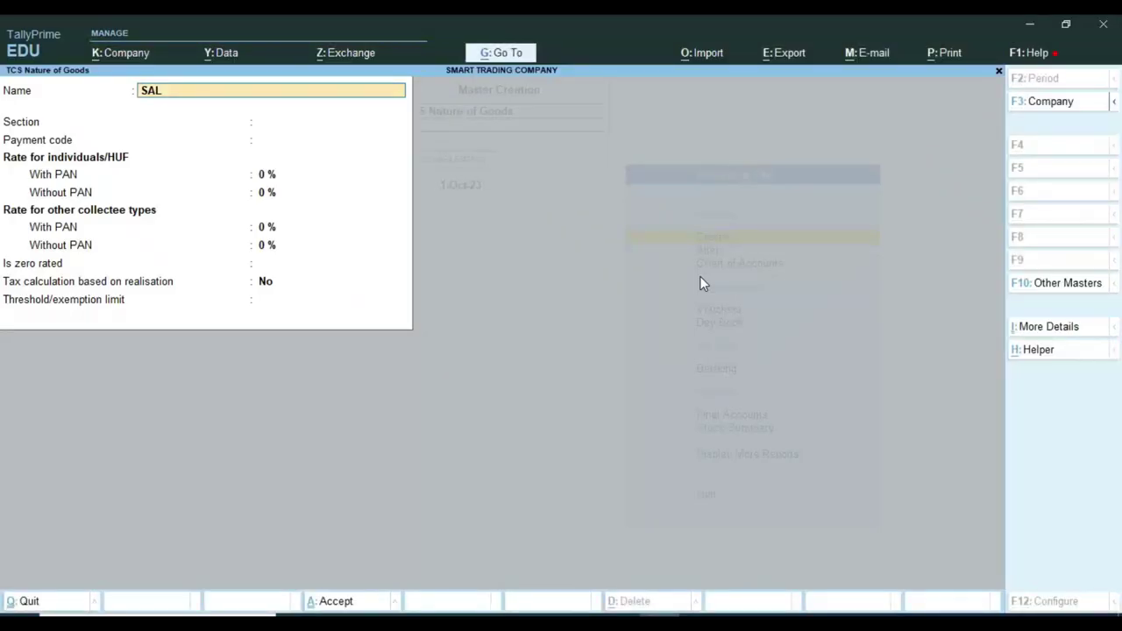
pyautogui.write('E OF GOODS 206C')
pyautogui.press('Return')
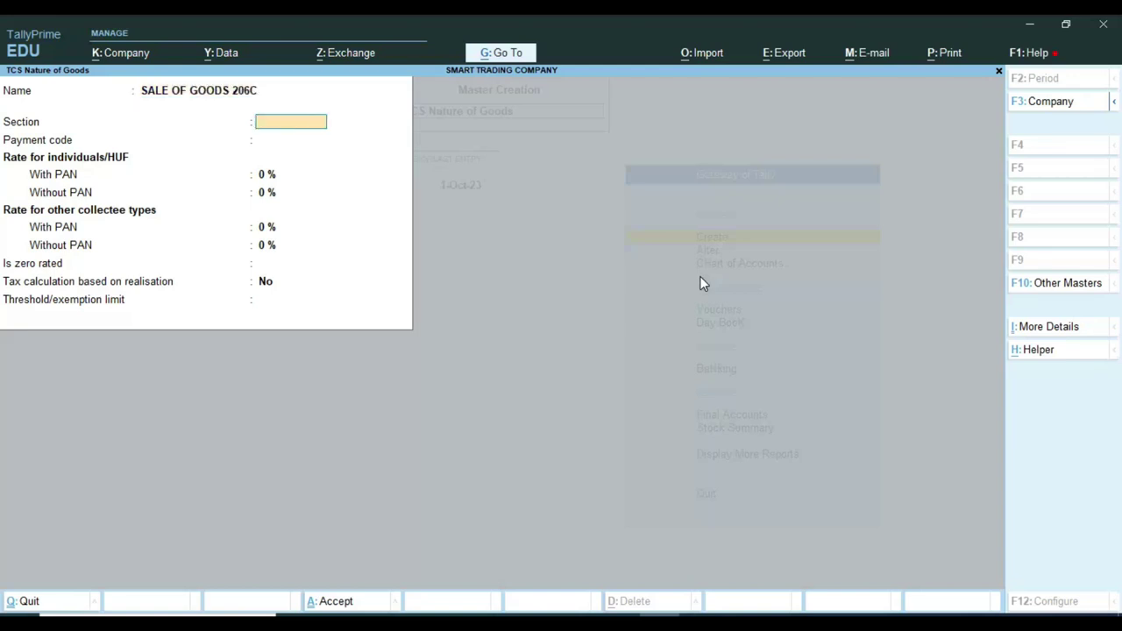
pyautogui.hotkey('alt', 'Tab')
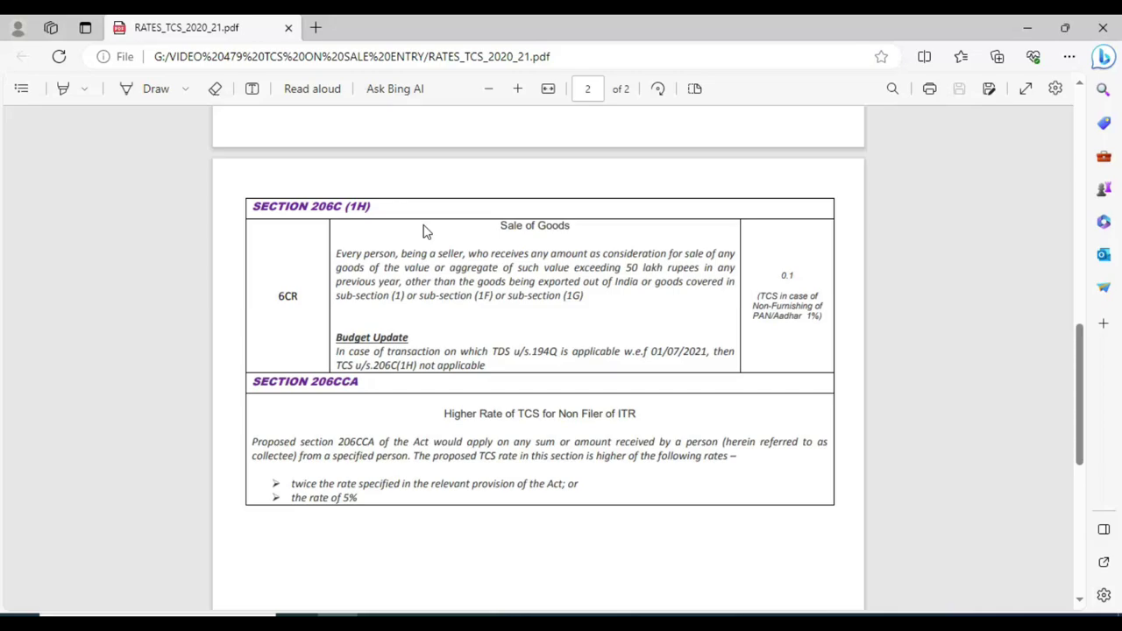
pyautogui.hotkey('alt', 'Tab')
# Enter Section 206C(1H) and payment code 6CR, cross-checking each against the rates PDF.
pyautogui.write('206')
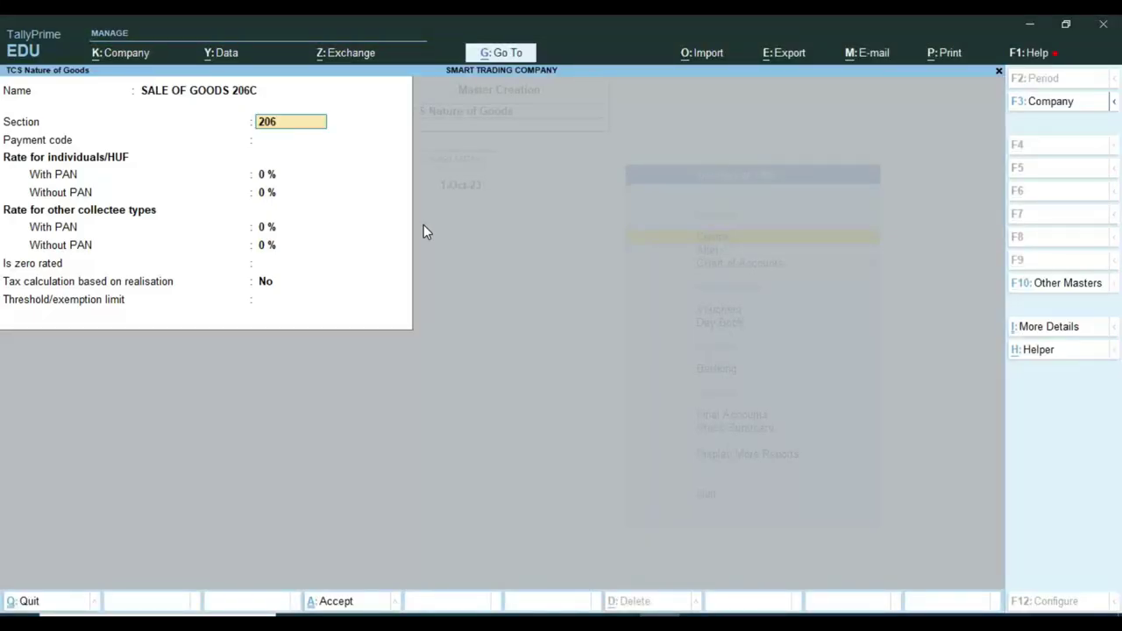
pyautogui.write('C(1H)')
pyautogui.press('Return')
pyautogui.hotkey('alt', 'Tab')
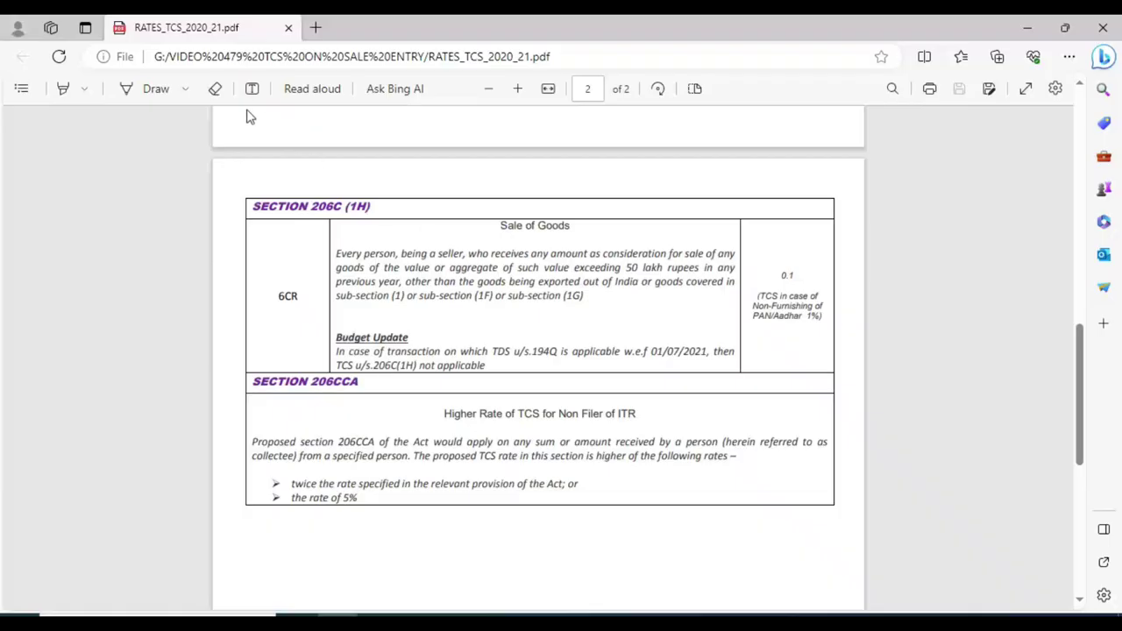
pyautogui.hotkey('alt', 'Tab')
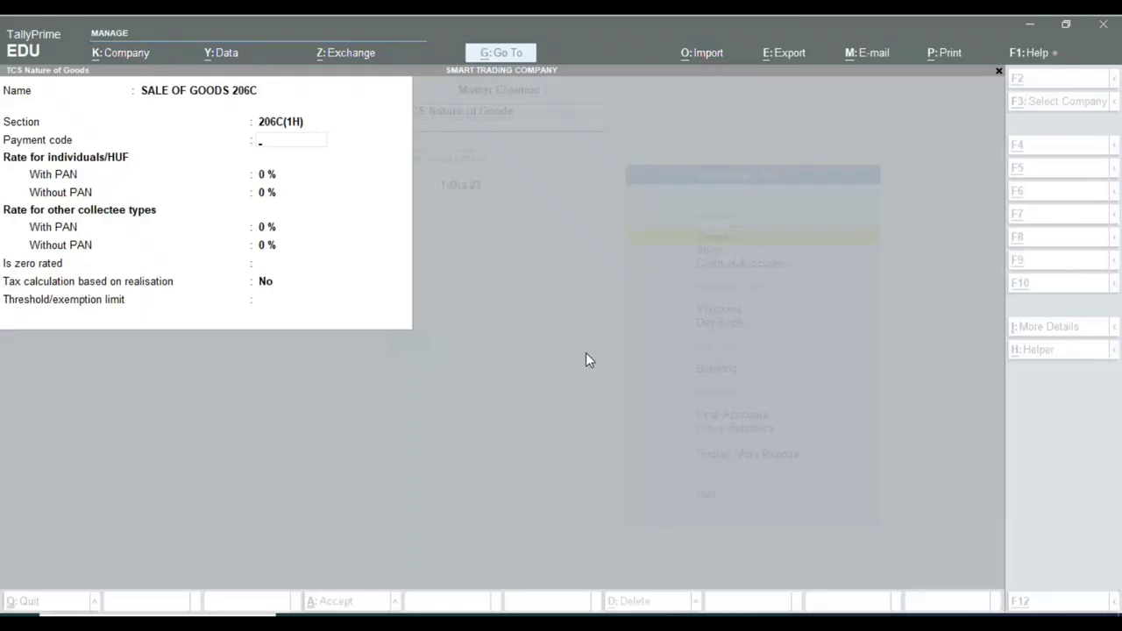
pyautogui.write('6')
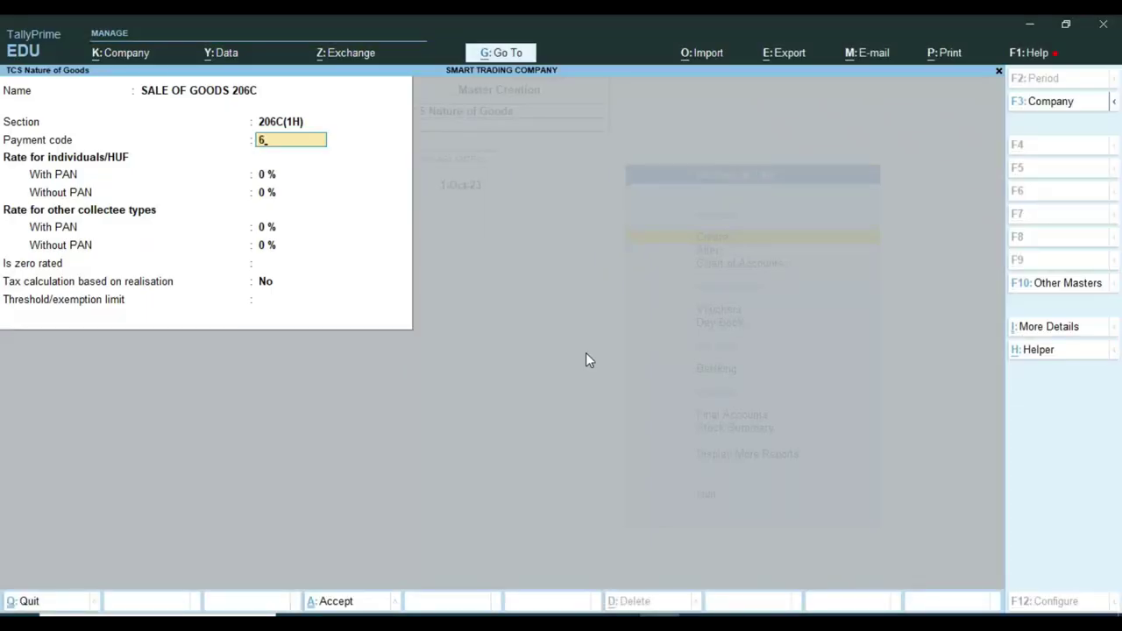
pyautogui.write('CR')
pyautogui.press('Return')
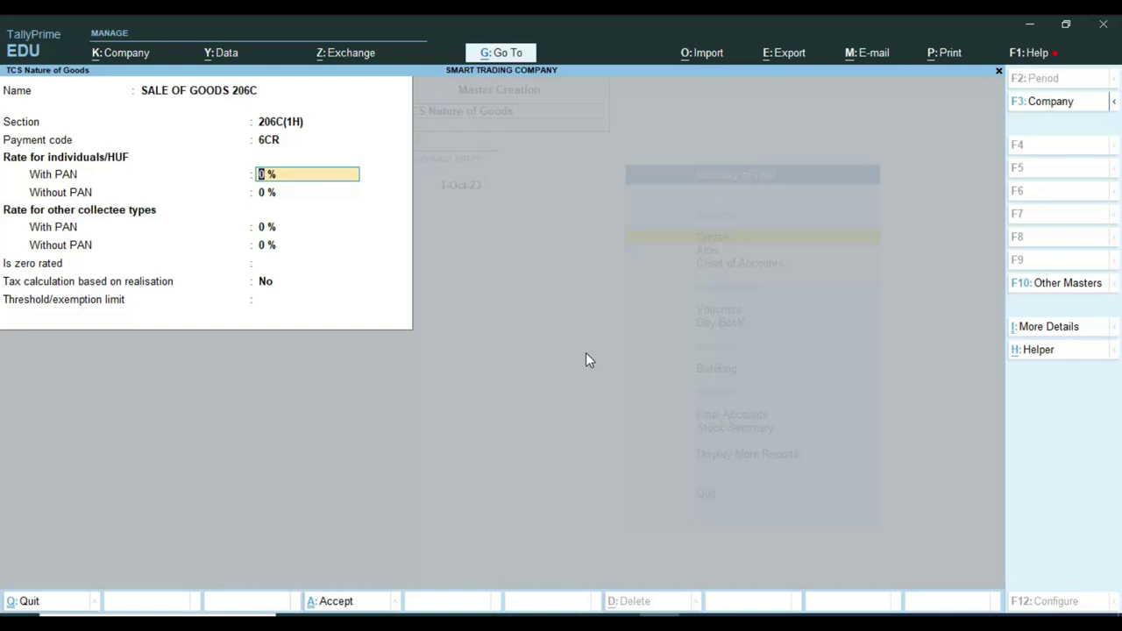
pyautogui.hotkey('alt', 'Tab')
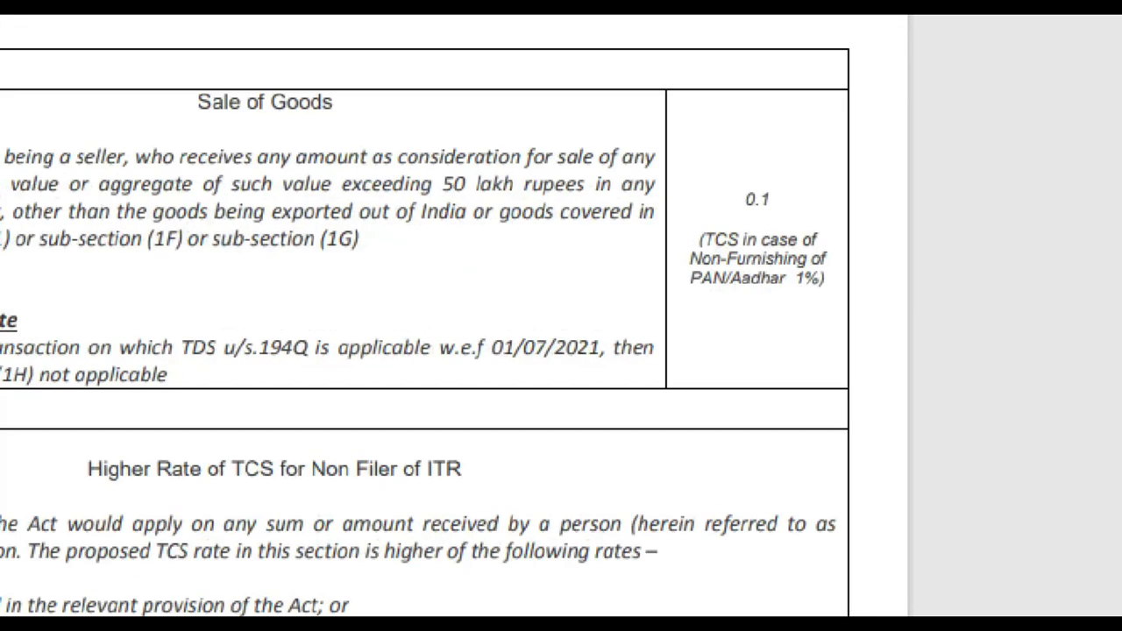
# Mark the 0.1% Sale of Goods rate and the 1% without-PAN note in the PDF.
pyautogui.click(817, 353)
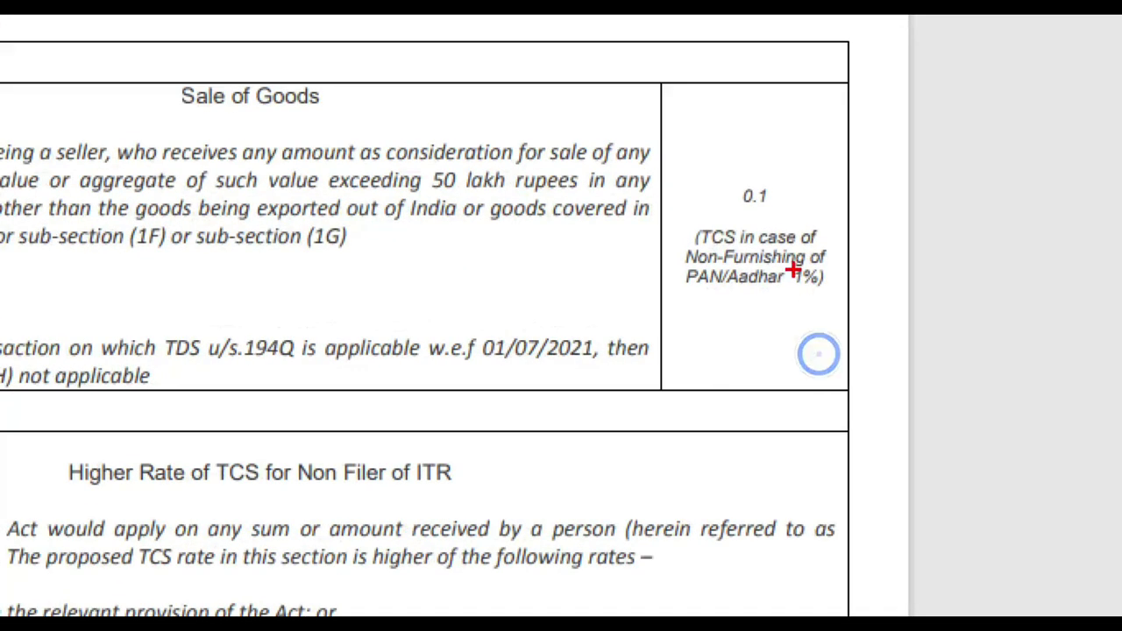
pyautogui.moveTo(723, 172)
pyautogui.mouseDown()
pyautogui.moveTo(766, 210)
pyautogui.moveTo(793, 211)
pyautogui.mouseUp()
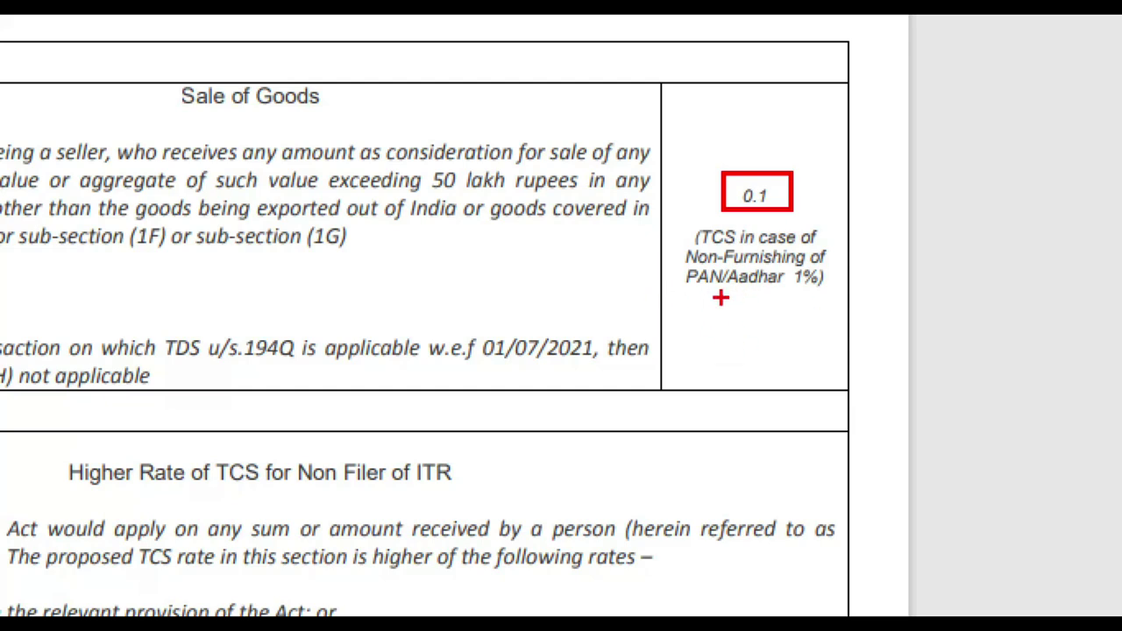
pyautogui.moveTo(674, 228)
pyautogui.mouseDown()
pyautogui.moveTo(746, 290)
pyautogui.moveTo(907, 304)
pyautogui.mouseUp()
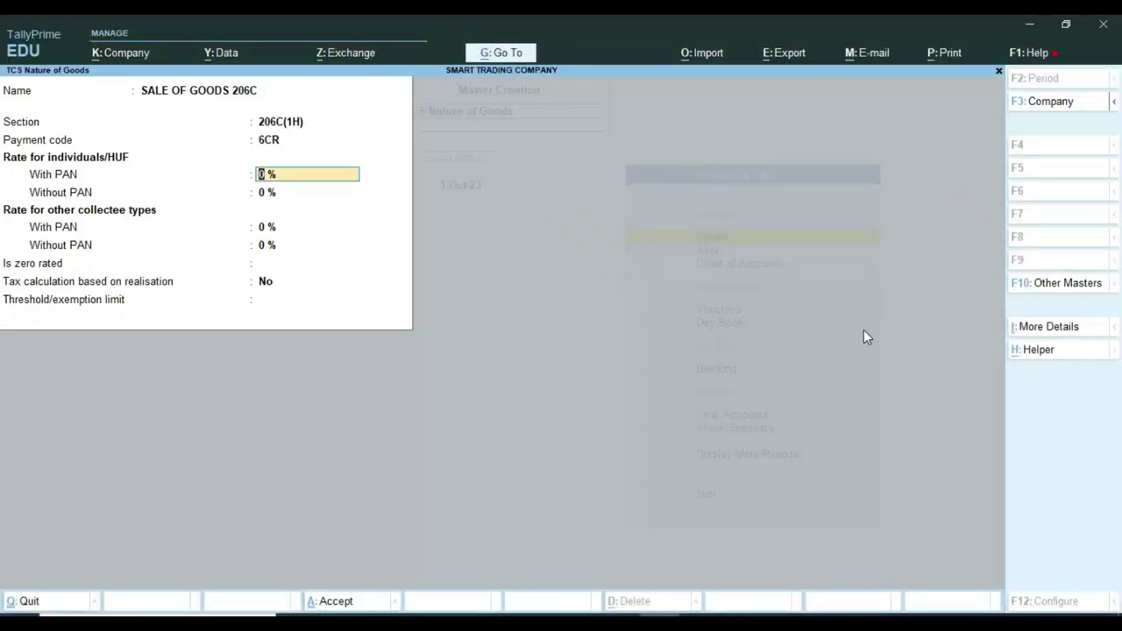
# Enter TCS rates of 0.1% with PAN and 1% without PAN, keeping realisation-based calculation off.
pyautogui.write('0.1')
pyautogui.press('Return')
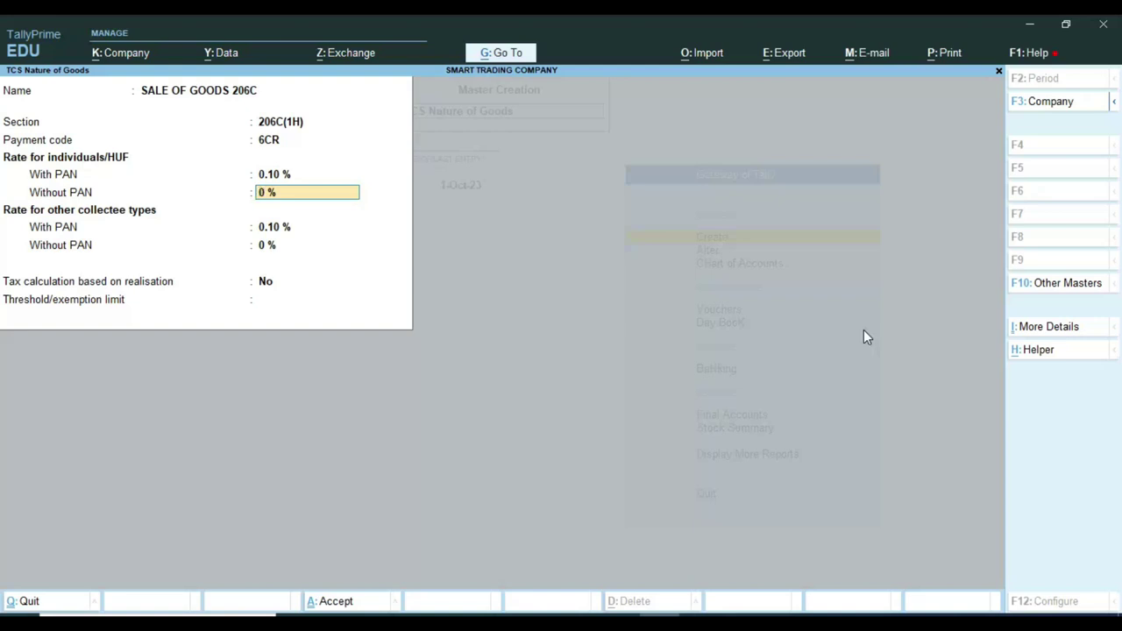
pyautogui.write('1')
pyautogui.press('Return')
pyautogui.press('Return')
pyautogui.press('Return')
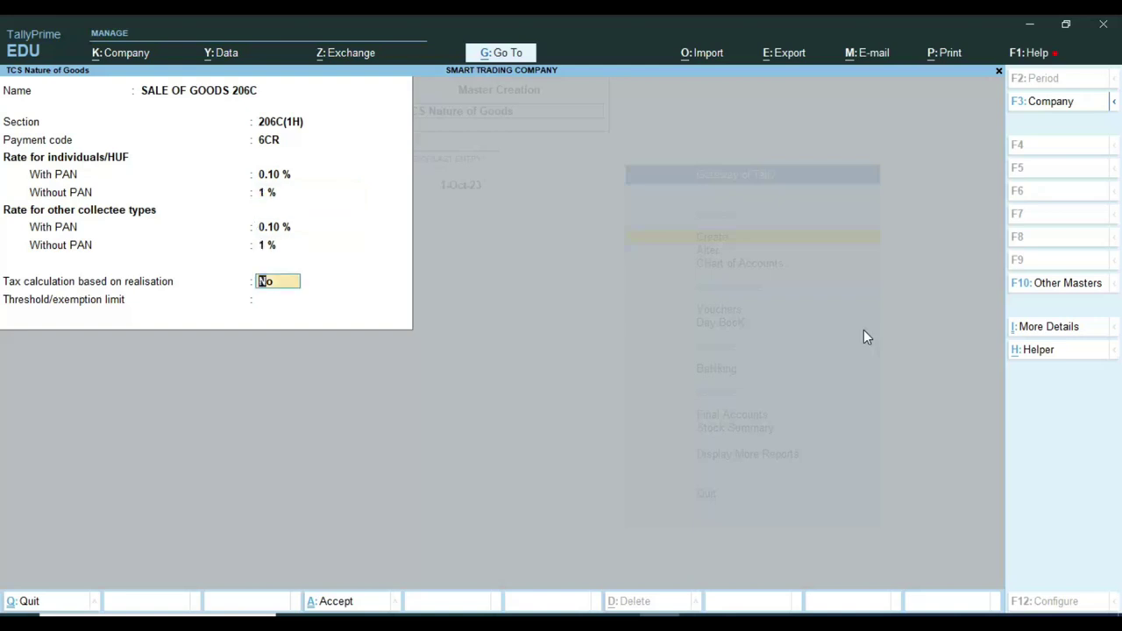
pyautogui.press('Return')
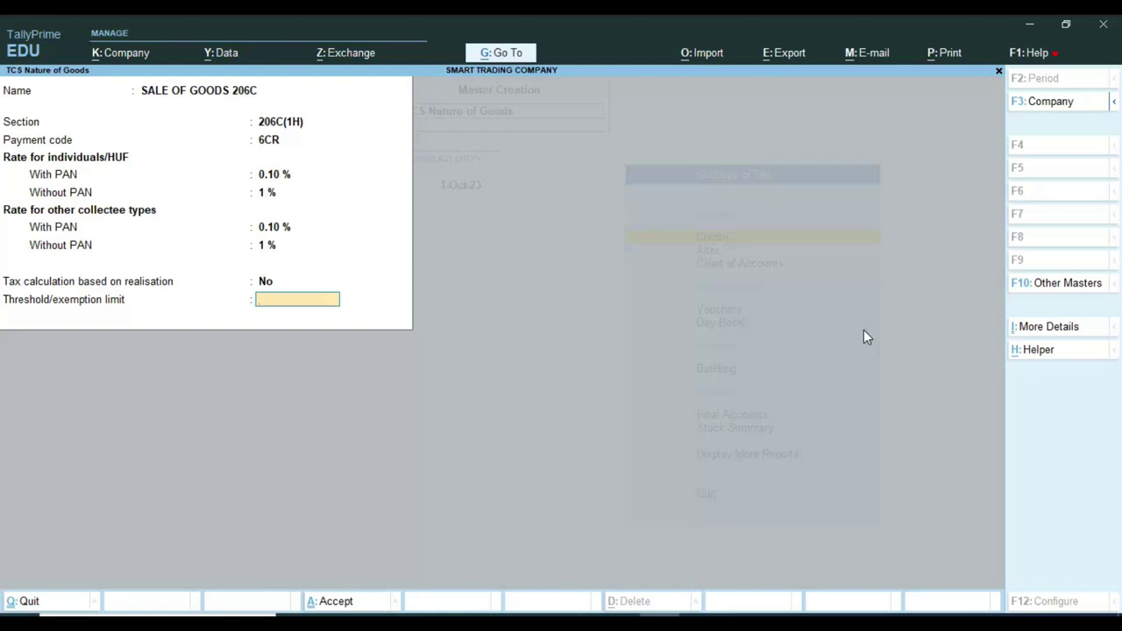
# Set the 50,00,000 threshold, tax only the value exceeding it, and save the master.
pyautogui.write('5')
pyautogui.write('0,')
pyautogui.write('00,000')
pyautogui.press('Return')
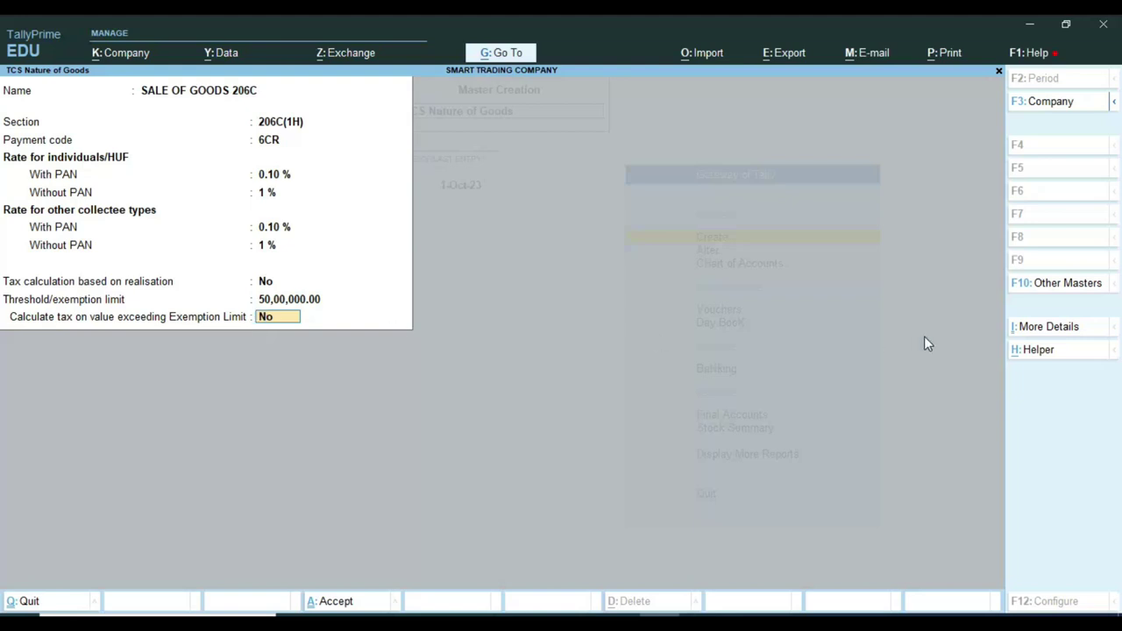
pyautogui.write('Y')
pyautogui.press('Return')
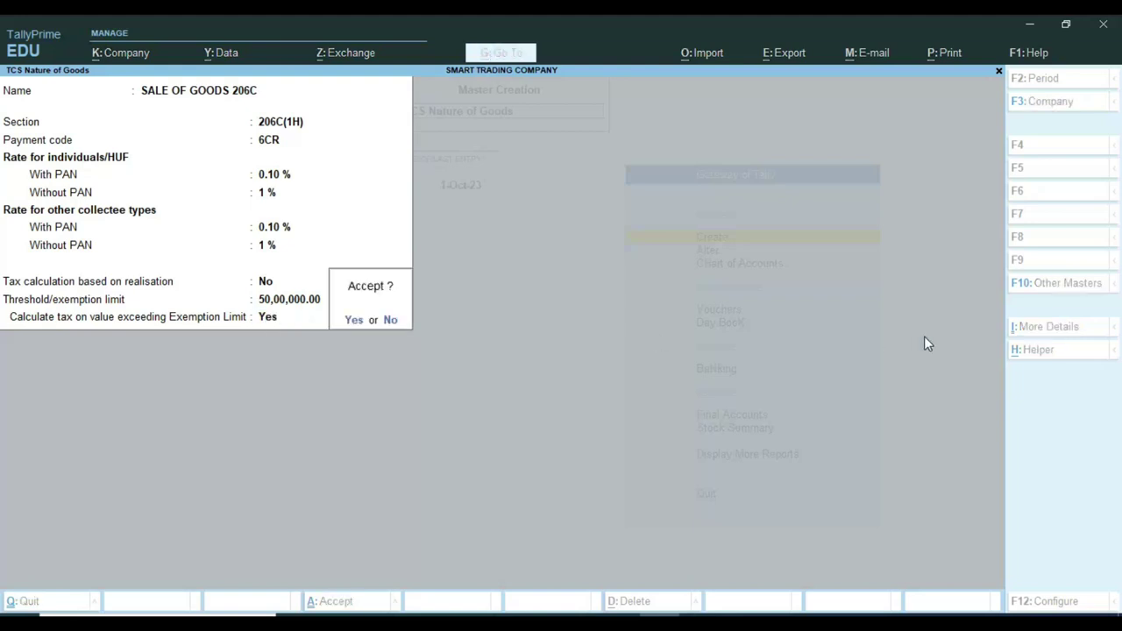
pyautogui.press('Return')
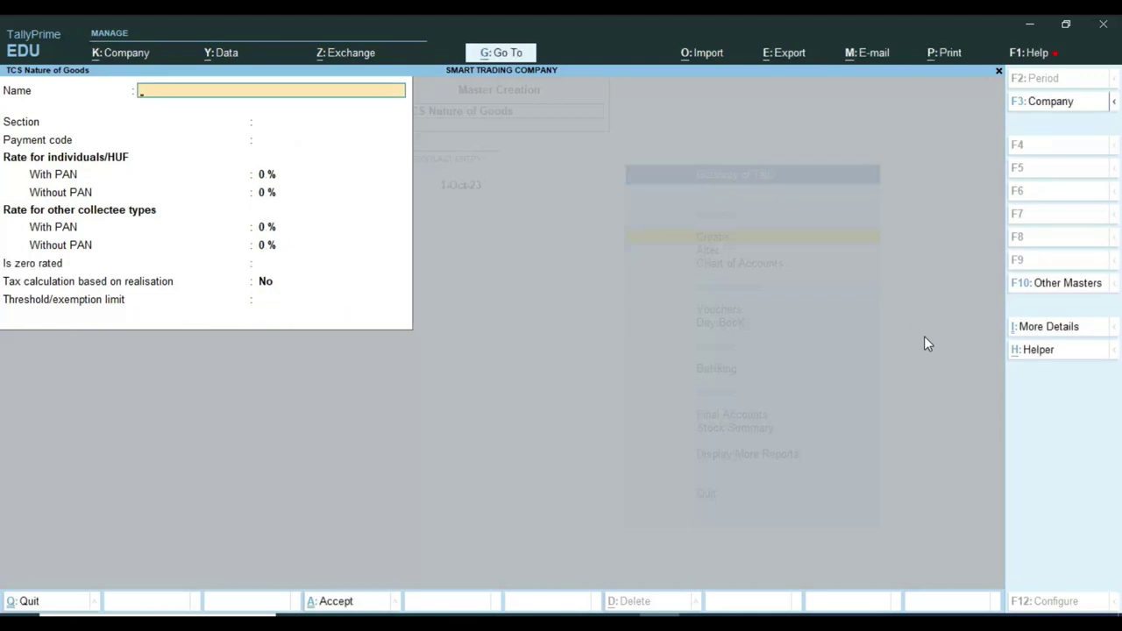
# Create a new ledger MM AND COMPANY under Sundry Debtors.
pyautogui.press('Escape')
pyautogui.press('Escape')
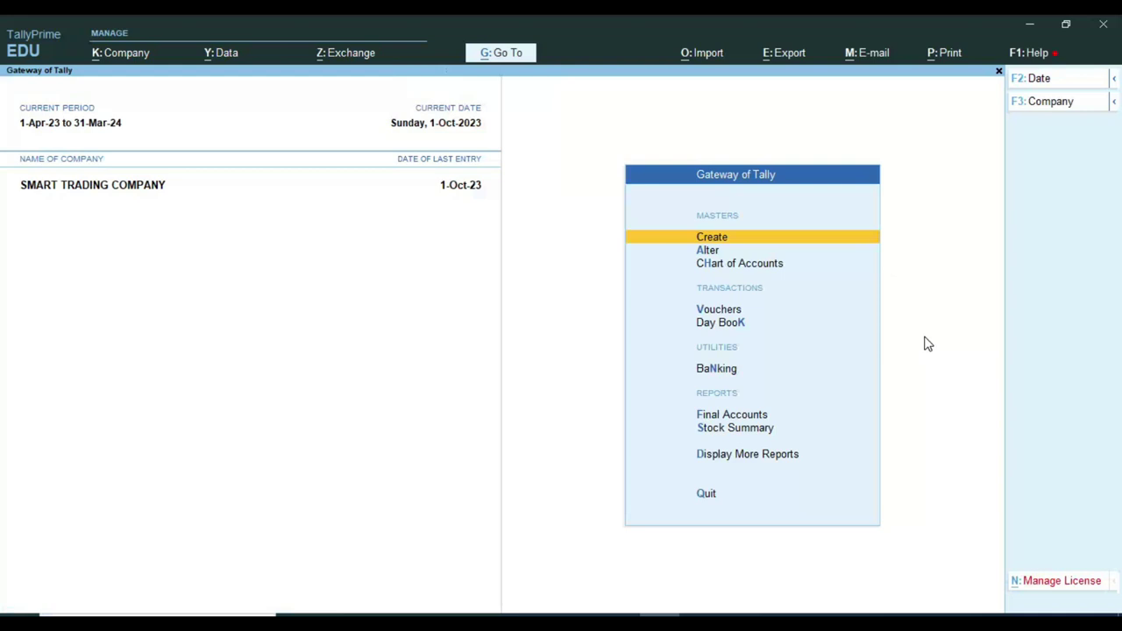
pyautogui.press('Return')
pyautogui.press('Down')
pyautogui.press('Return')
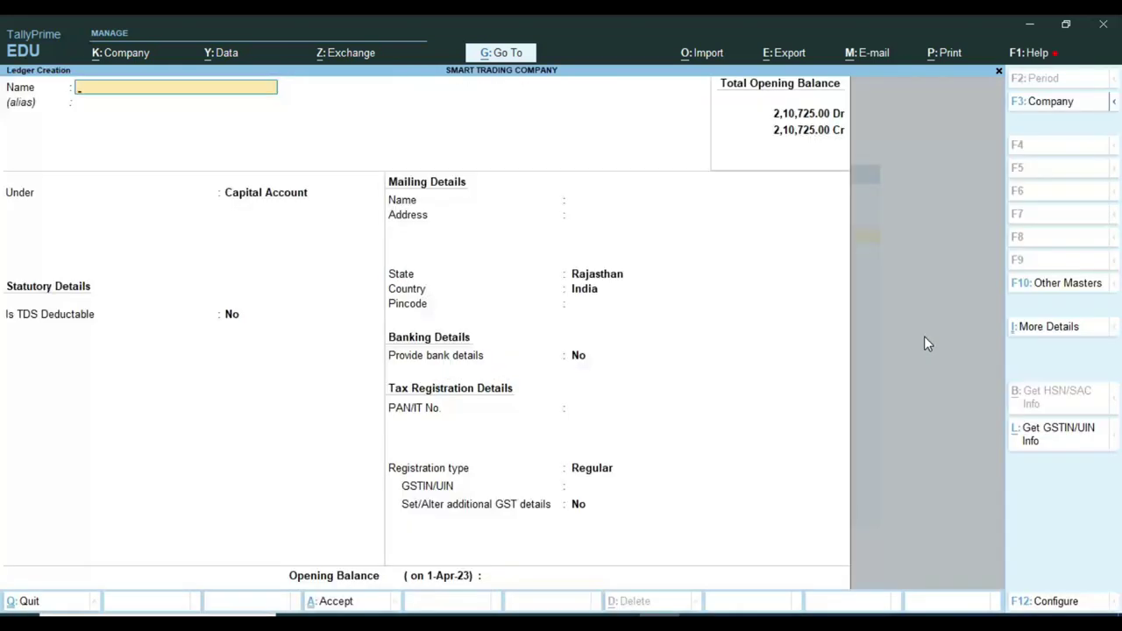
pyautogui.write('MM AND COMPANY')
pyautogui.press('Return')
pyautogui.press('Return')
pyautogui.write('SUND')
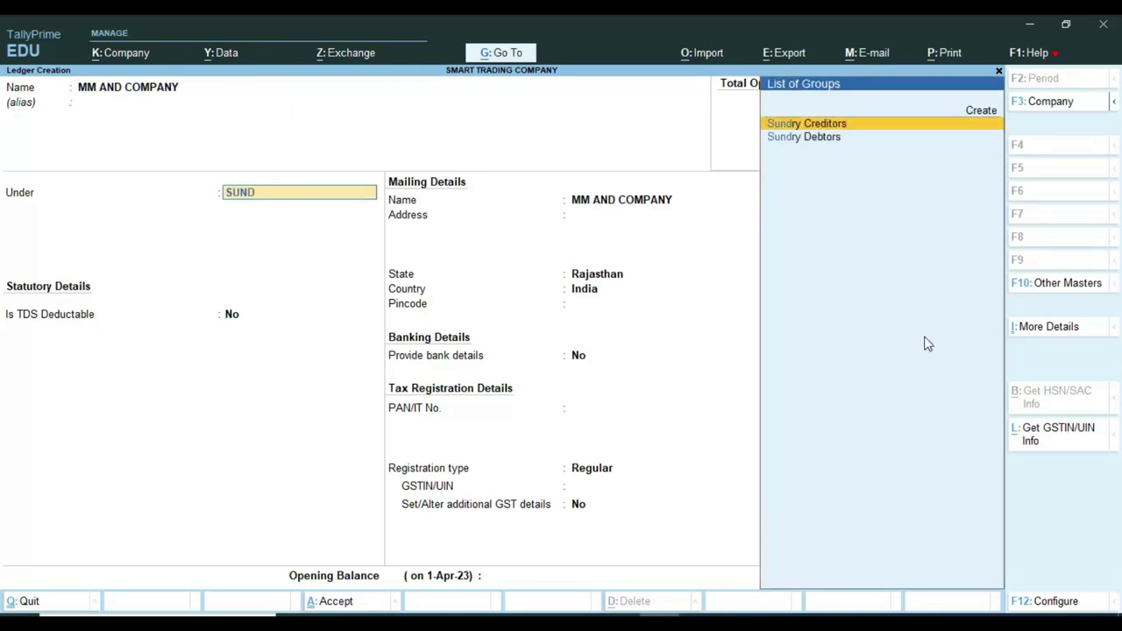
pyautogui.press('Down')
pyautogui.press('Return')
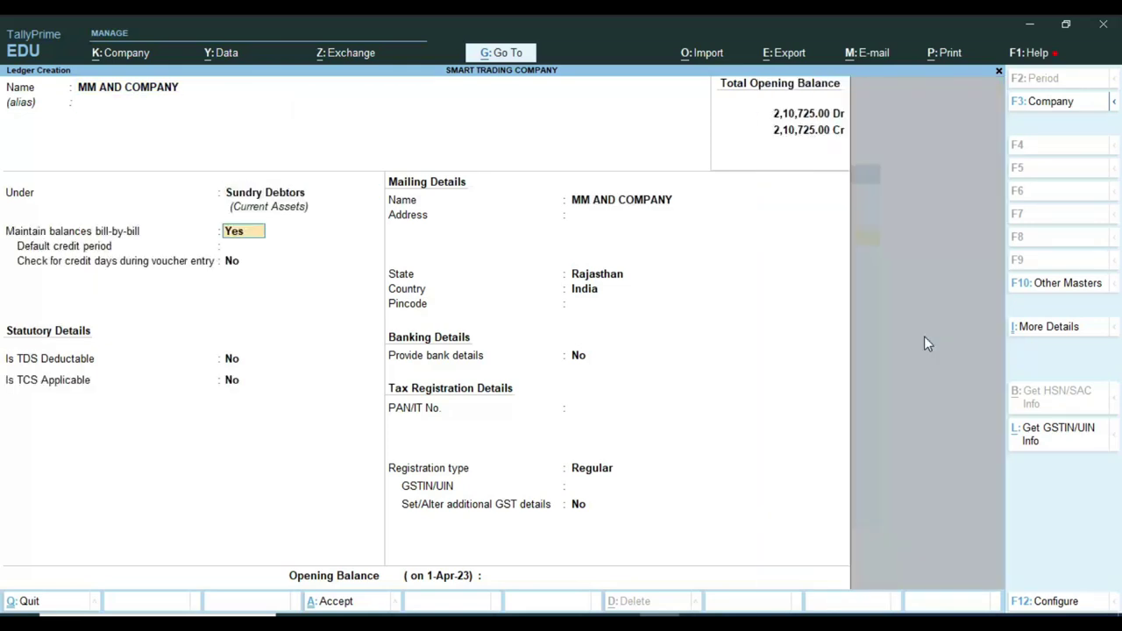
pyautogui.press('Return')
pyautogui.press('Return')
pyautogui.press('Return')
# Make TCS applicable with buyer type Individual/HUF - Resident and enable advanced TCS configuration.
pyautogui.press('Return')
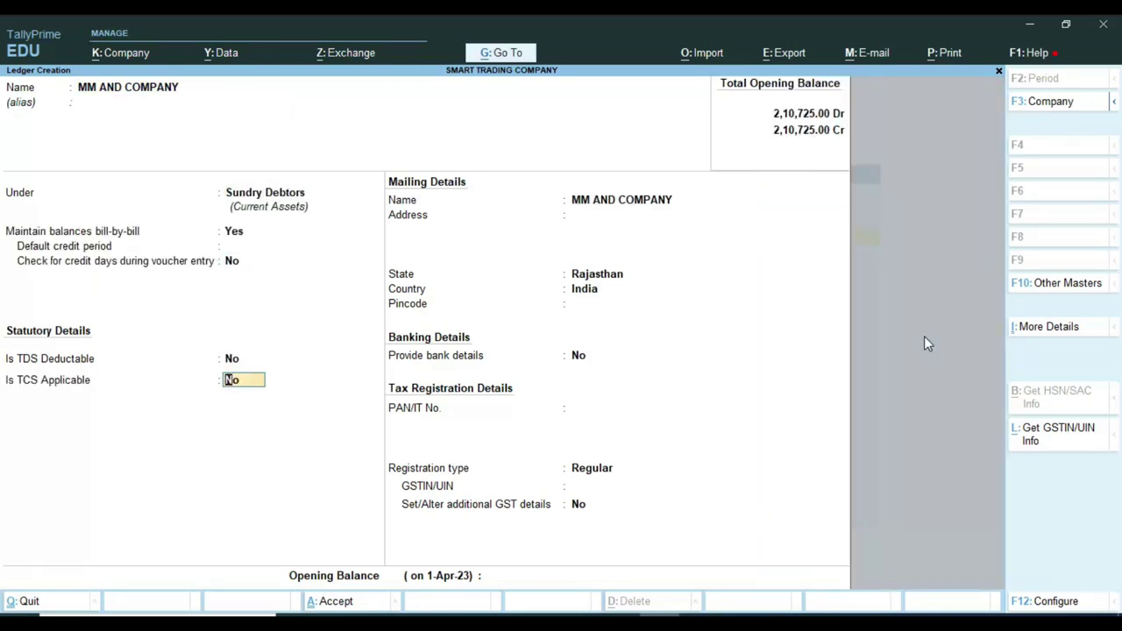
pyautogui.write('y')
pyautogui.press('Return')
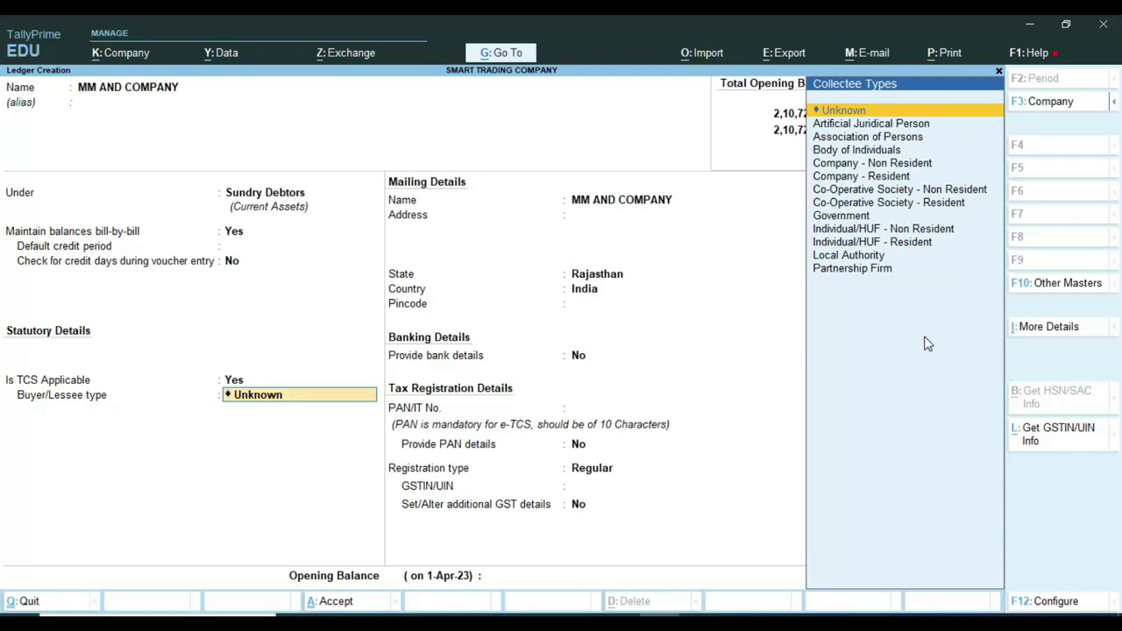
pyautogui.press('Down')
pyautogui.press('Down')
pyautogui.press('Down')
pyautogui.press('Down')
pyautogui.press('Down')
pyautogui.press('Down')
pyautogui.press('Down')
pyautogui.press('Down')
pyautogui.press('Down')
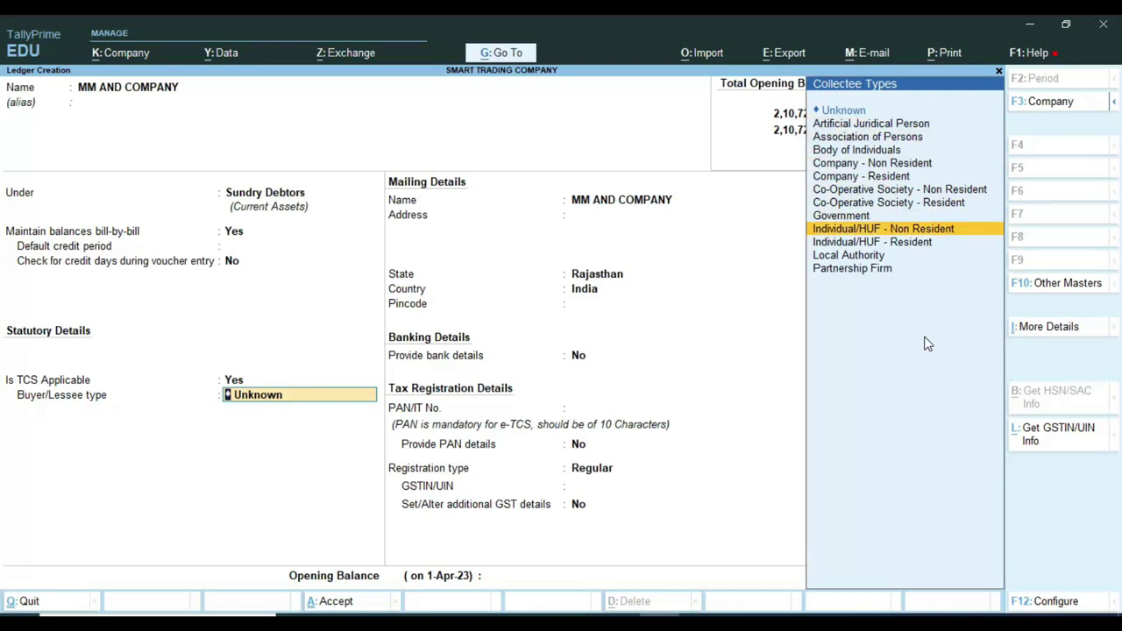
pyautogui.press('Down')
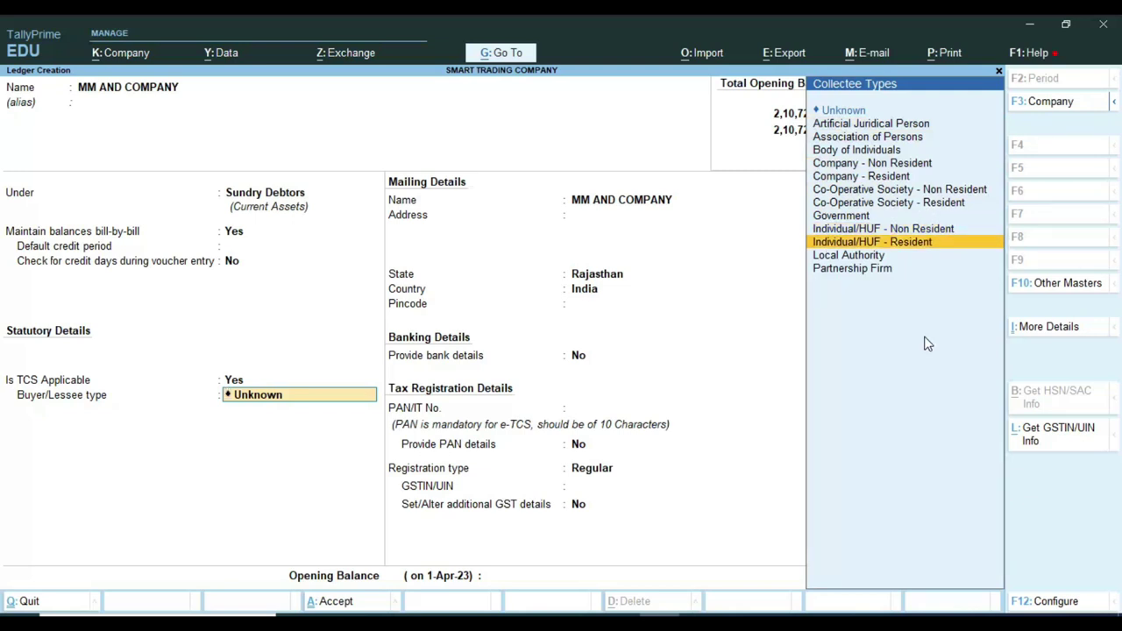
pyautogui.press('Return')
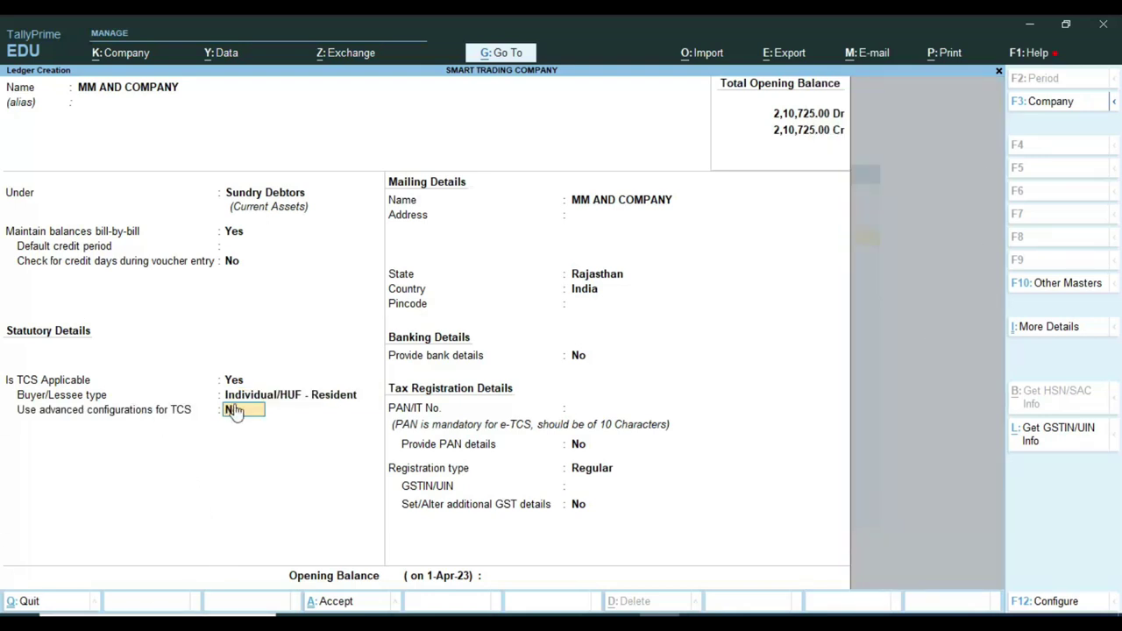
pyautogui.write('Y')
pyautogui.press('Return')
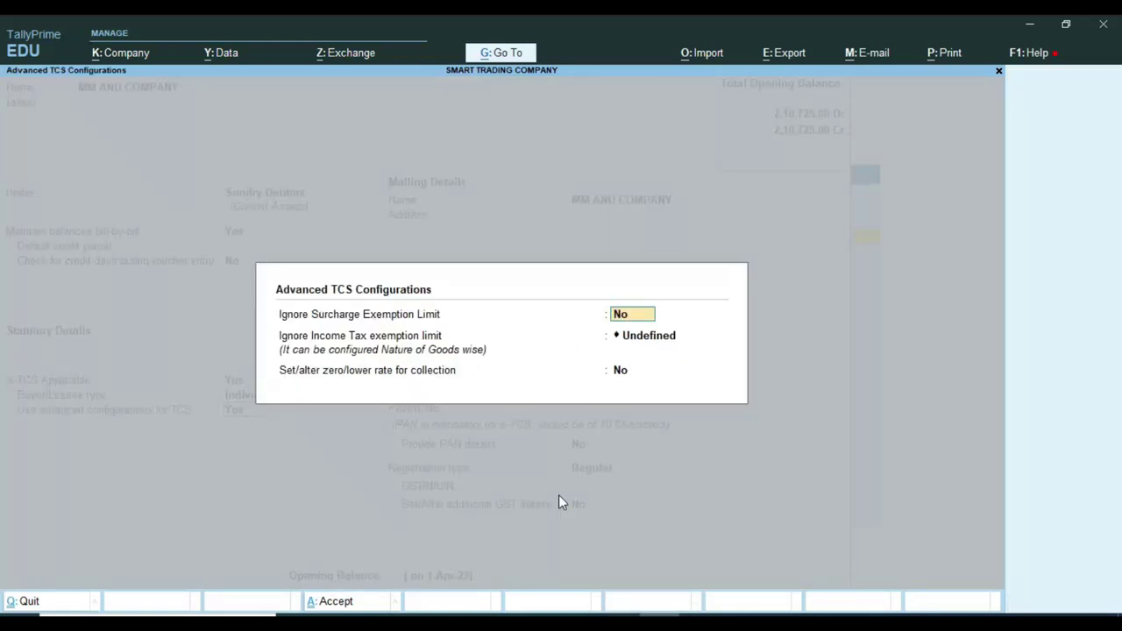
# Keep surcharge exemption at No and set the income tax exemption limit to Not Applicable.
pyautogui.press('Return')
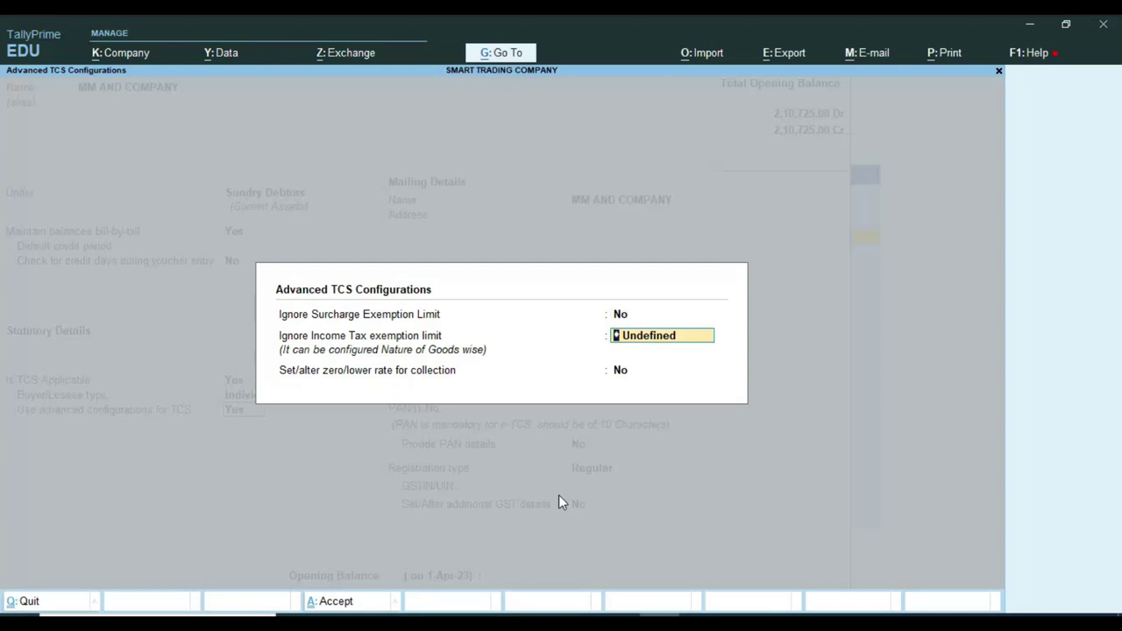
pyautogui.press('BackSpace')
pyautogui.press('Down')
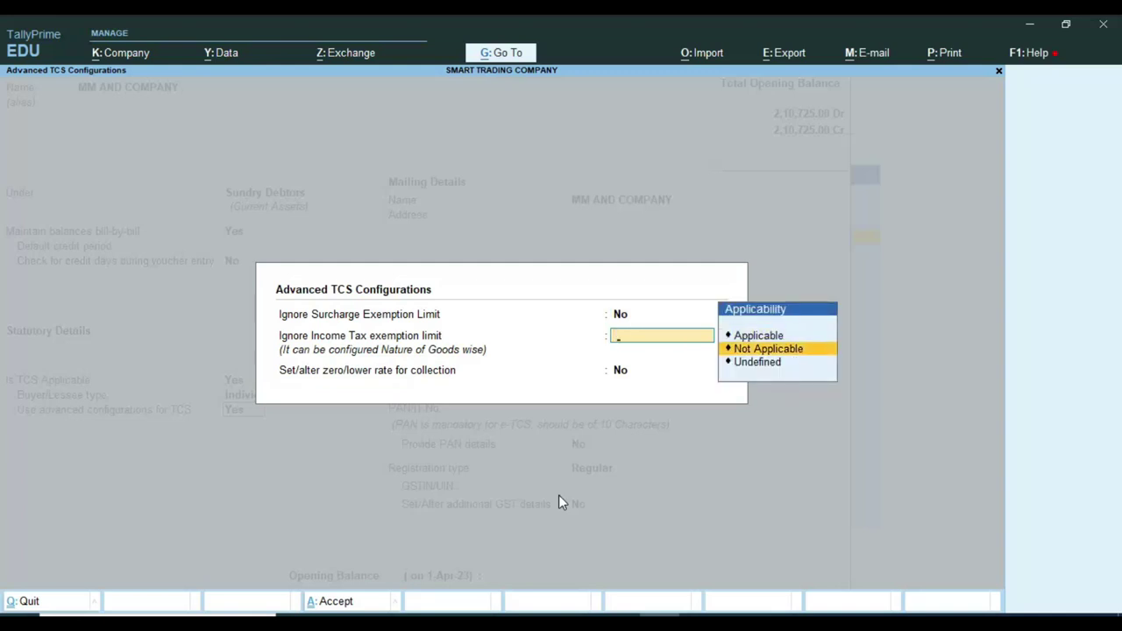
pyautogui.press('Return')
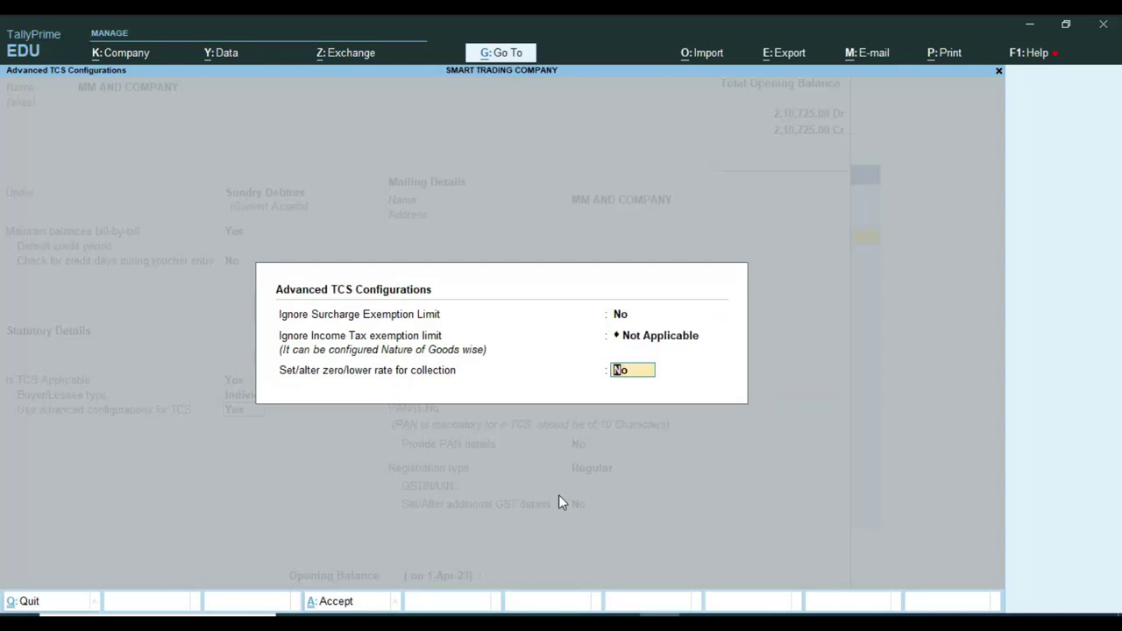
pyautogui.press('Return')
# Enter the buyer's PAN, keep Regular GST registration, and save the ledger.
pyautogui.press('Return')
pyautogui.press('Return')
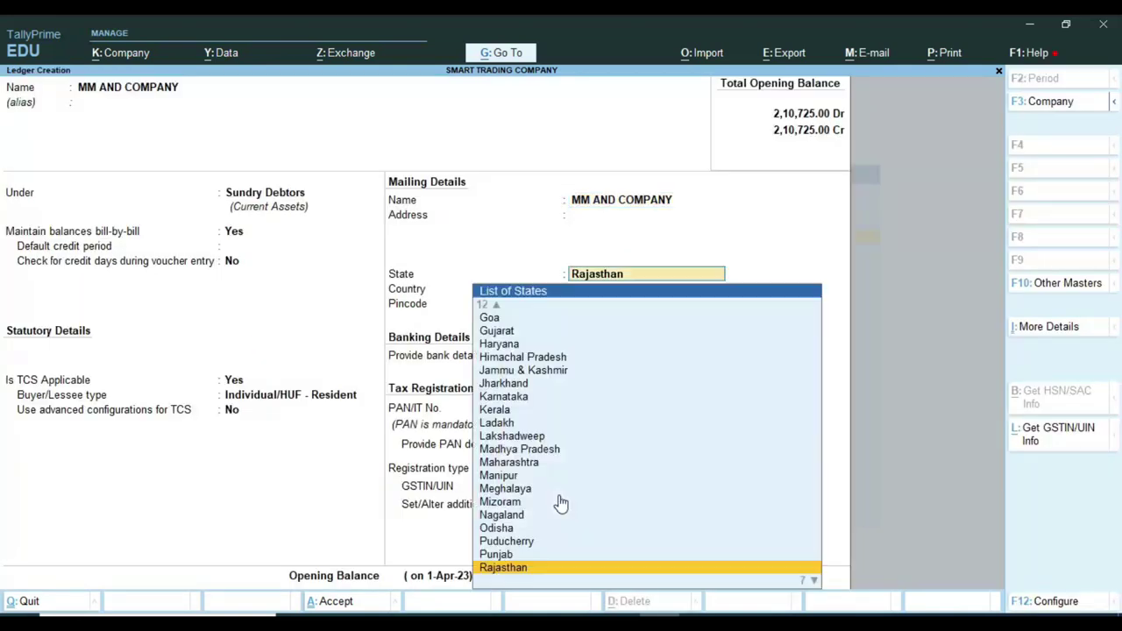
pyautogui.press('Return')
pyautogui.press('Return')
pyautogui.press('Return')
pyautogui.press('Return')
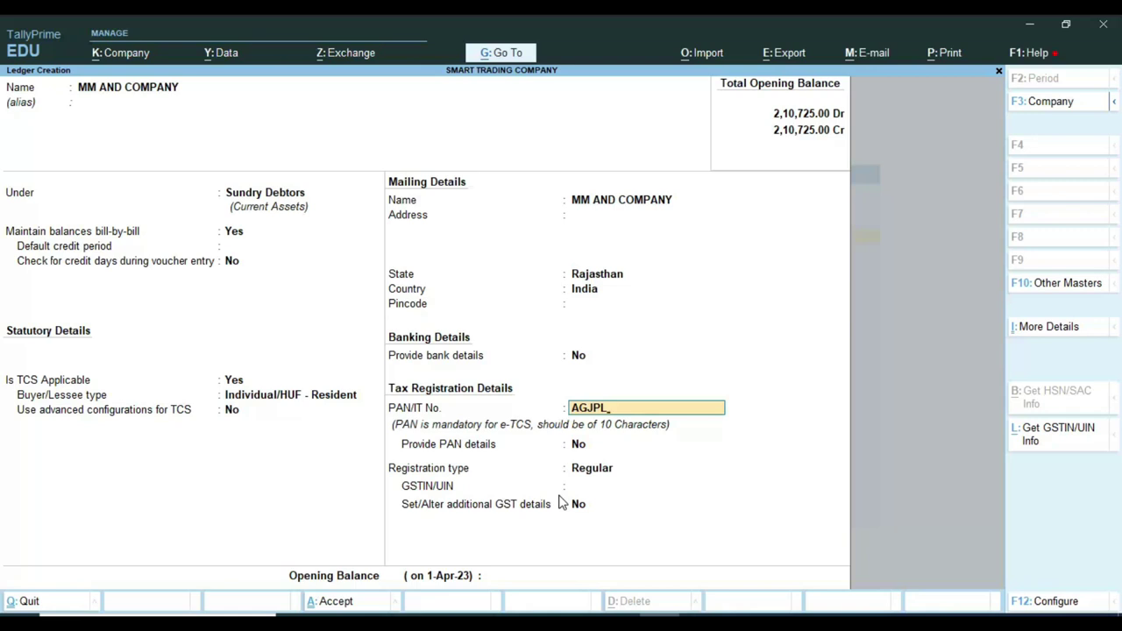
pyautogui.press('Return')
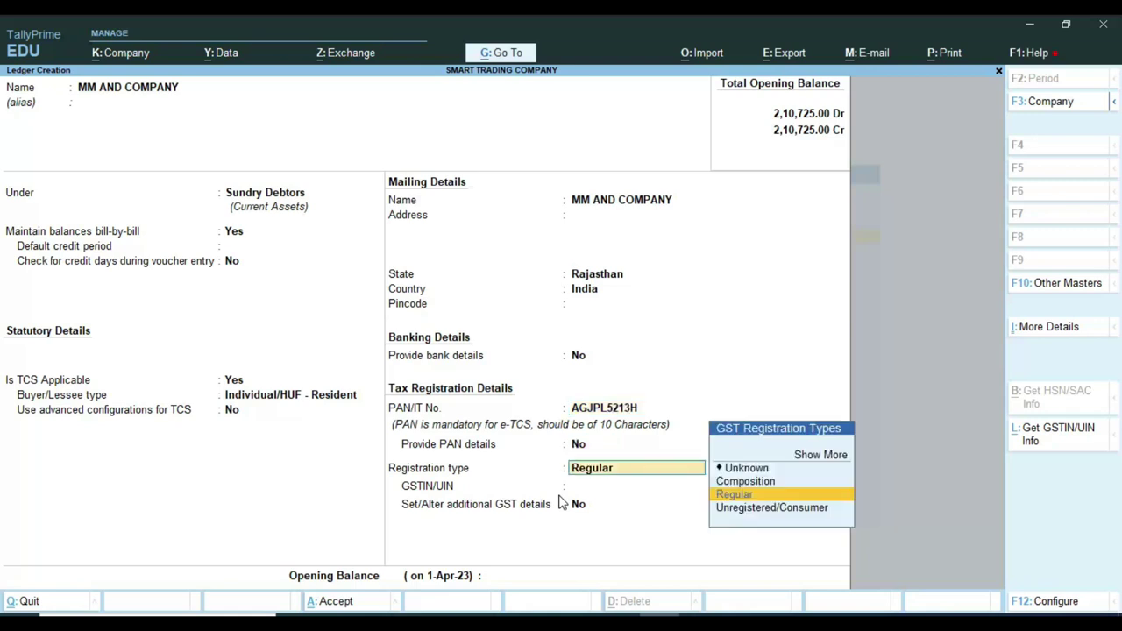
pyautogui.press('Return')
pyautogui.press('Return')
pyautogui.press('Return')
pyautogui.press('Return')
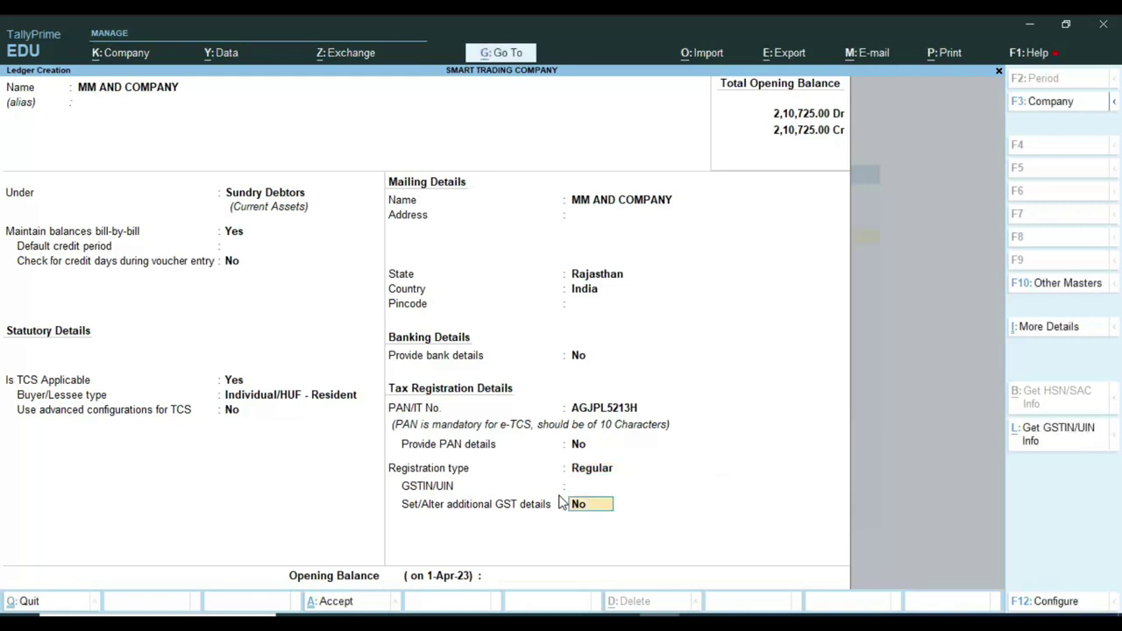
pyautogui.press('Return')
pyautogui.press('Return')
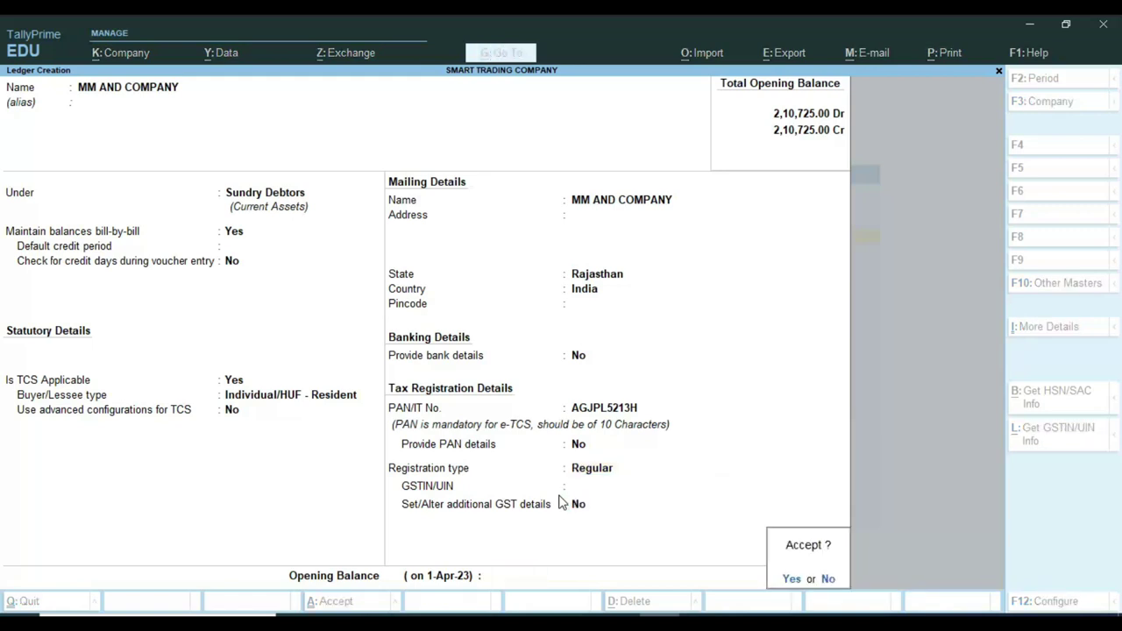
pyautogui.press('y')
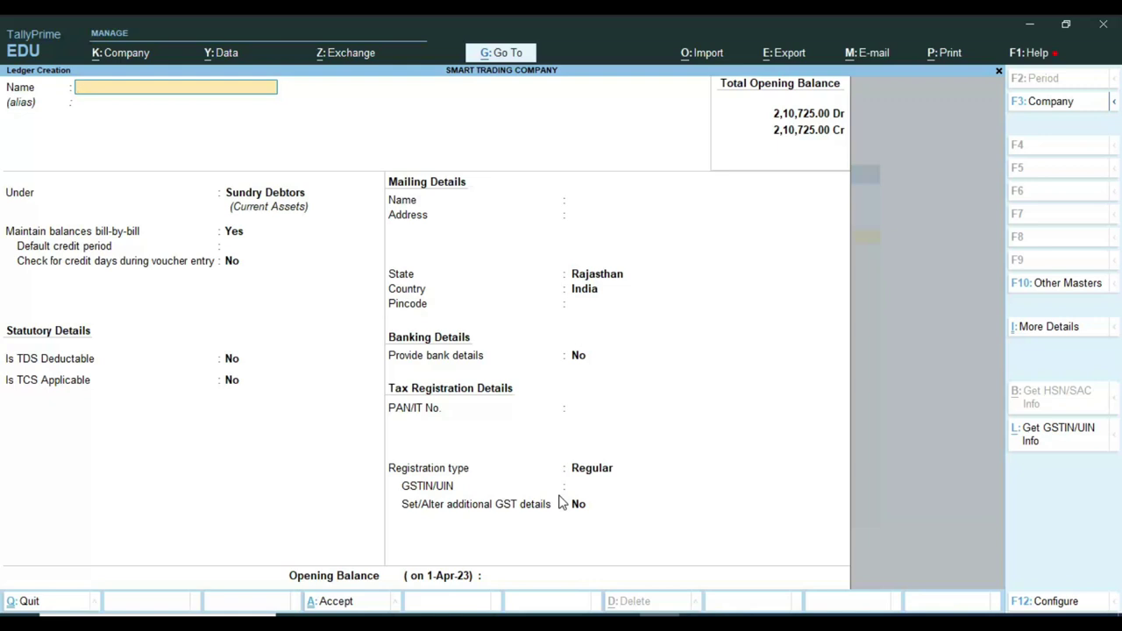
# Name the new ledger TCS ON SALE and place it under Duties & Taxes.
pyautogui.write('TCS ON SALE')
pyautogui.press('Return')
pyautogui.press('Return')
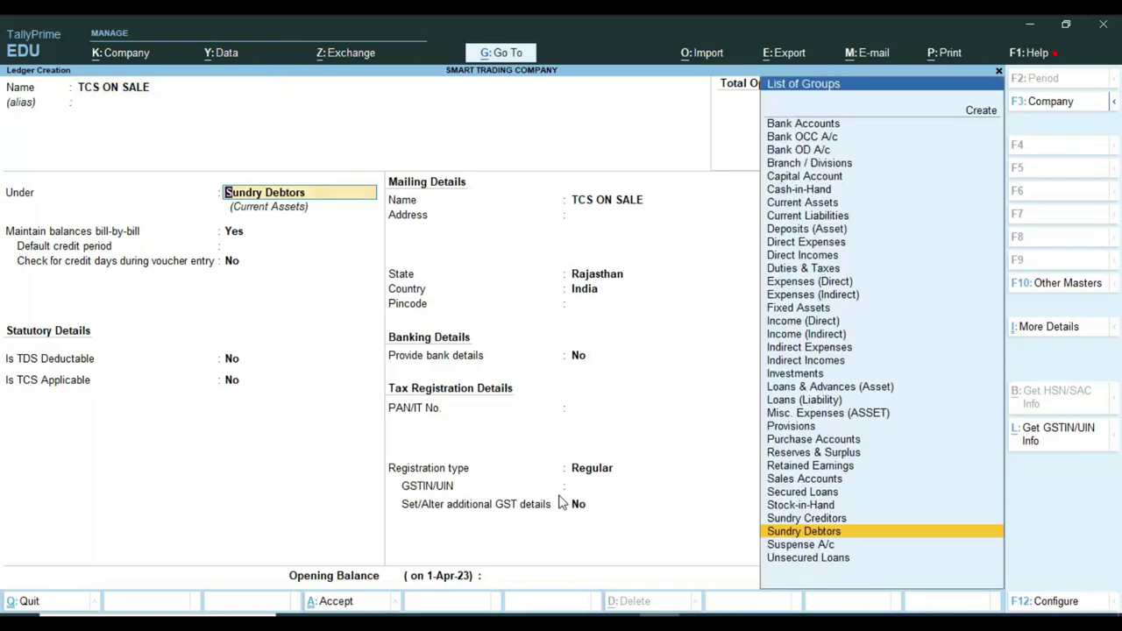
pyautogui.write('DU')
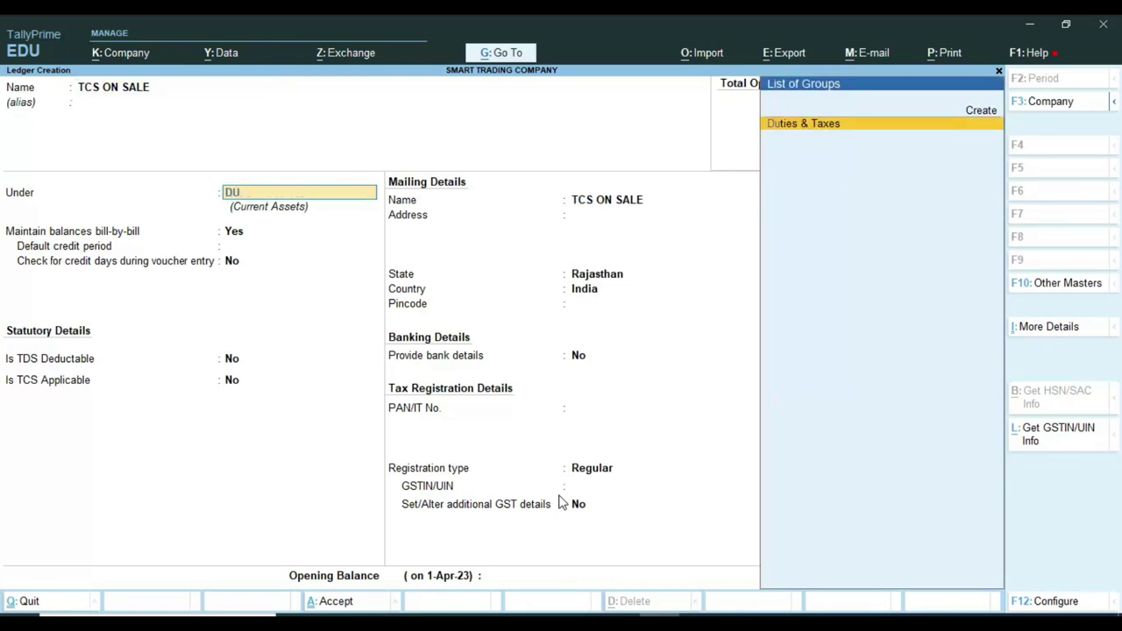
pyautogui.press('Return')
# Set its duty type to TCS and nature of goods to SALE OF GOODS 206C.
pyautogui.press('Down')
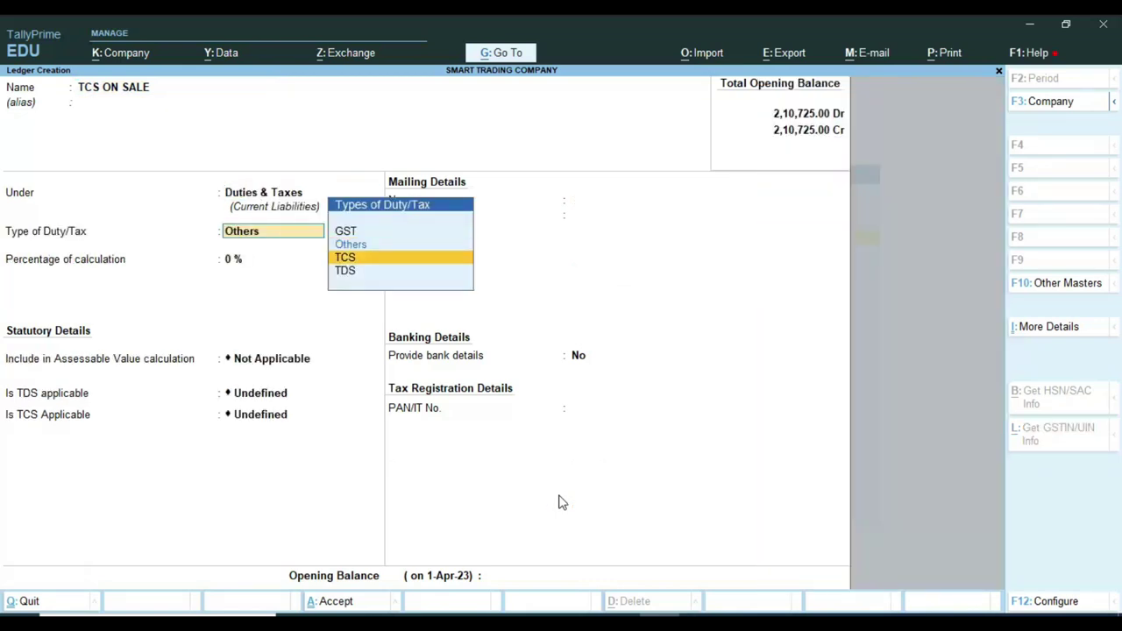
pyautogui.press('Return')
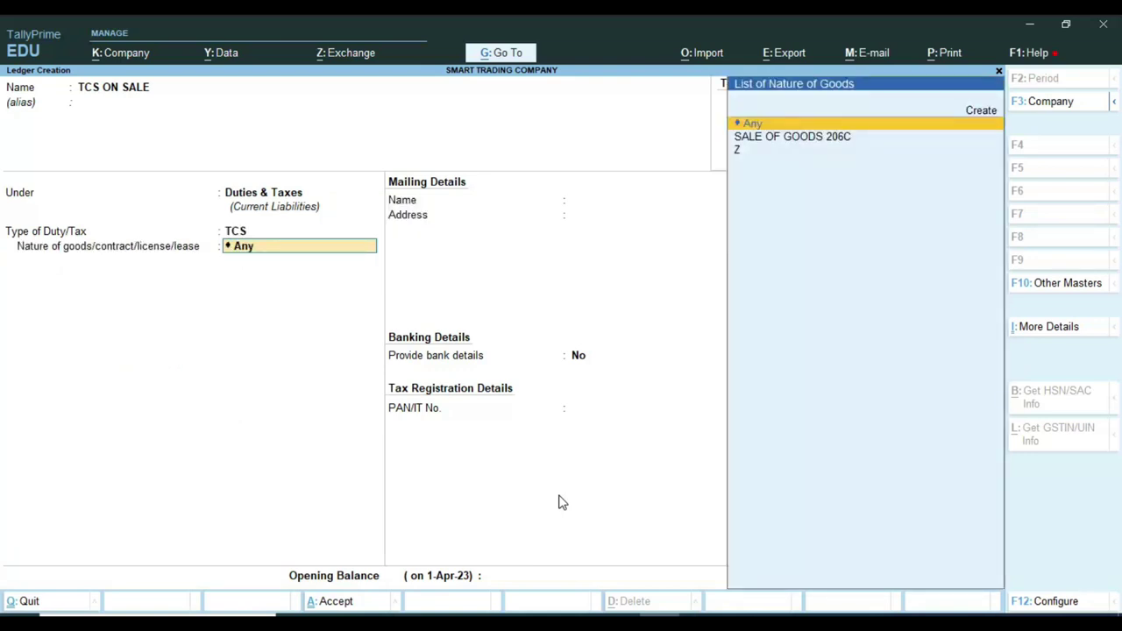
pyautogui.press('Down')
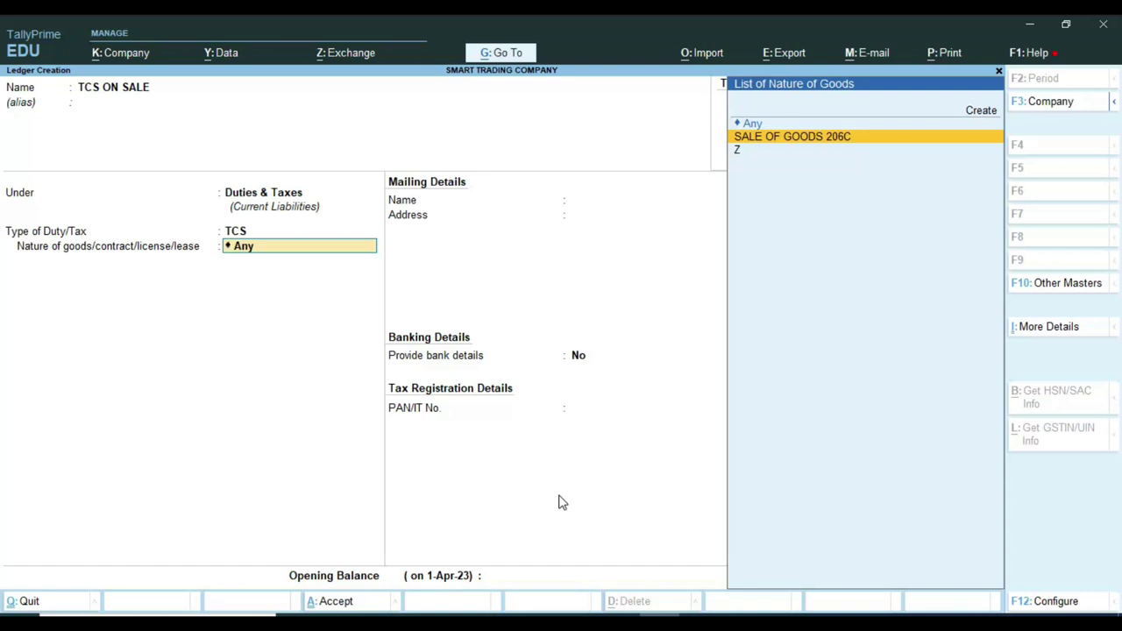
pyautogui.press('Return')
pyautogui.press('Return')
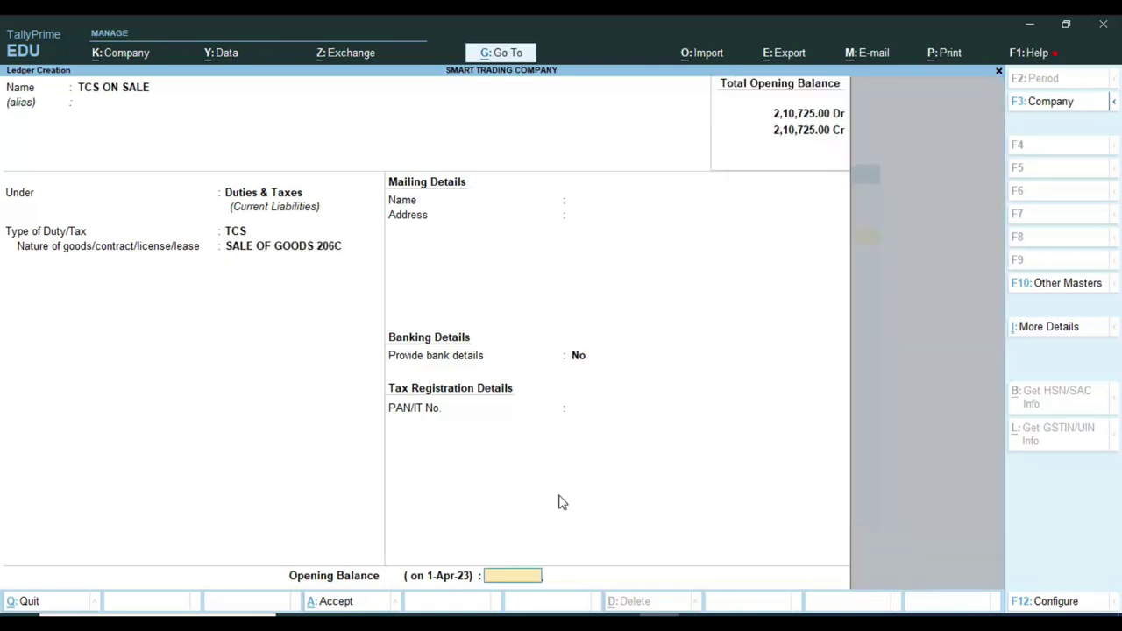
pyautogui.press('Return')
pyautogui.press('Return')
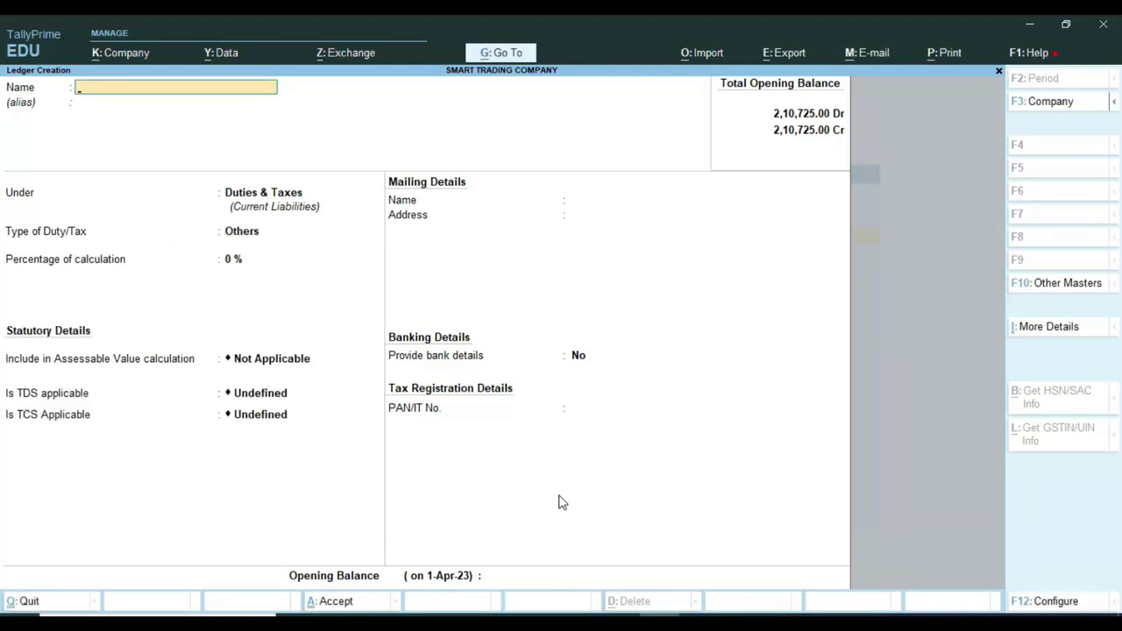
# Open the CGST TAX ledger for alteration.
pyautogui.press('Escape')
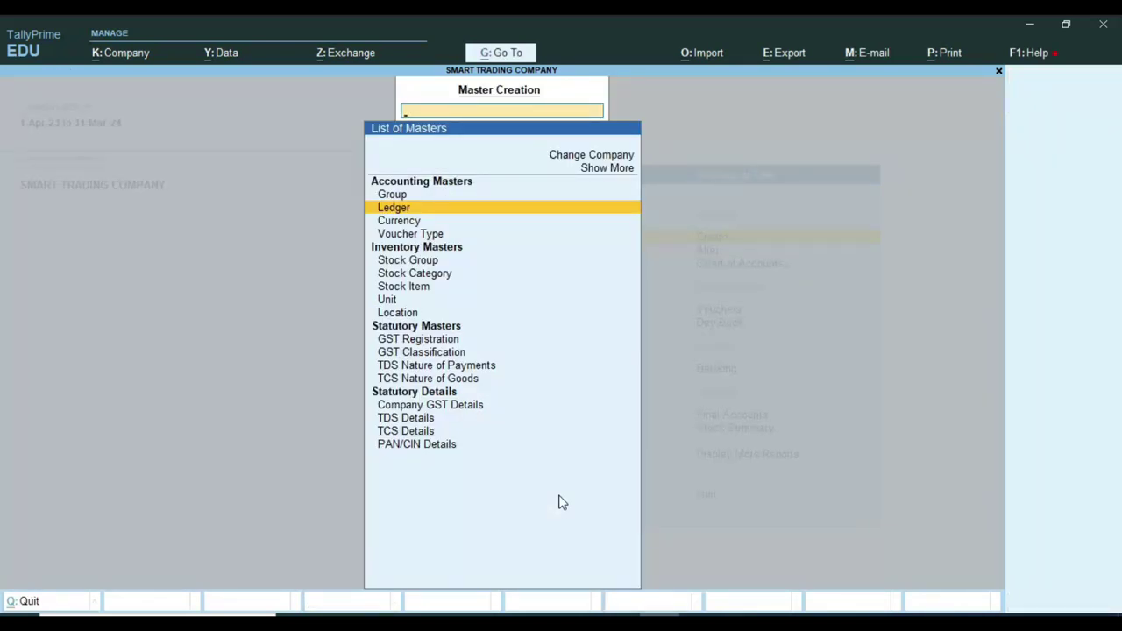
pyautogui.press('Escape')
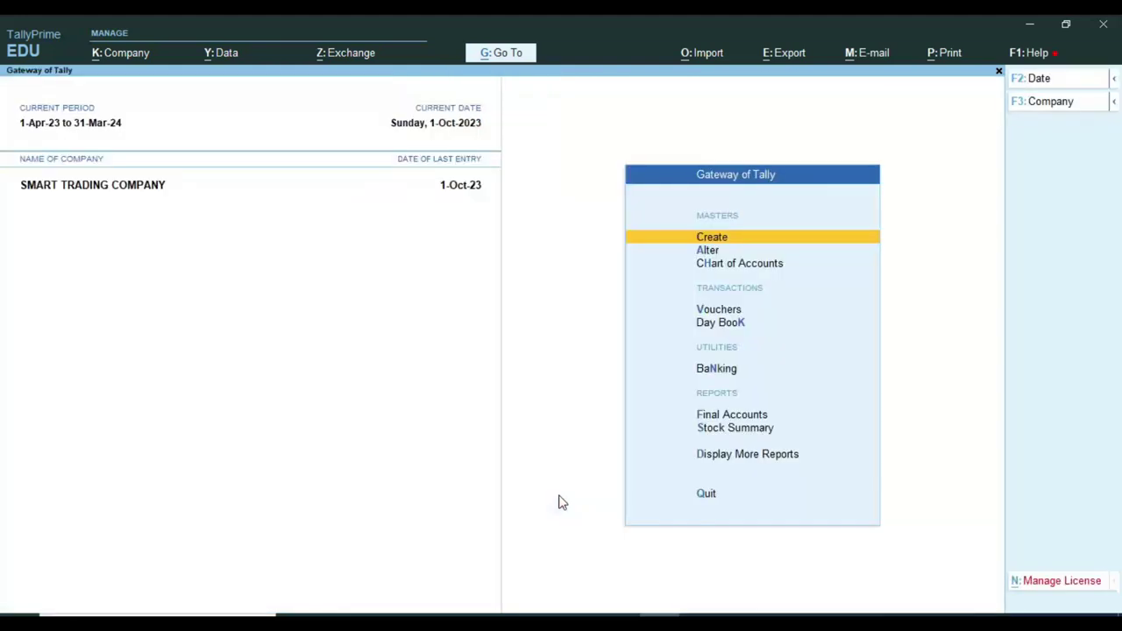
pyautogui.press('Down')
pyautogui.press('Return')
pyautogui.press('Down')
pyautogui.press('Return')
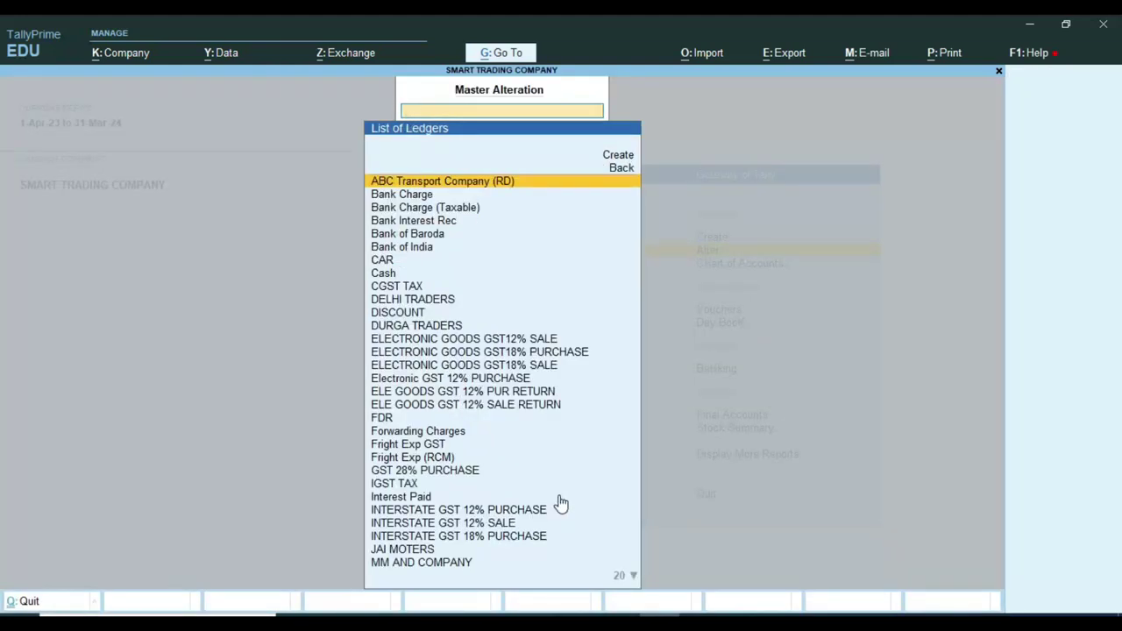
pyautogui.write('cgst')
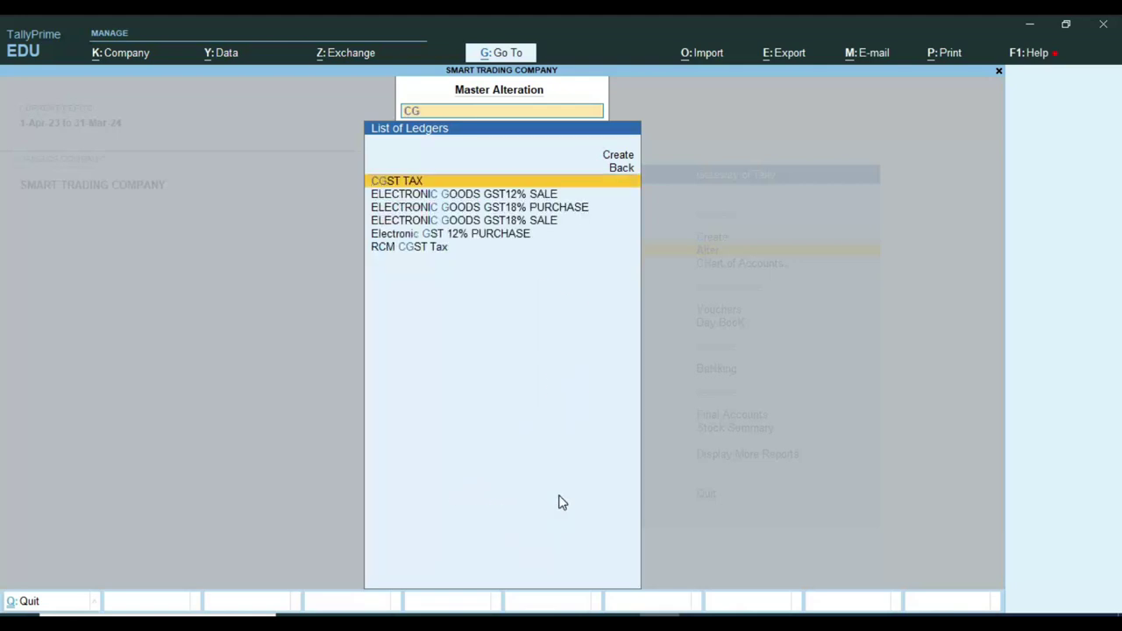
pyautogui.press('Return')
# Make TCS Applicable with nature SALE OF GOODS 206C effective 1-Apr-23.
pyautogui.press('Return')
pyautogui.press('Return')
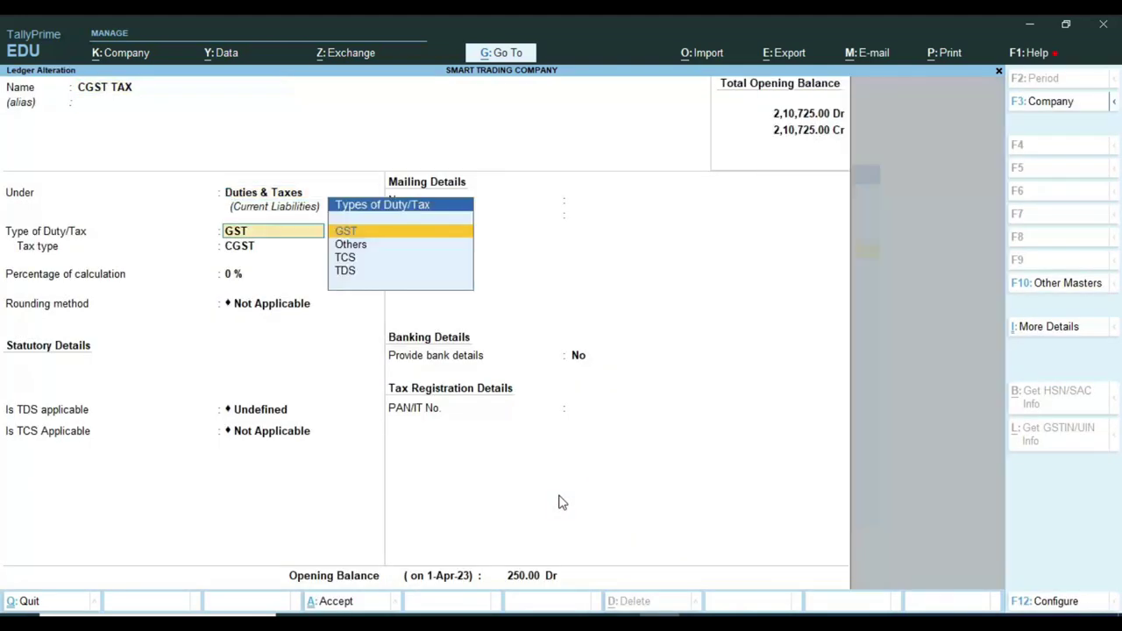
pyautogui.press('Return')
pyautogui.press('Return')
pyautogui.press('Return')
pyautogui.press('Return')
pyautogui.press('Return')
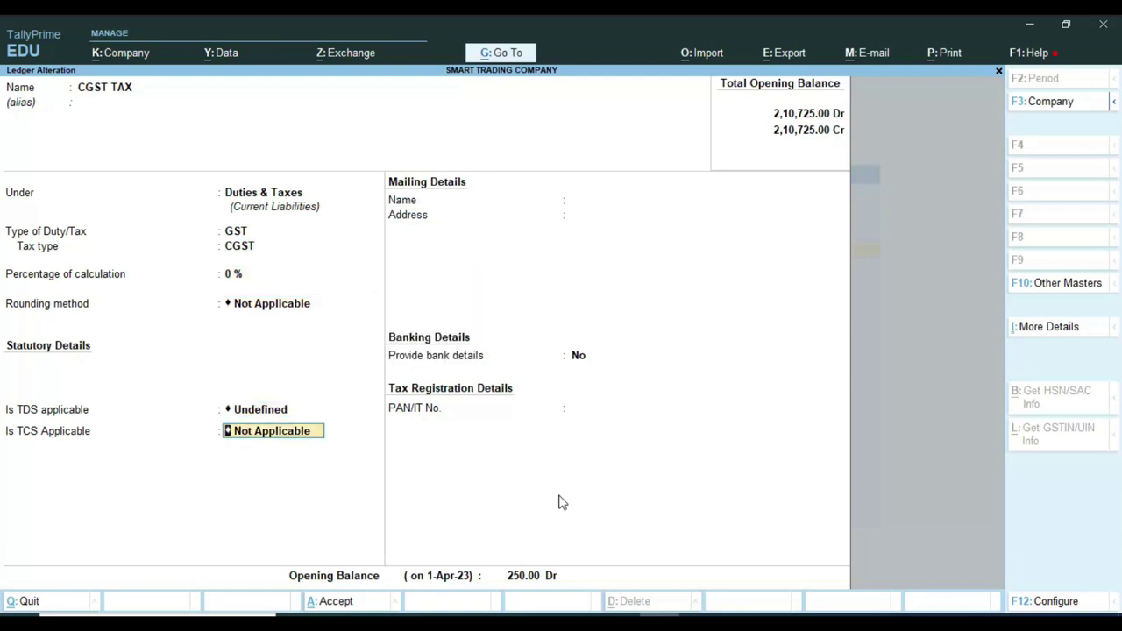
pyautogui.write('A')
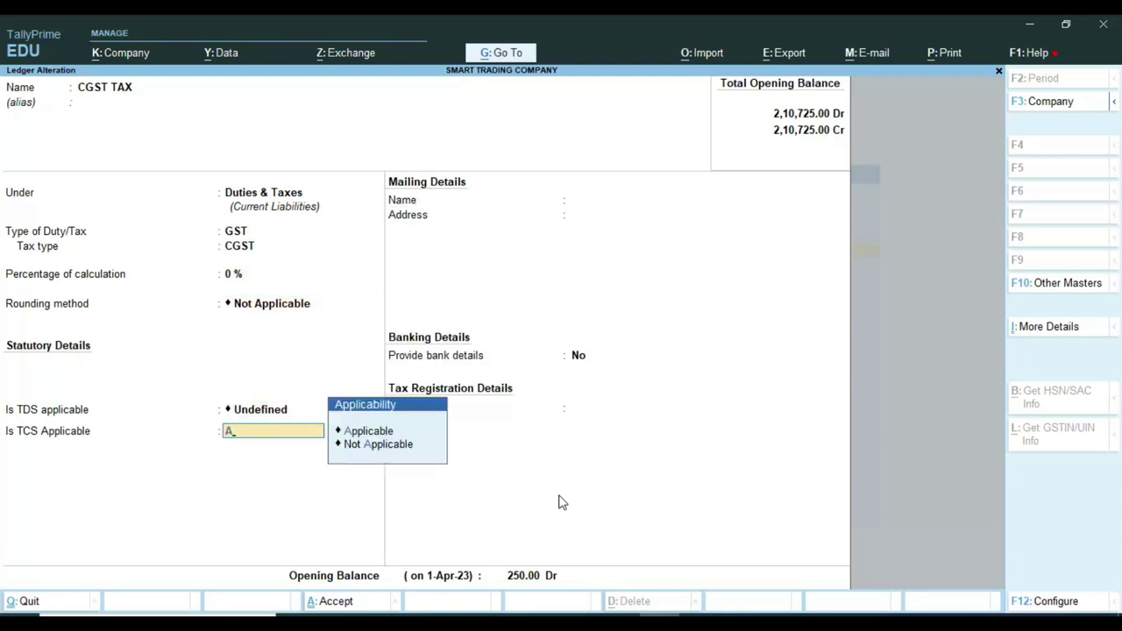
pyautogui.press('Return')
pyautogui.write('Z')
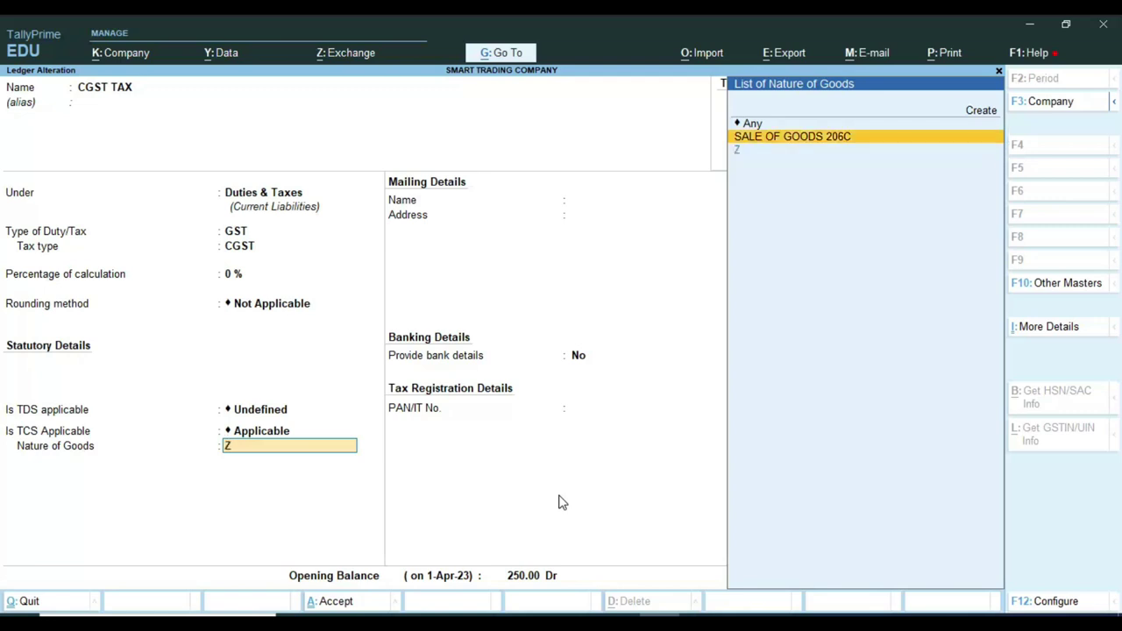
pyautogui.press('Return')
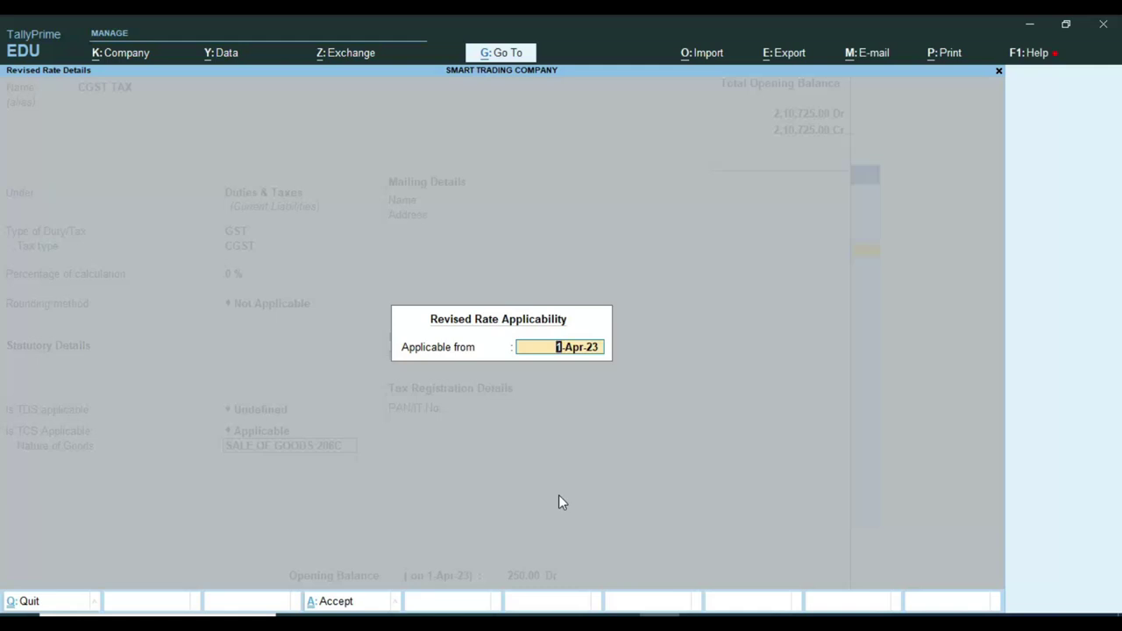
pyautogui.press('Return')
pyautogui.press('Return')
pyautogui.press('Return')
pyautogui.press('Return')
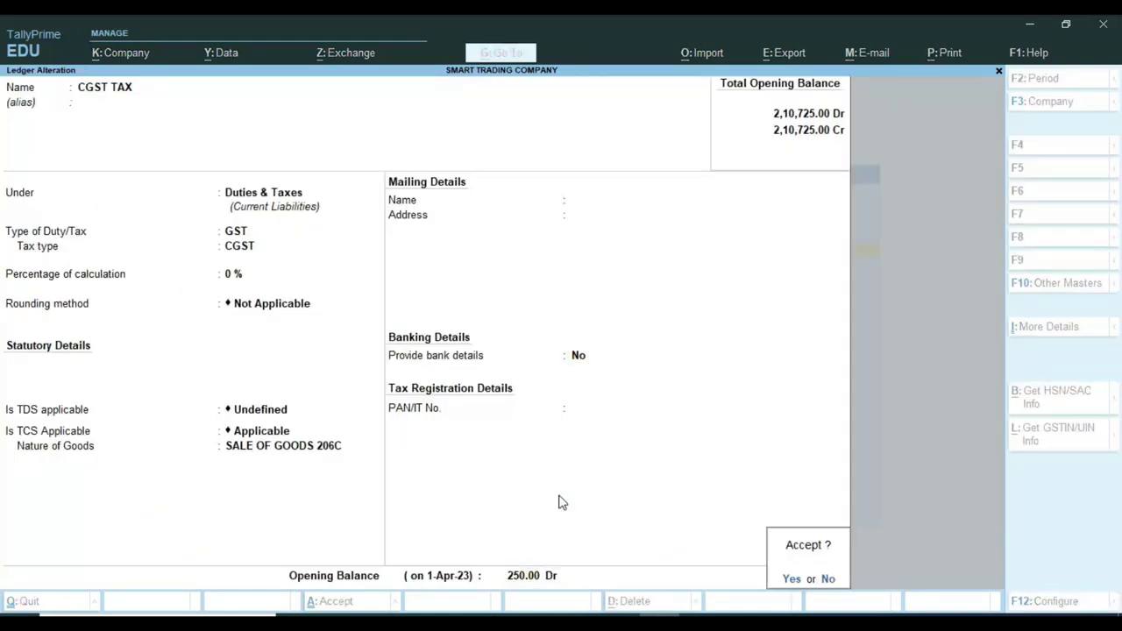
pyautogui.press('Return')
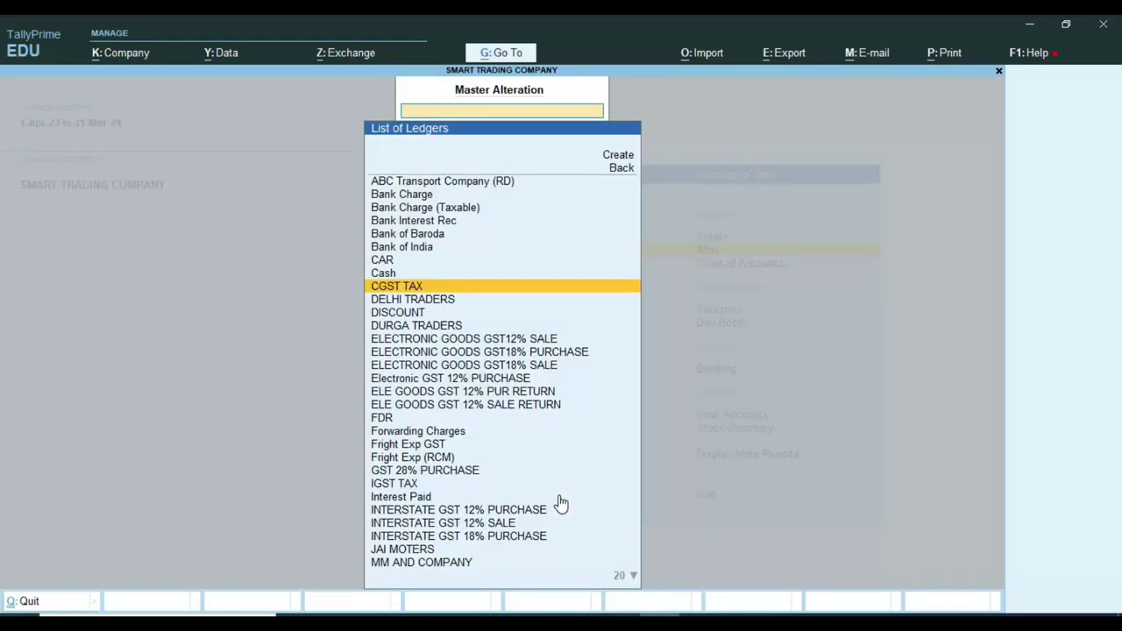
# Find the SGST TAX ledger with 'sgs', set TCS Applicable with nature SALE OF GOODS 206C, and save.
pyautogui.write('sgs')
pyautogui.press('Return')
pyautogui.press('Return')
pyautogui.press('Return')
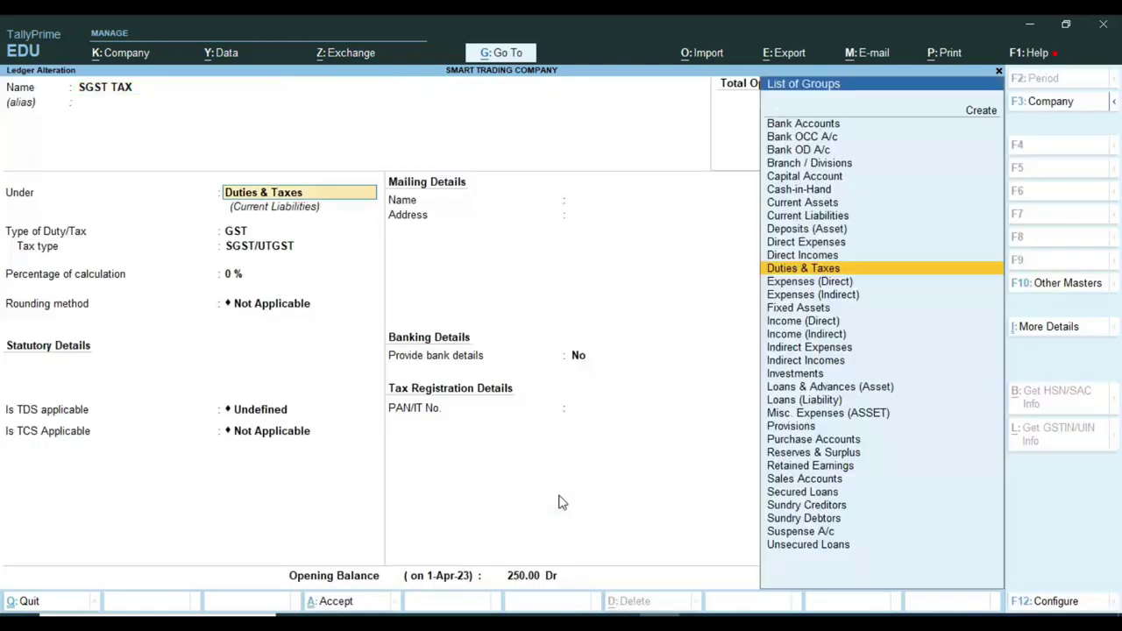
pyautogui.press('Return')
pyautogui.press('Return')
pyautogui.press('Return')
pyautogui.press('Return')
pyautogui.press('Return')
pyautogui.press('Return')
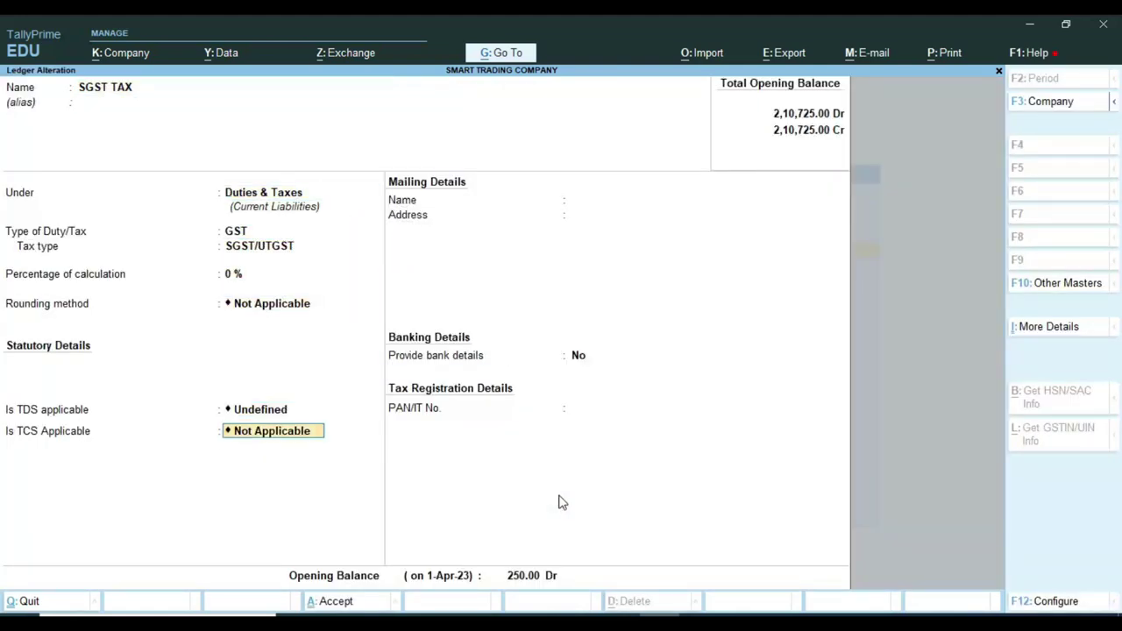
pyautogui.press('Return')
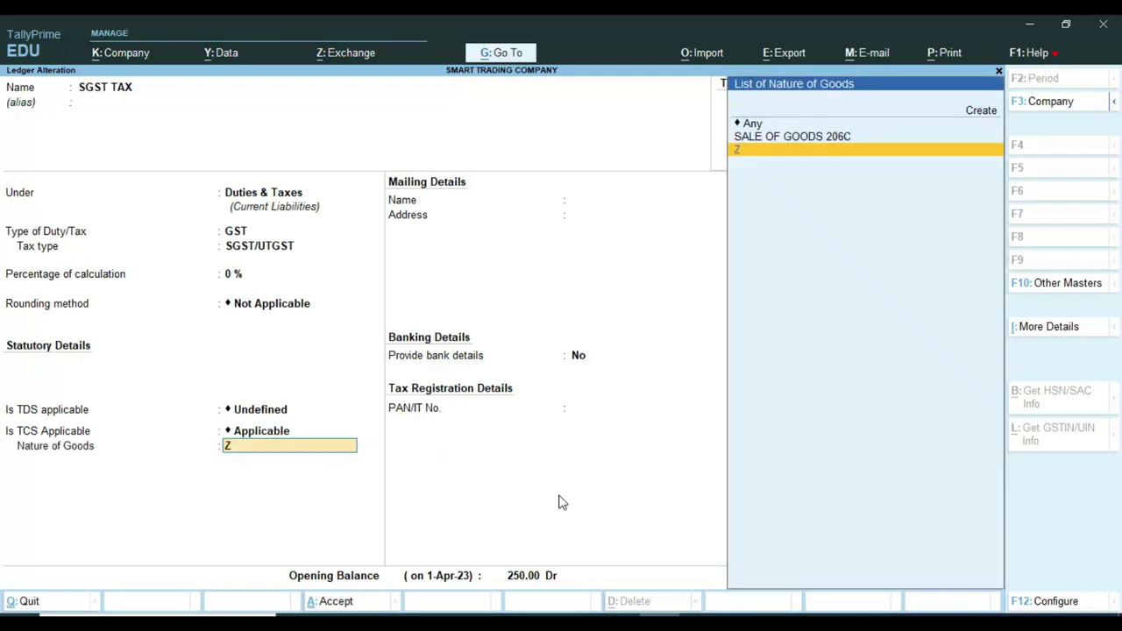
pyautogui.press('Up')
pyautogui.press('Return')
pyautogui.press('Return')
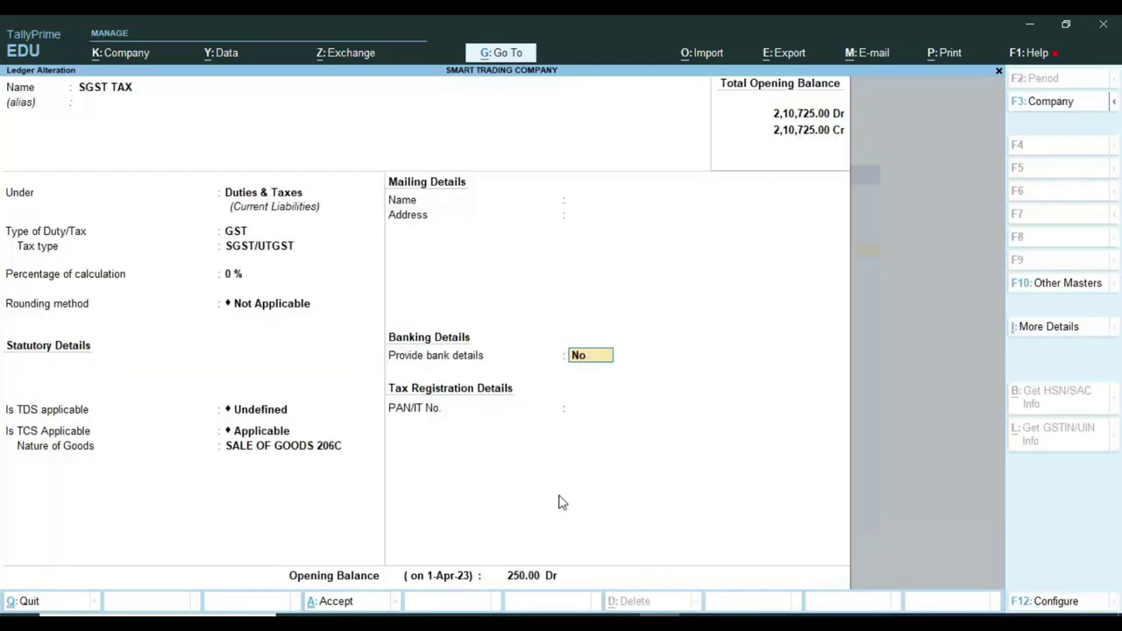
pyautogui.press('Return')
pyautogui.press('Return')
pyautogui.press('Return')
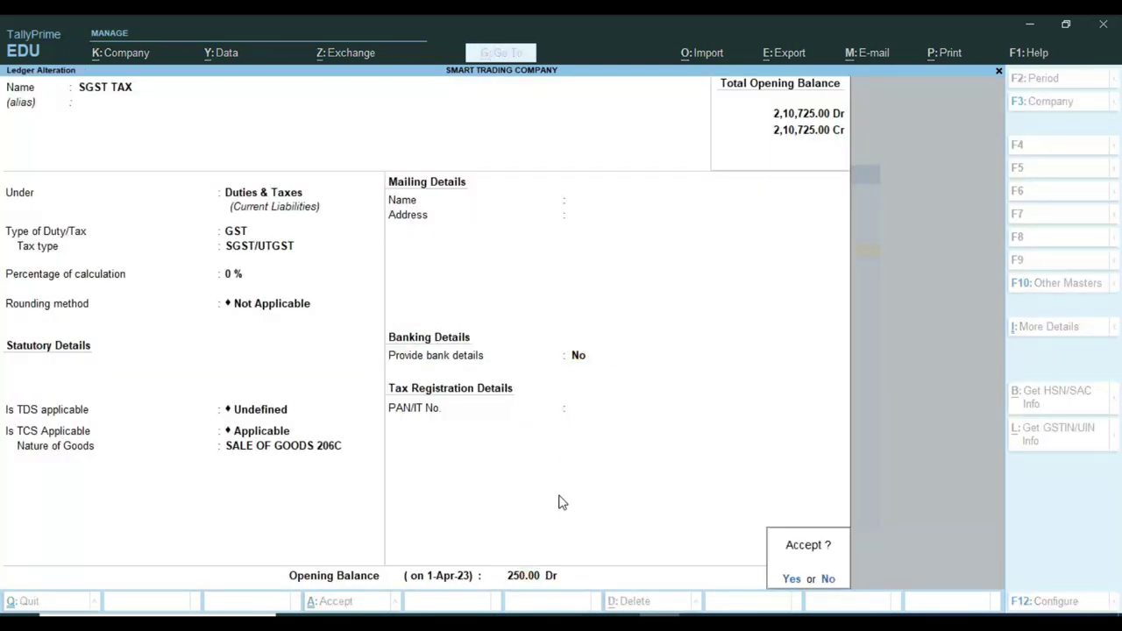
pyautogui.press('Return')
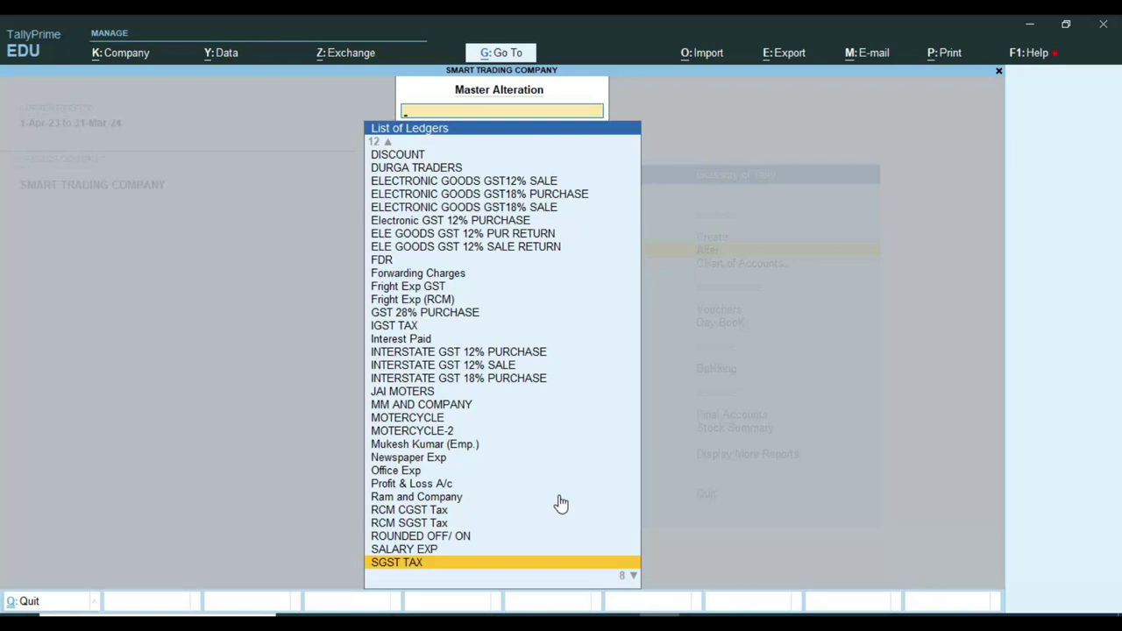
# Search 'SAL' and open the ELECTRONIC GOODS GST12% SALE ledger for alteration.
pyautogui.write('SAL')
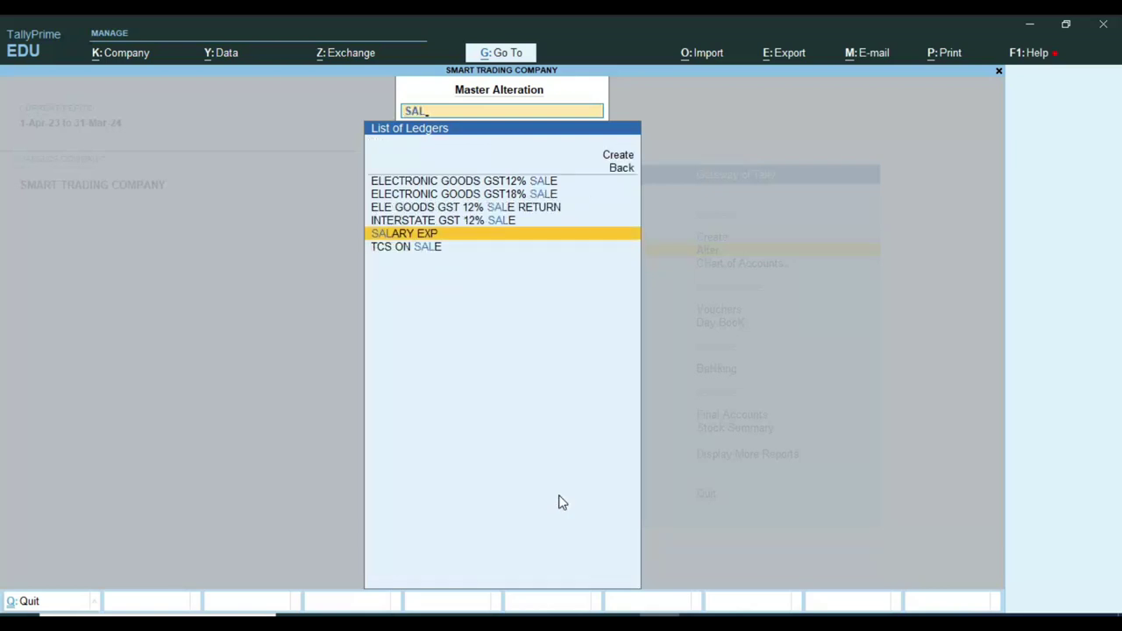
pyautogui.press('Up')
pyautogui.press('Up')
pyautogui.press('Up')
pyautogui.press('Up')
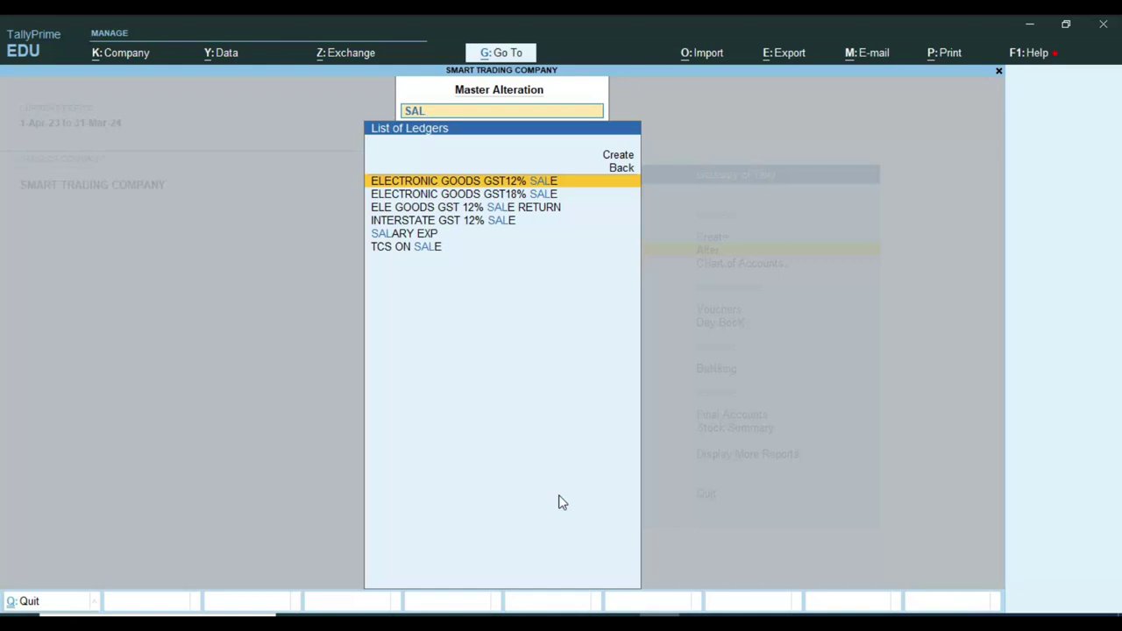
pyautogui.press('Return')
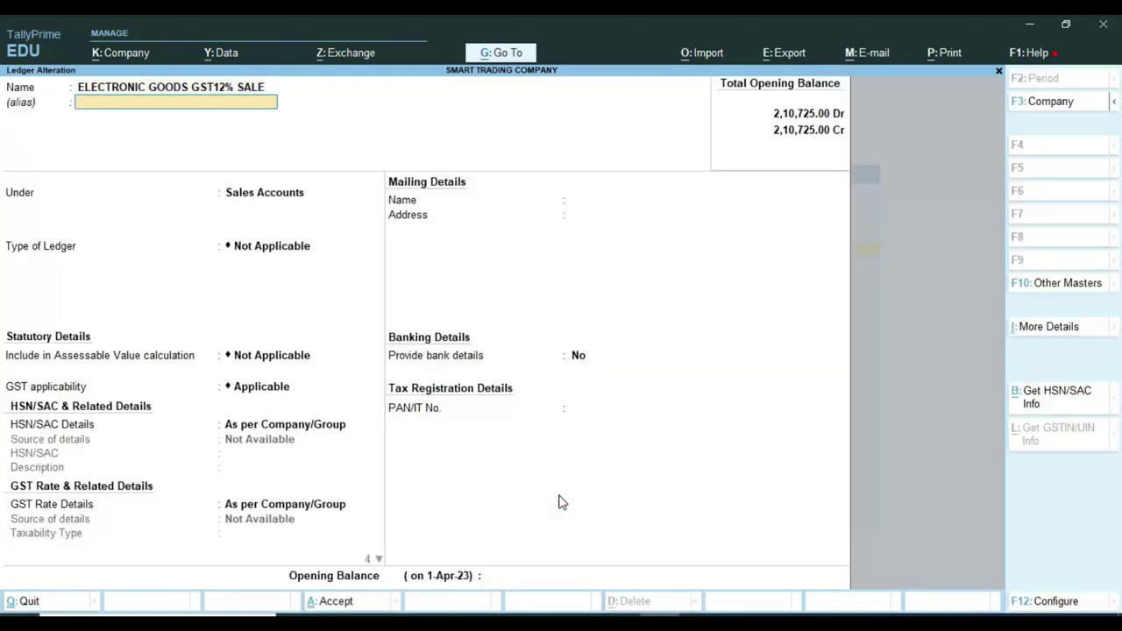
pyautogui.press('Return')
pyautogui.press('Return')
pyautogui.press('Return')
pyautogui.press('Return')
pyautogui.press('Return')
pyautogui.press('Return')
pyautogui.press('Return')
pyautogui.press('Return')
pyautogui.press('Return')
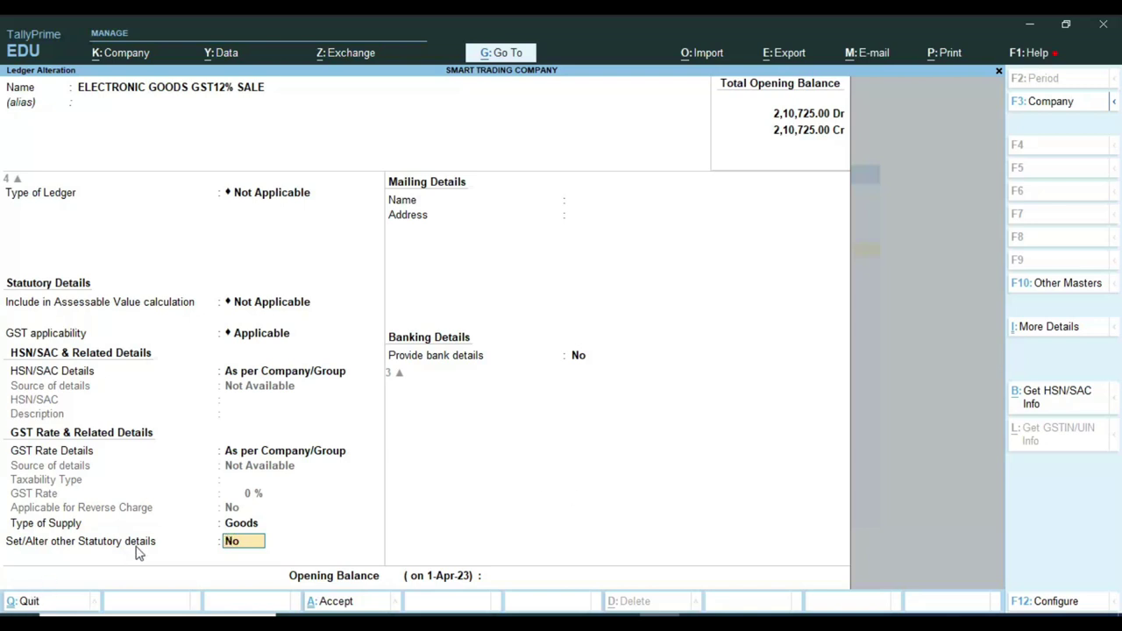
# Enable other statutory details, make TCS Applicable under SALE OF GOODS 206C, and save the ledger.
pyautogui.write('y')
pyautogui.press('Return')
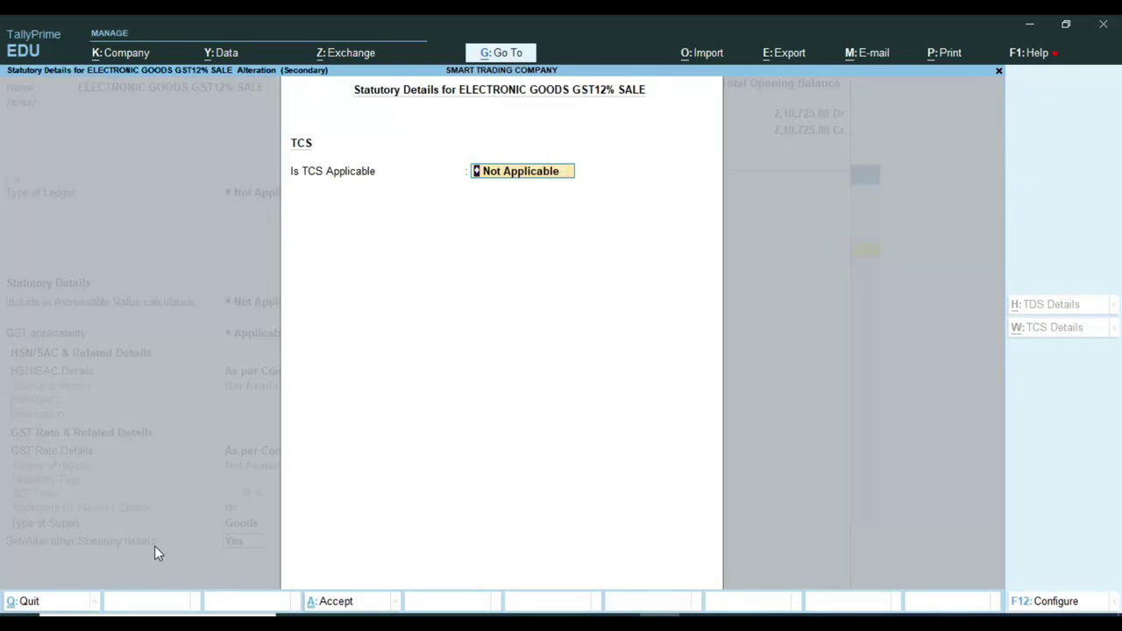
pyautogui.press('BackSpace')
pyautogui.press('Down')
pyautogui.press('Return')
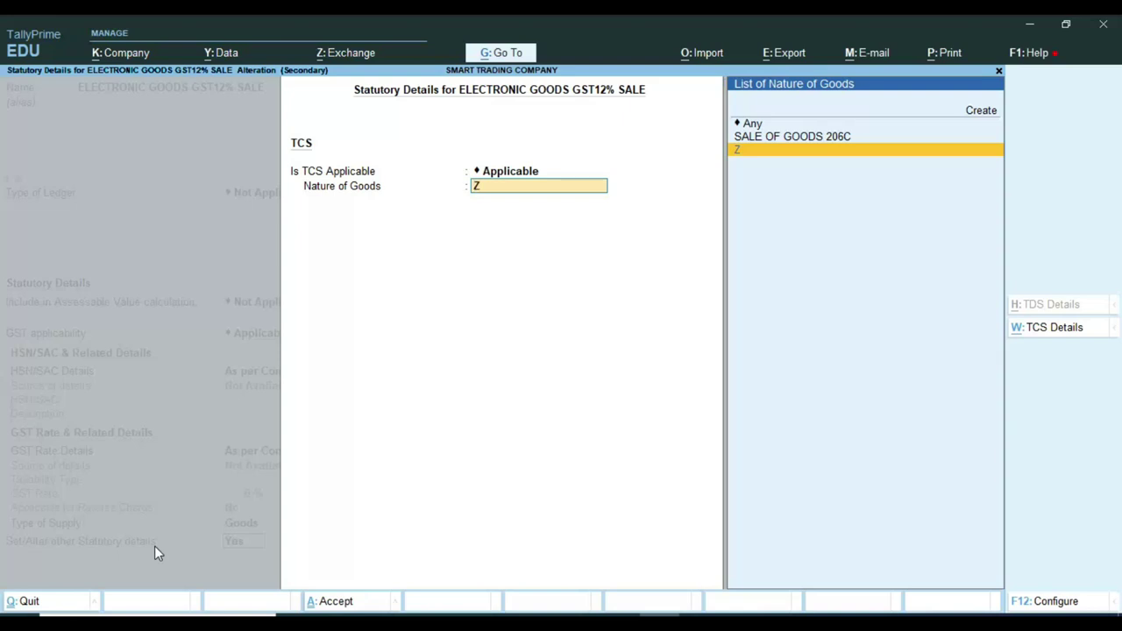
pyautogui.press('Up')
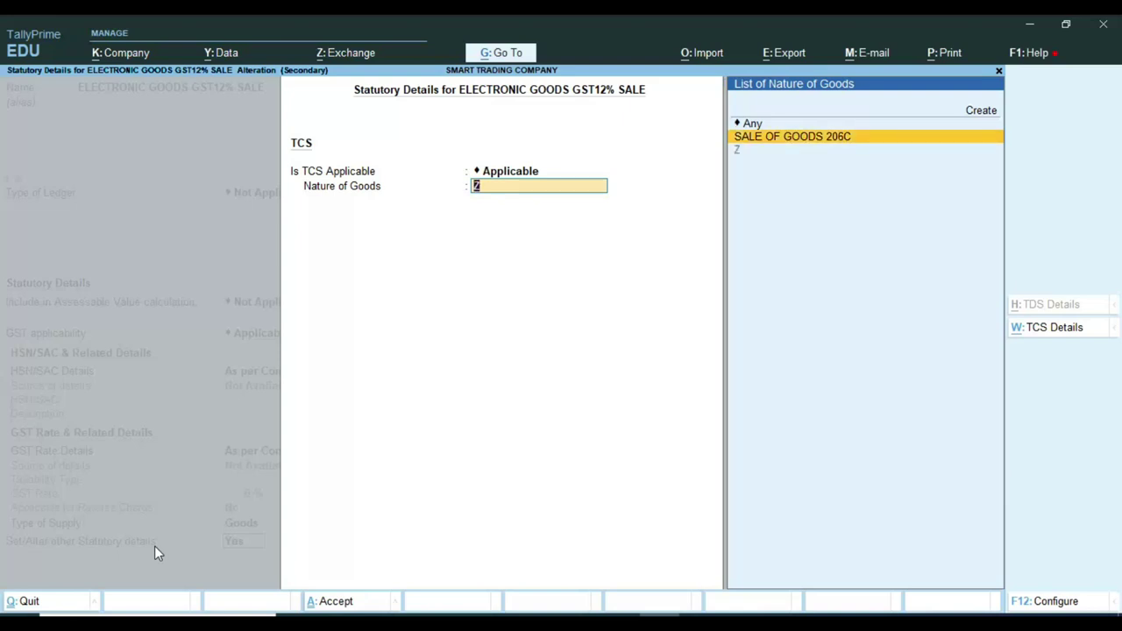
pyautogui.press('Return')
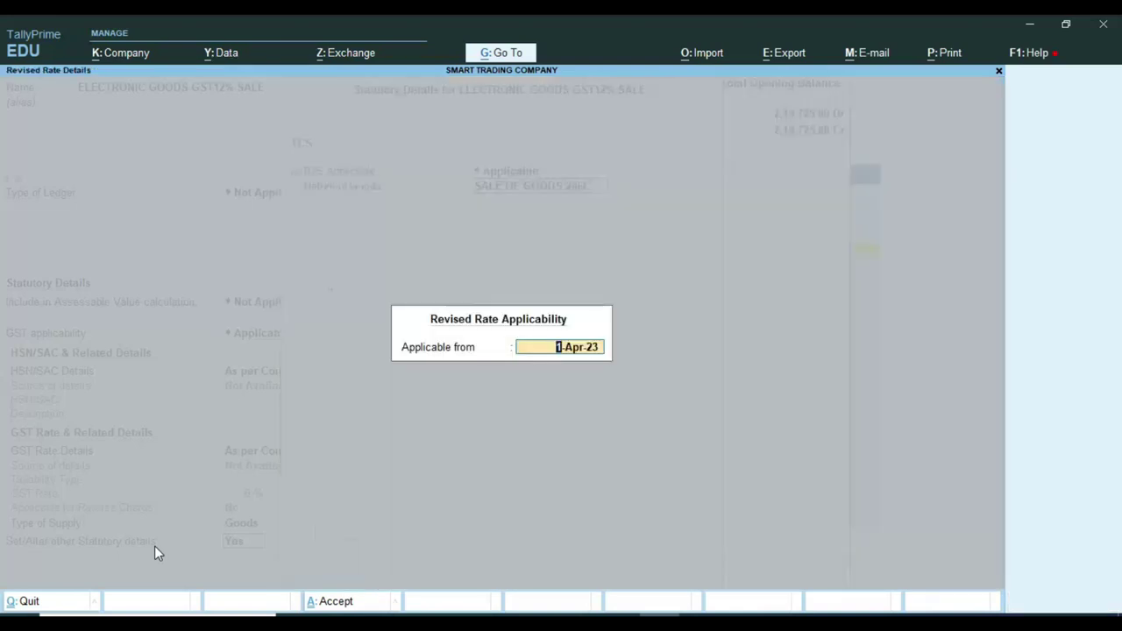
pyautogui.press('Return')
pyautogui.press('Return')
pyautogui.press('Return')
pyautogui.press('Return')
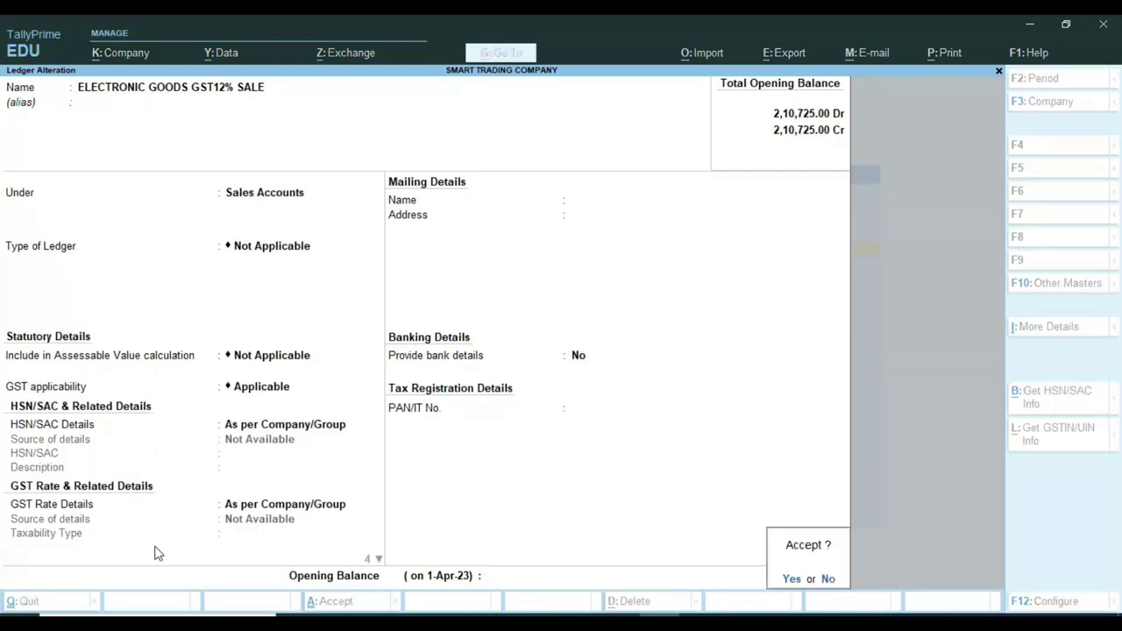
pyautogui.press('Return')
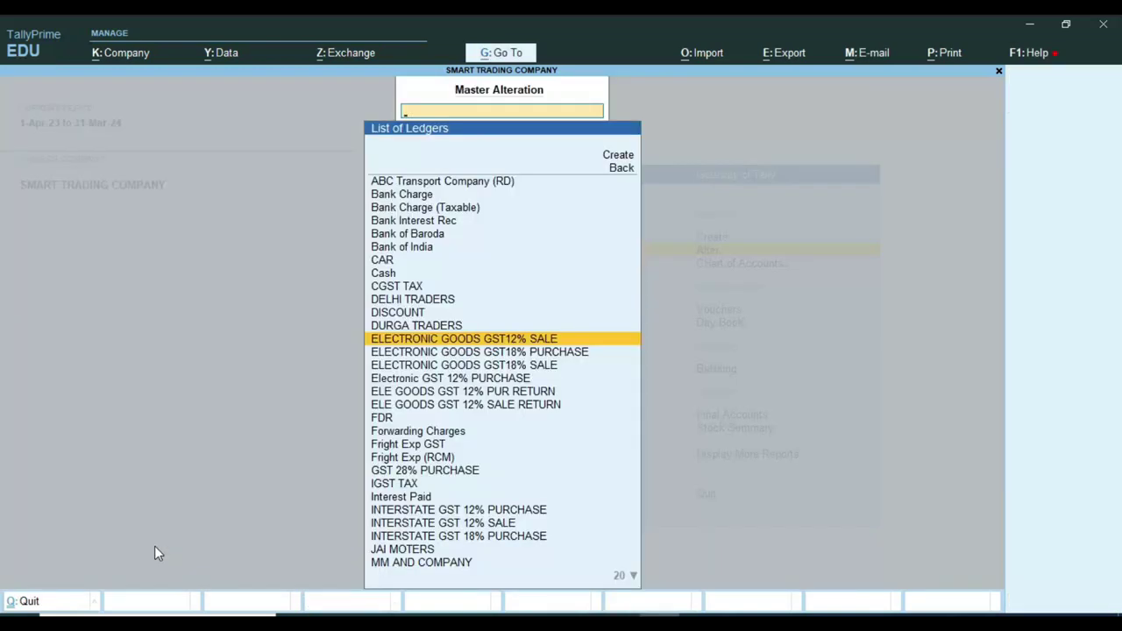
# Search 'SAL' and open the ELECTRONIC GOODS GST18% SALE ledger for alteration.
pyautogui.write('SAL')
pyautogui.press('Up')
pyautogui.press('Up')
pyautogui.press('Up')
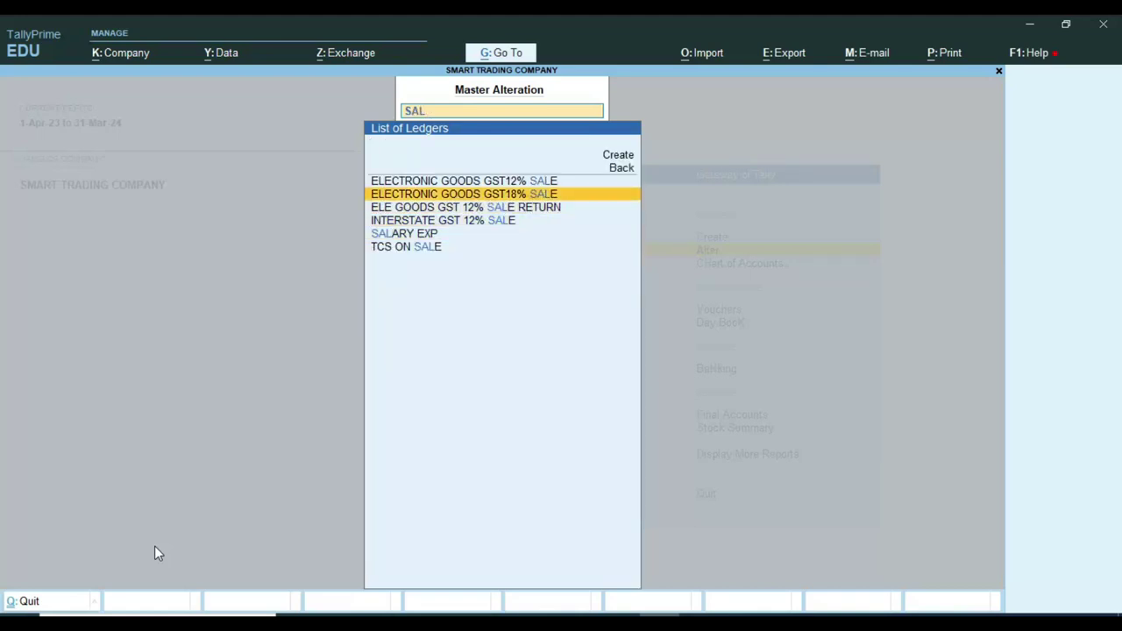
pyautogui.press('Return')
pyautogui.press('Return')
pyautogui.press('Return')
pyautogui.press('Return')
pyautogui.press('Return')
pyautogui.press('Return')
pyautogui.press('Return')
pyautogui.press('Return')
pyautogui.press('Return')
pyautogui.press('Return')
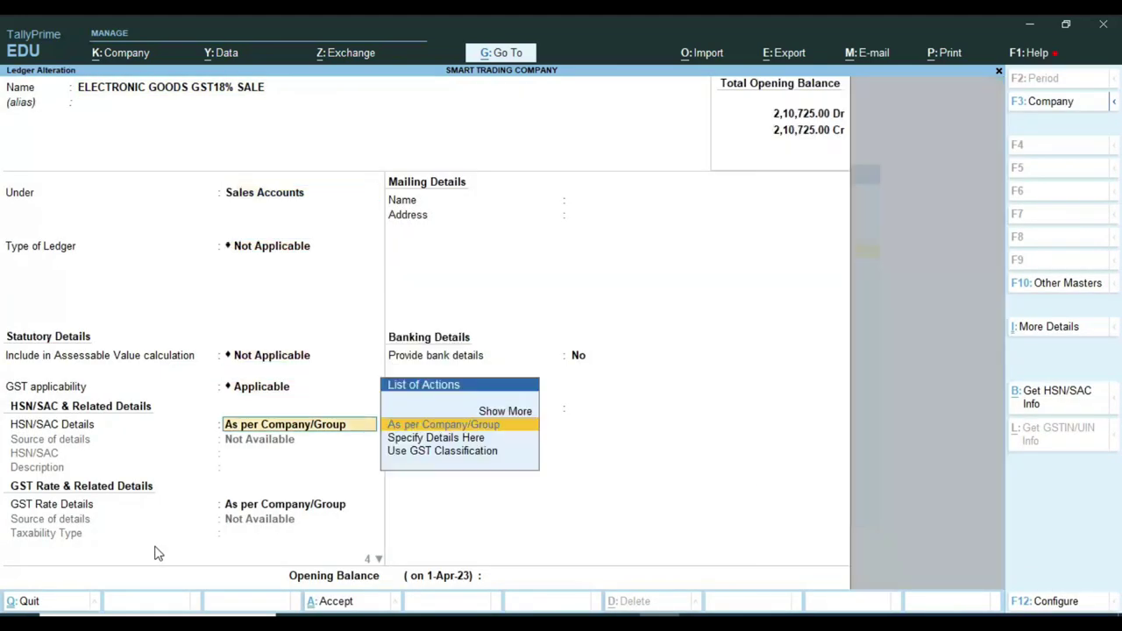
# Make it TCS Applicable under SALE OF GOODS 206C, save, and return to the Gateway of Tally.
pyautogui.write('y')
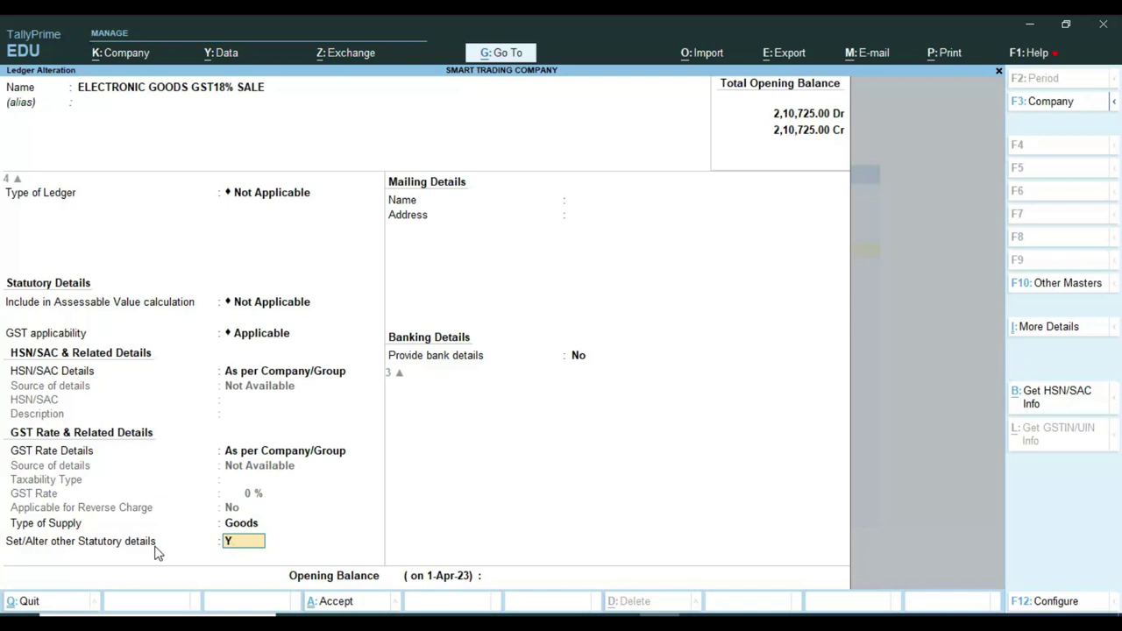
pyautogui.press('Return')
pyautogui.press('Up')
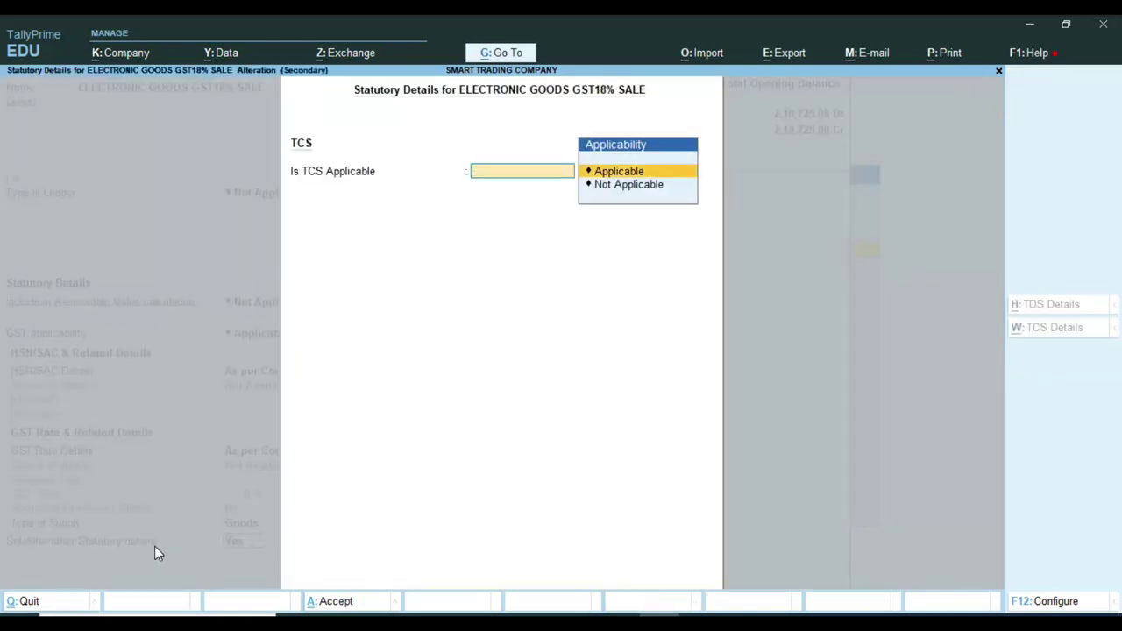
pyautogui.press('Return')
pyautogui.press('Down')
pyautogui.press('Return')
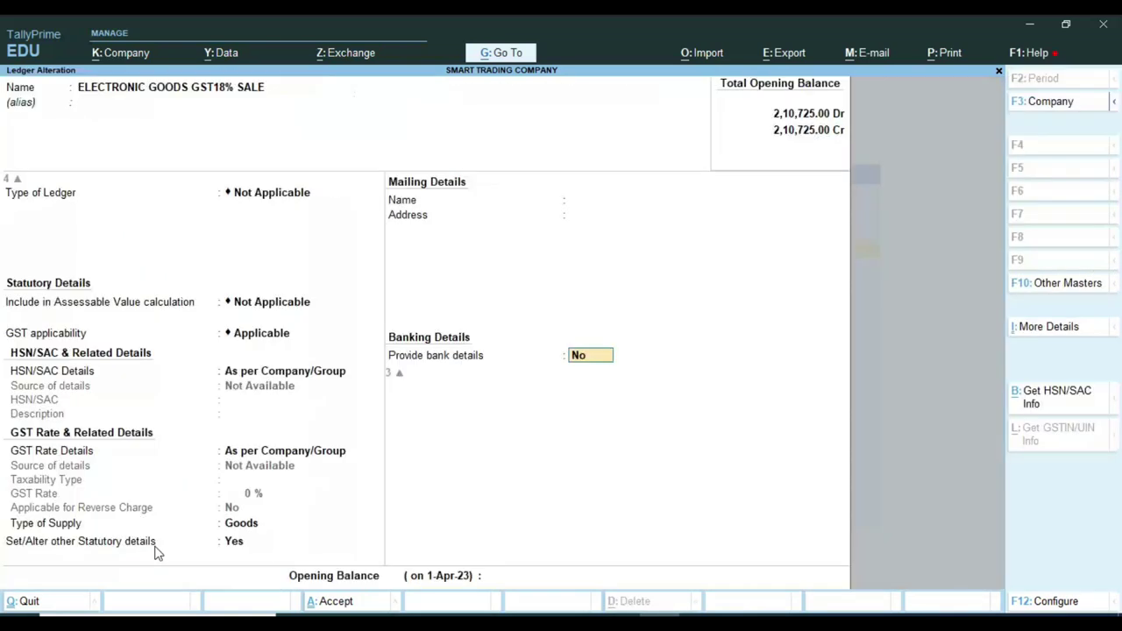
pyautogui.press('Return')
pyautogui.press('Return')
pyautogui.press('Return')
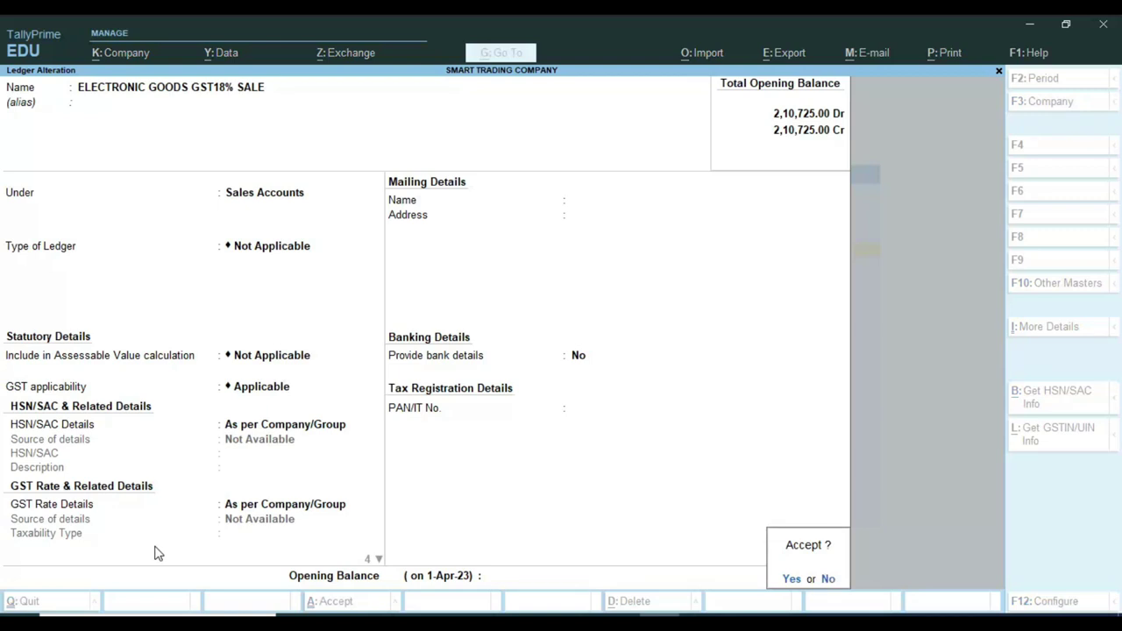
pyautogui.press('Return')
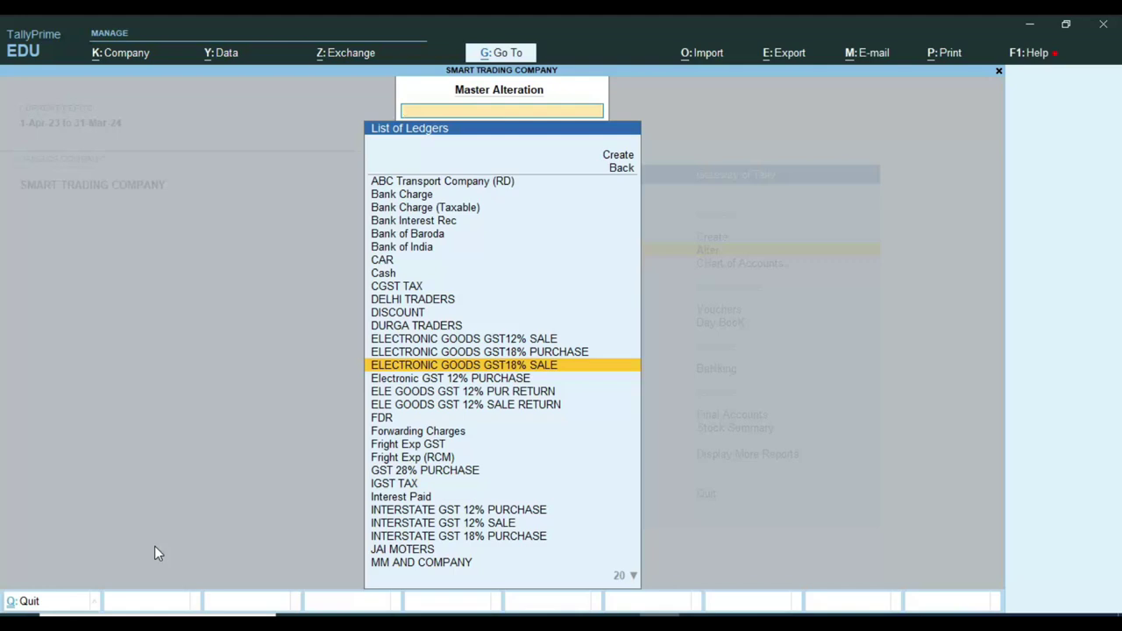
pyautogui.press('Escape')
pyautogui.press('Escape')
pyautogui.press('Up')
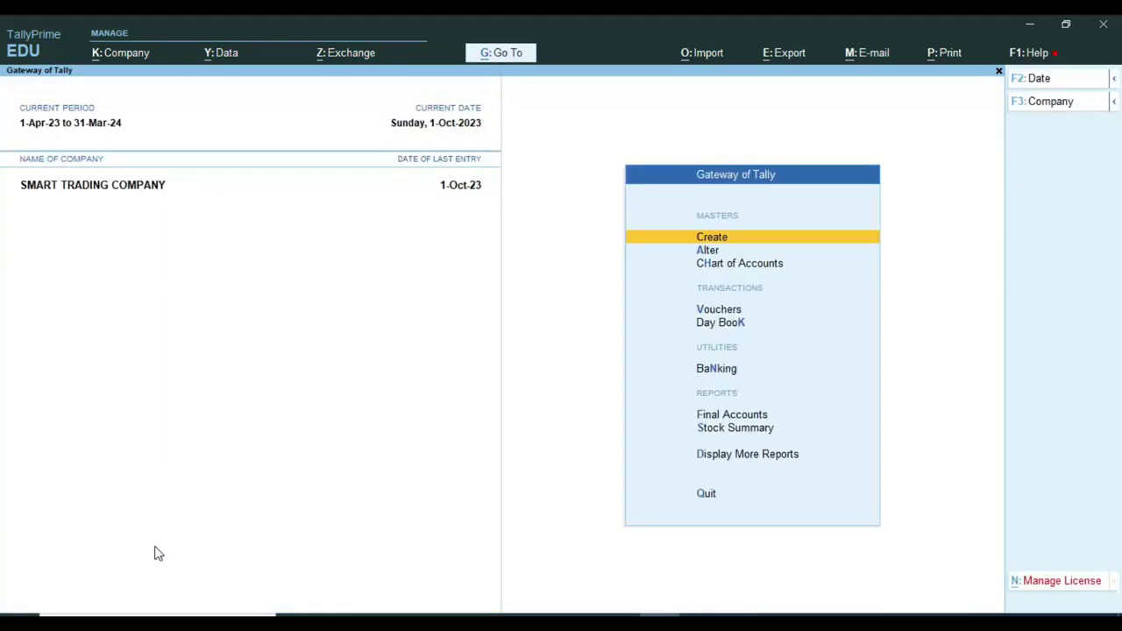
# Begin Sales voucher 1141 on 1-Oct-23 for MM AND COMPANY, accepting dispatch and party details.
pyautogui.press('v')
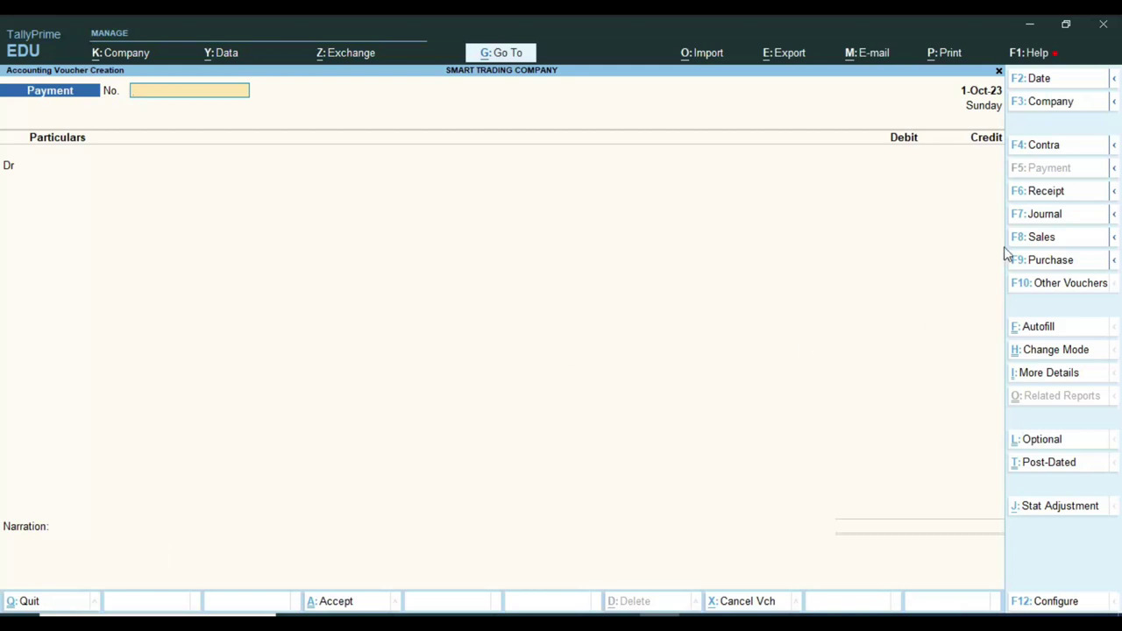
pyautogui.click(1033, 249)
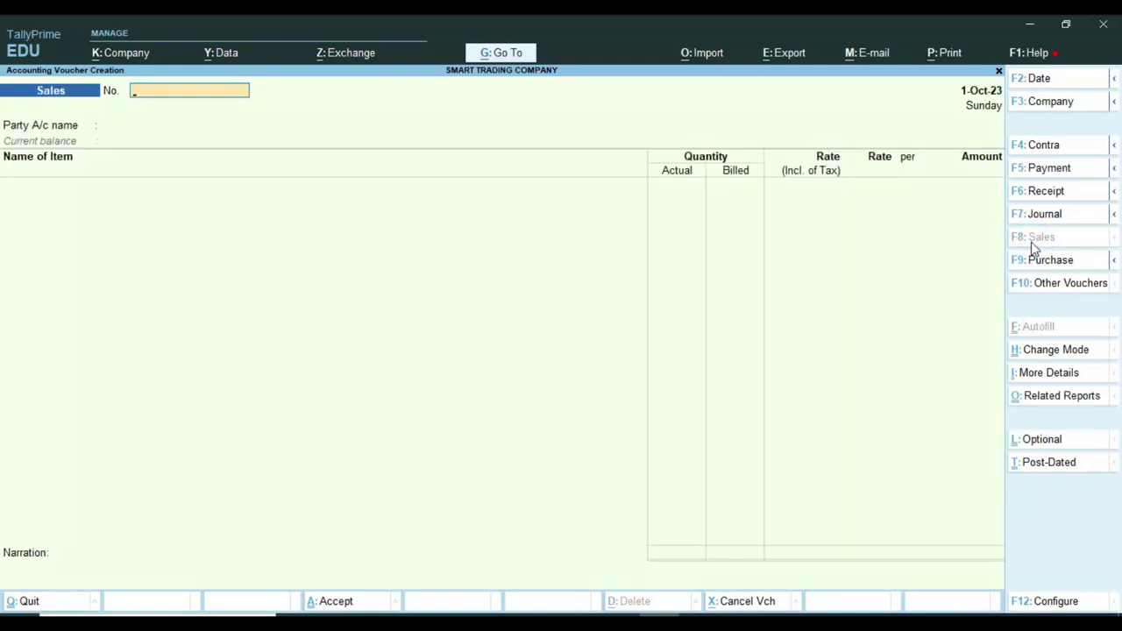
pyautogui.write('1141')
pyautogui.press('Return')
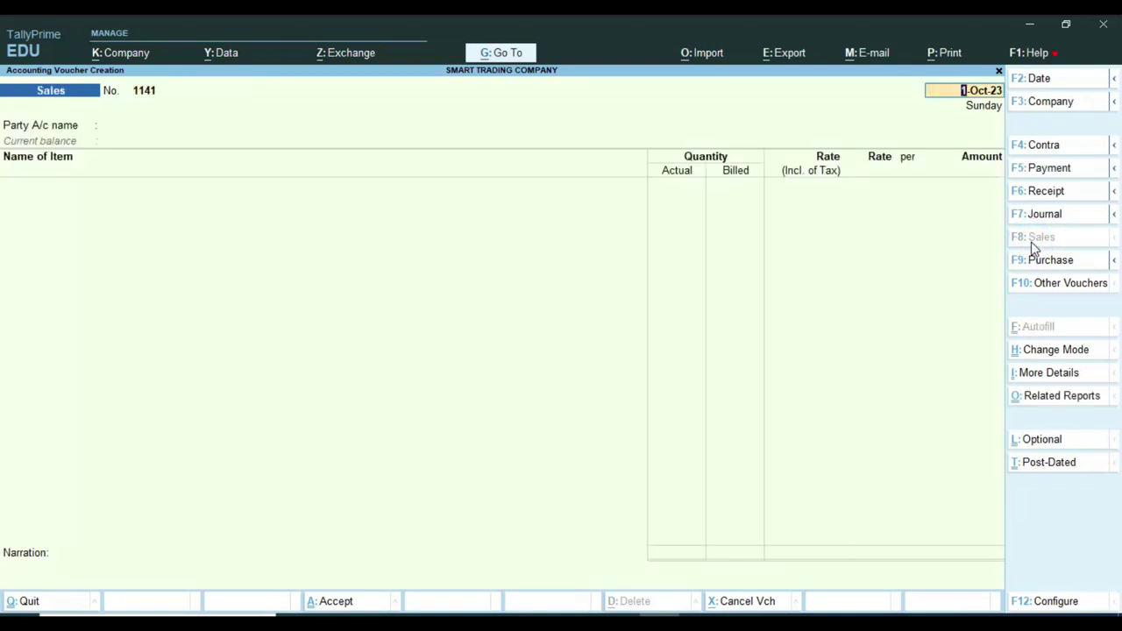
pyautogui.press('Return')
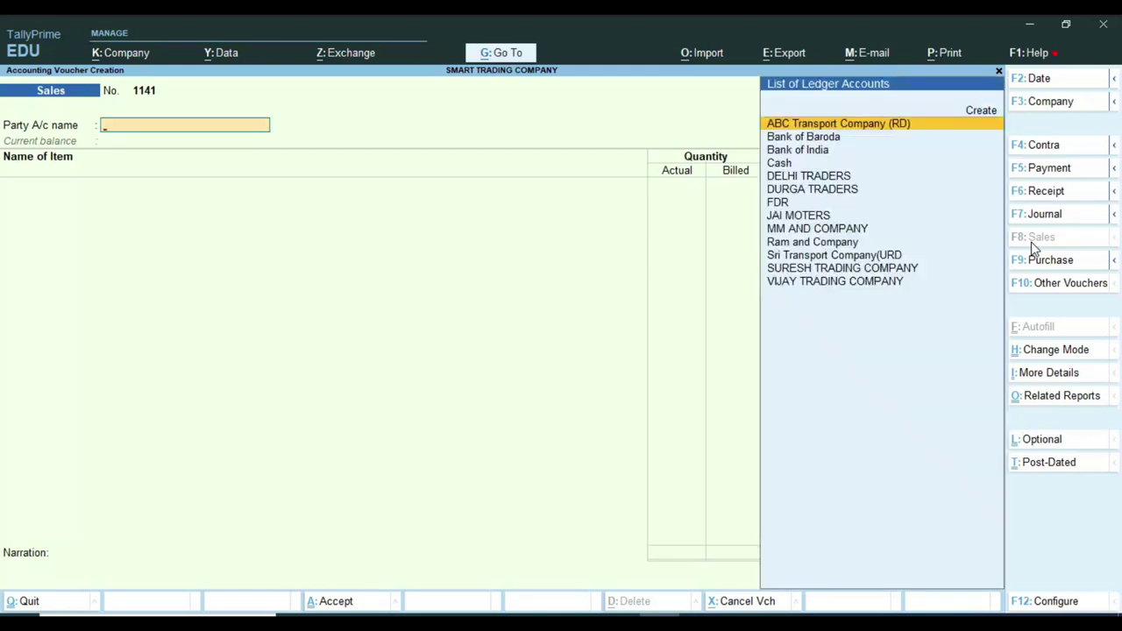
pyautogui.write('MM')
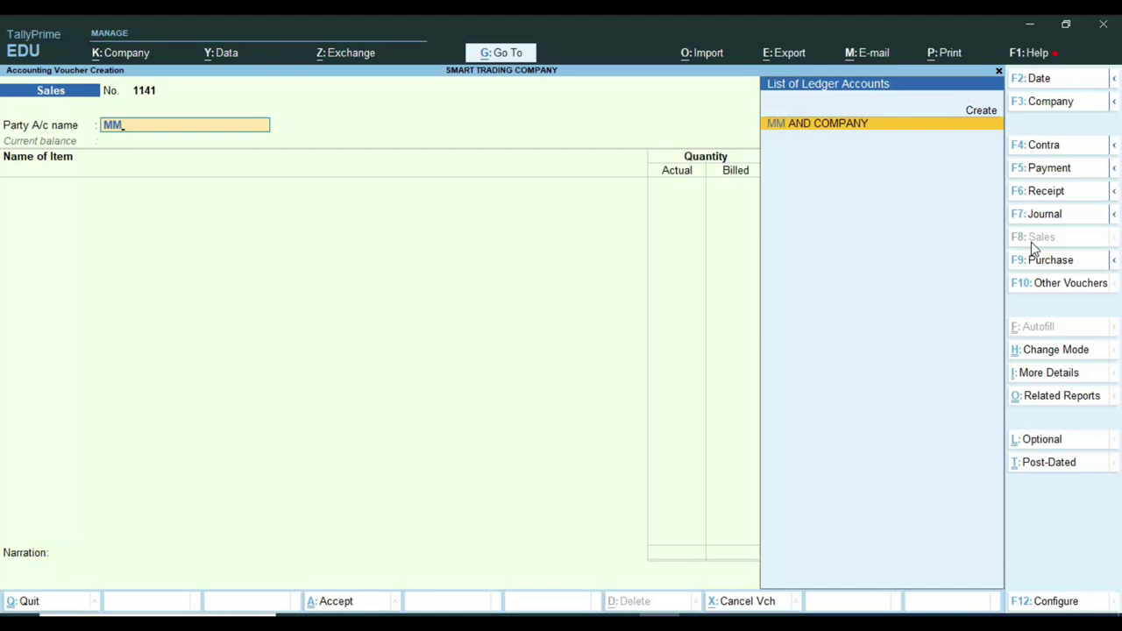
pyautogui.press('Return')
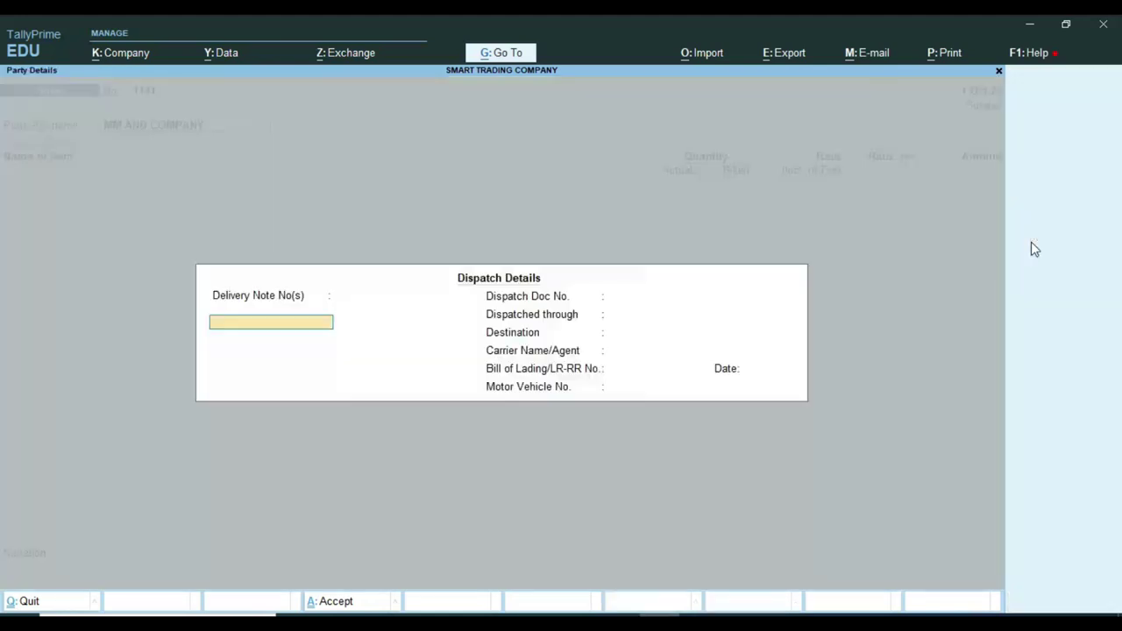
pyautogui.press('Return')
pyautogui.hotkey('ctrl', 'a')
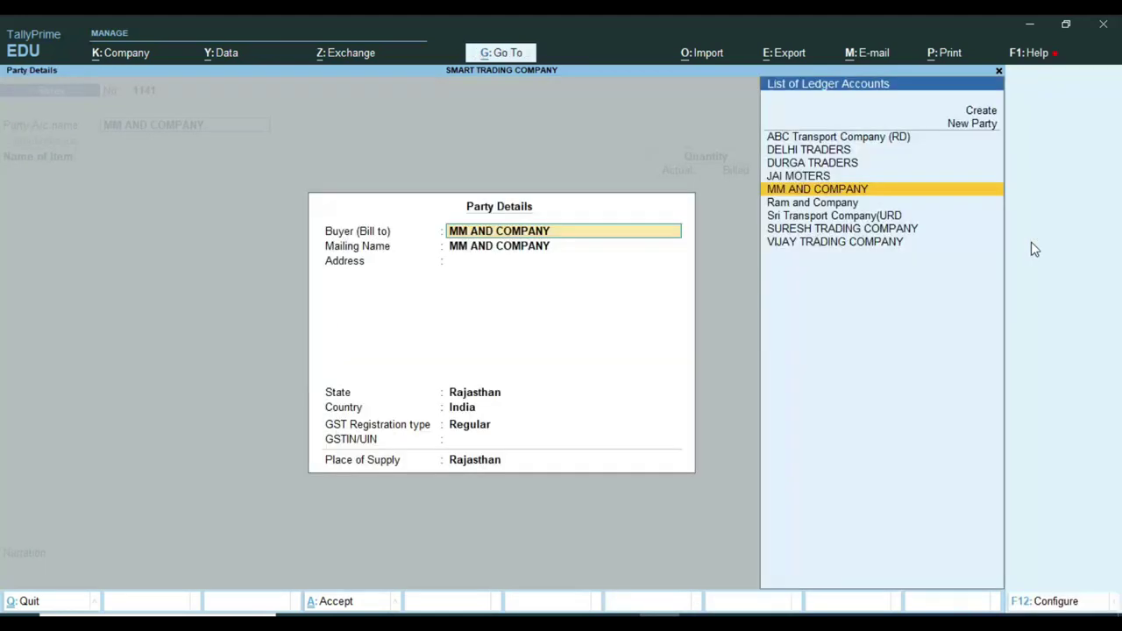
pyautogui.hotkey('ctrl', 'a')
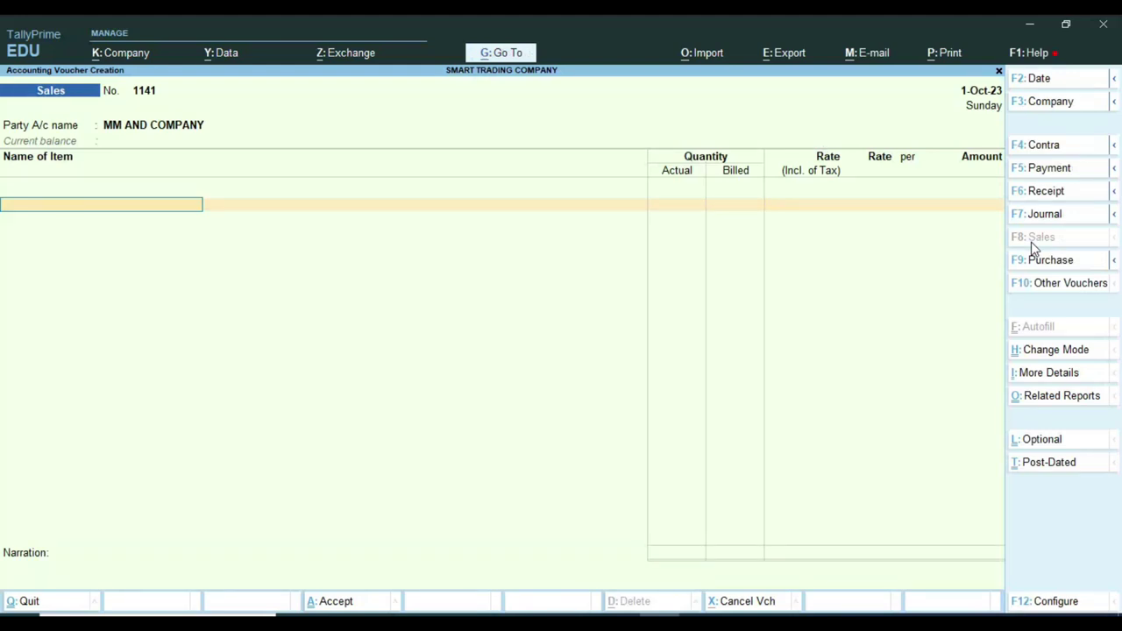
# Add SYSKA LED BLUB 25W, 1 PCS, at a tax-inclusive rate of 40,00,000.00.
pyautogui.write('M')
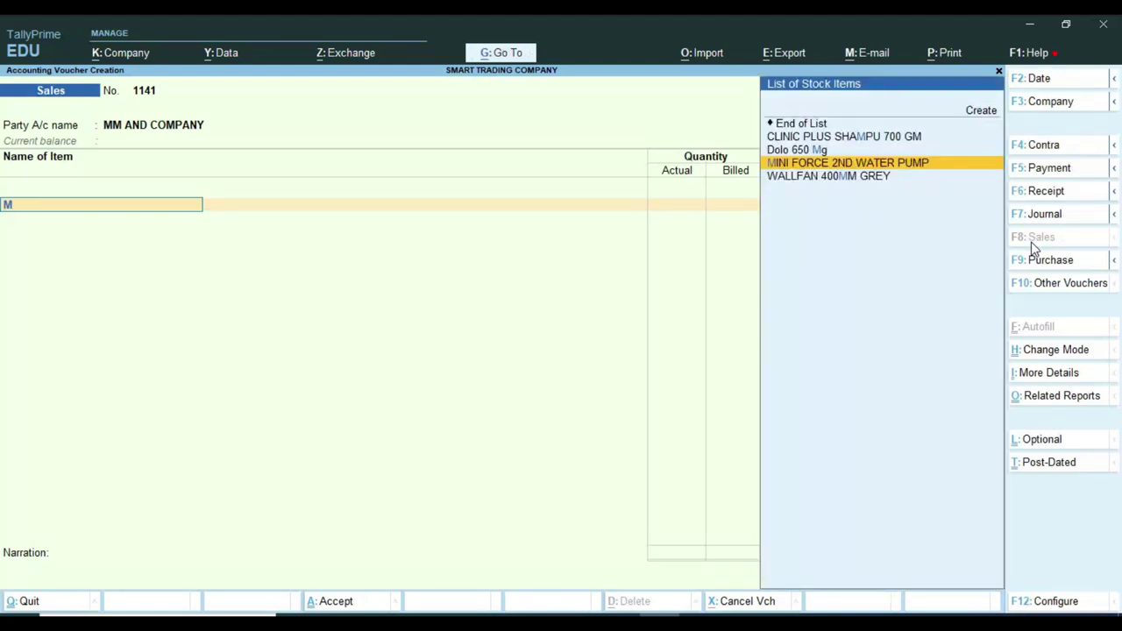
pyautogui.press('BackSpace')
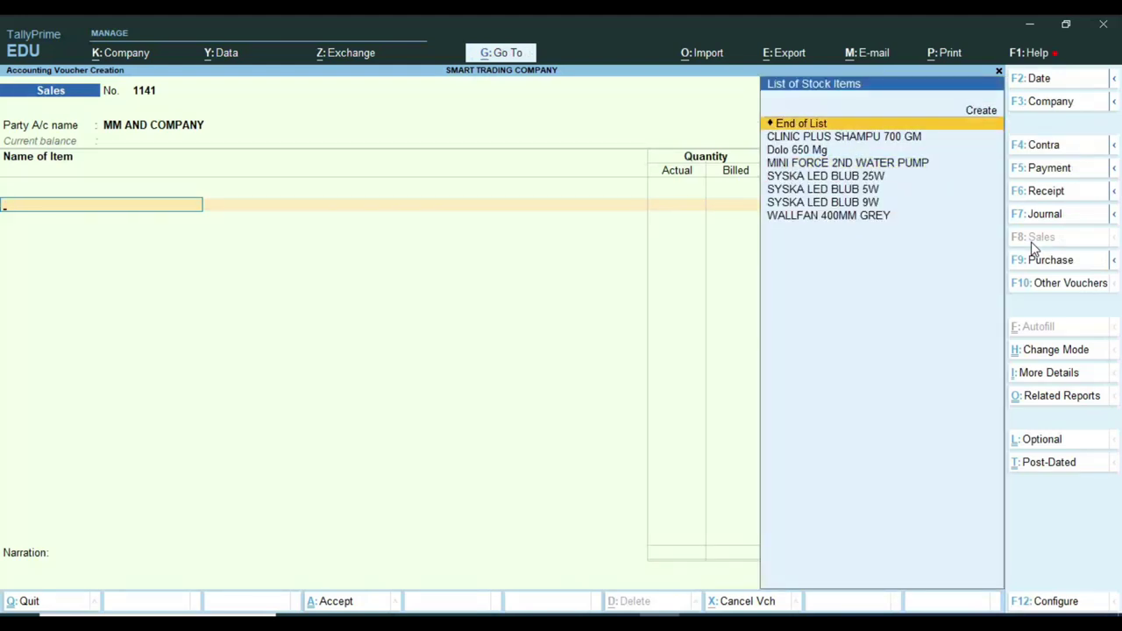
pyautogui.press('Down')
pyautogui.press('Down')
pyautogui.press('Down')
pyautogui.press('Down')
pyautogui.press('Return')
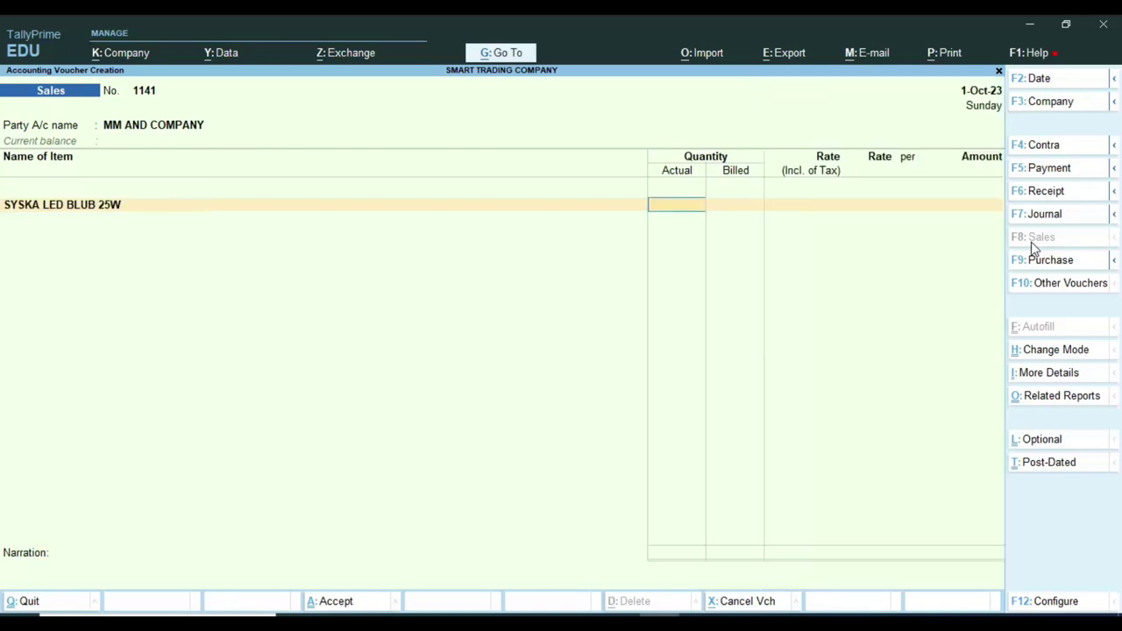
pyautogui.write('1')
pyautogui.press('Return')
pyautogui.press('Return')
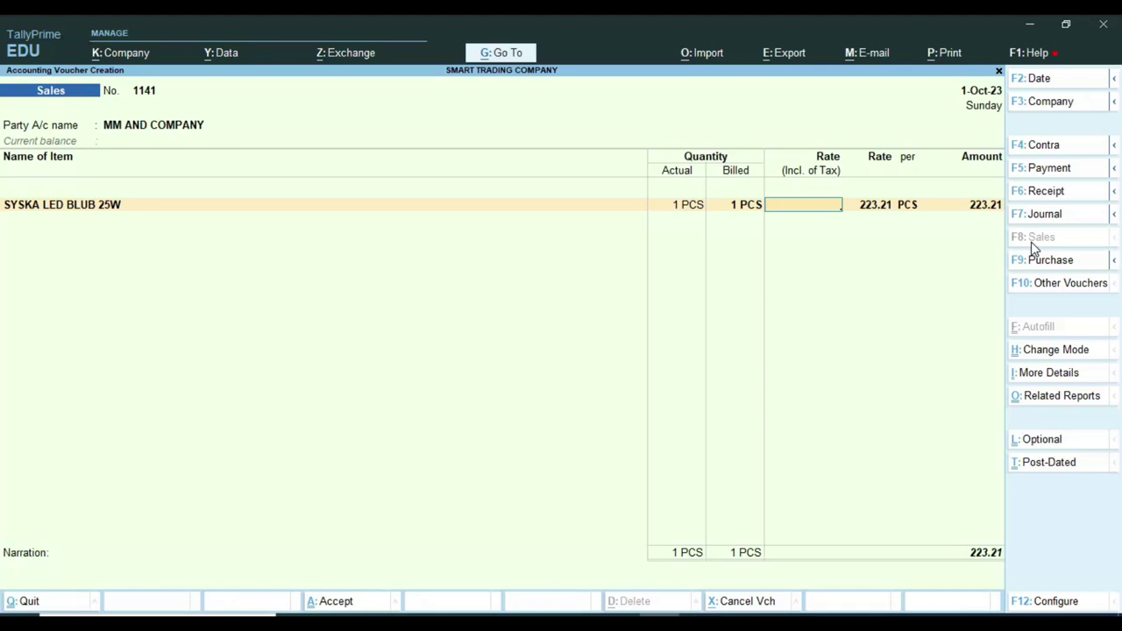
pyautogui.write('4000000')
pyautogui.press('Return')
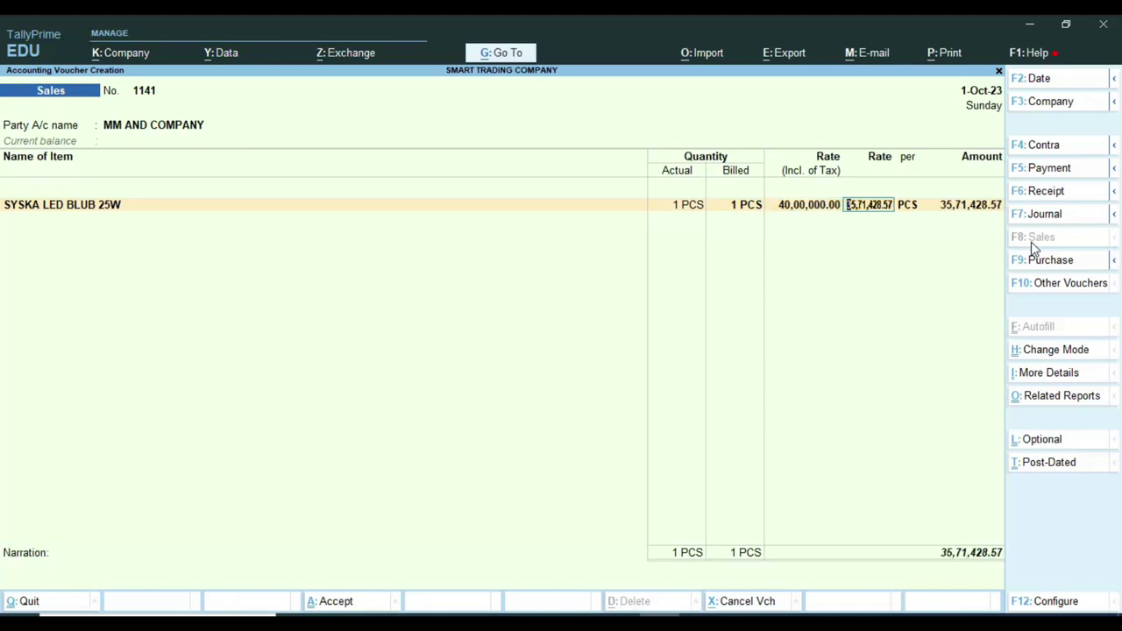
# Accept the sales ledger allocation, SALE OF GOODS 206C TCS allocation, and GST rate details.
pyautogui.press('Return')
pyautogui.press('Return')
pyautogui.press('Return')
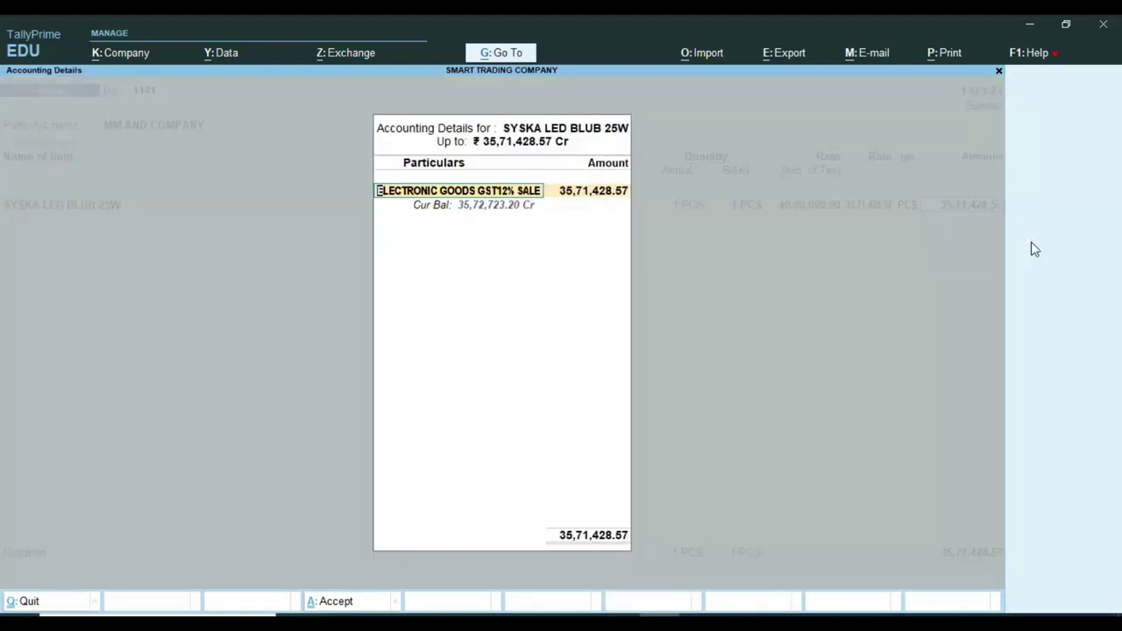
pyautogui.press('Return')
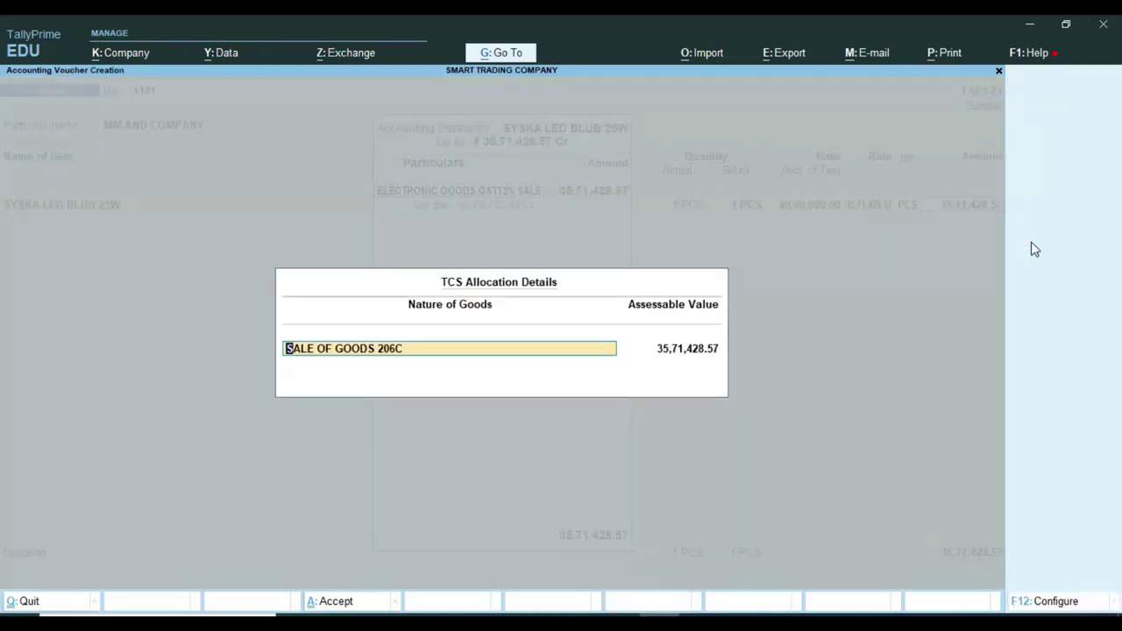
pyautogui.press('Return')
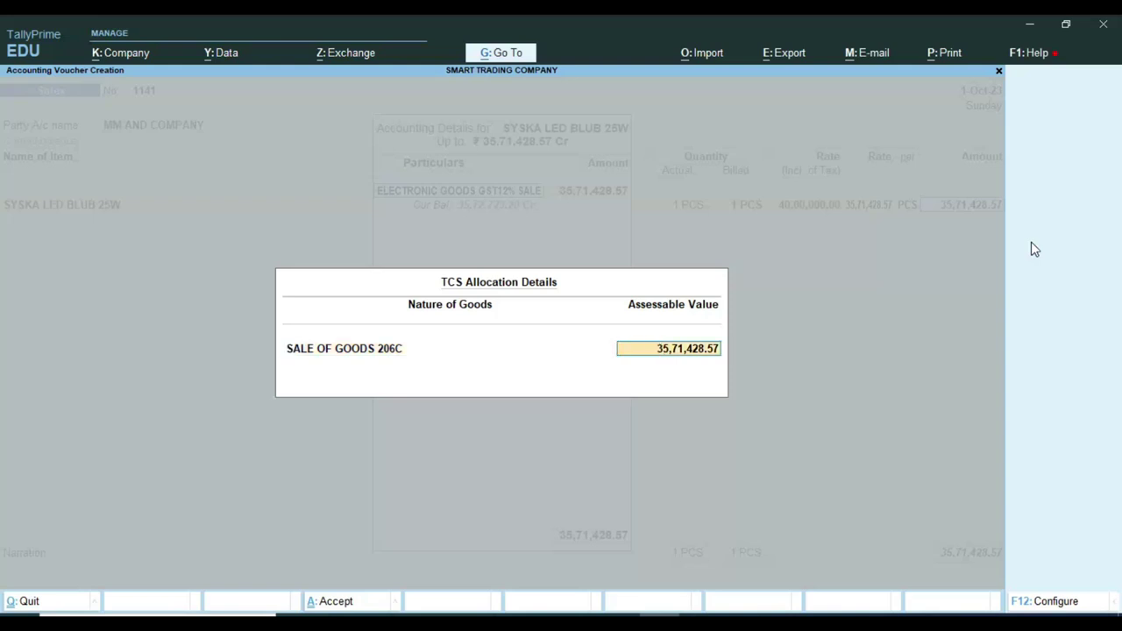
pyautogui.press('Return')
pyautogui.press('Return')
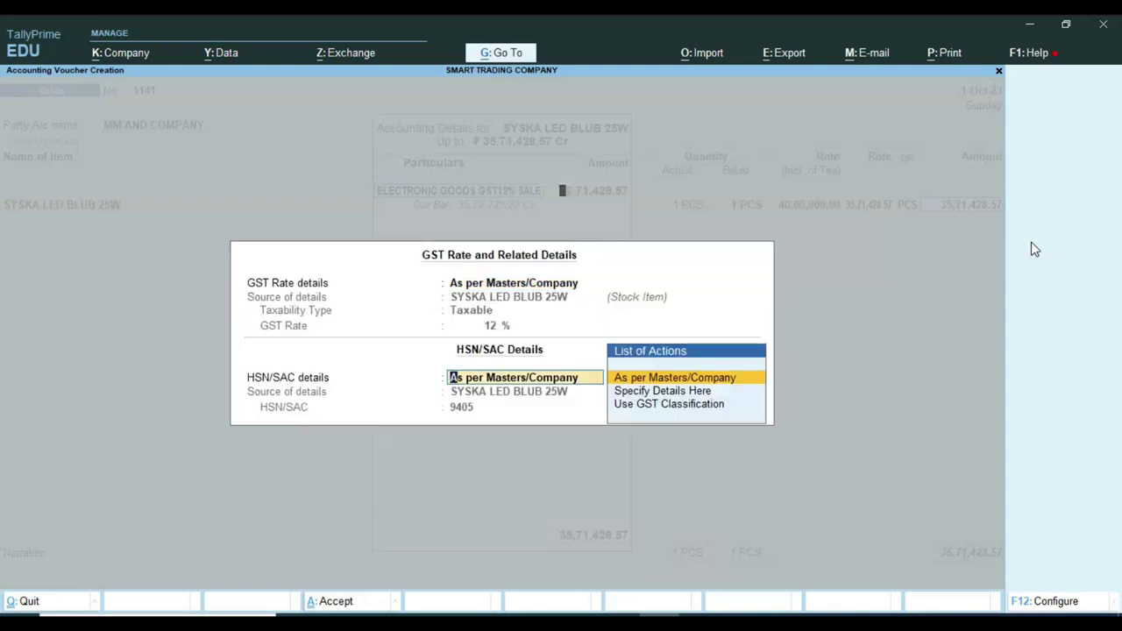
pyautogui.press('Return')
# Add CGST TAX and SGST TAX lines of 2,14,285.71 each, then a TCS ON SALE ledger line.
pyautogui.press('Return')
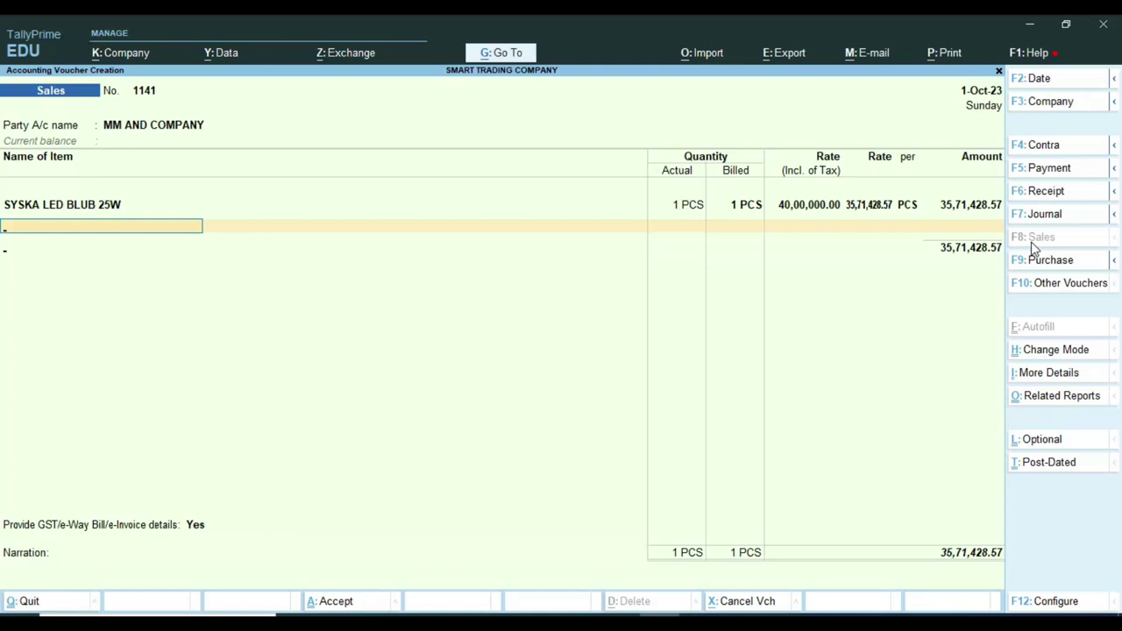
pyautogui.press('Return')
pyautogui.write('cg')
pyautogui.press('Return')
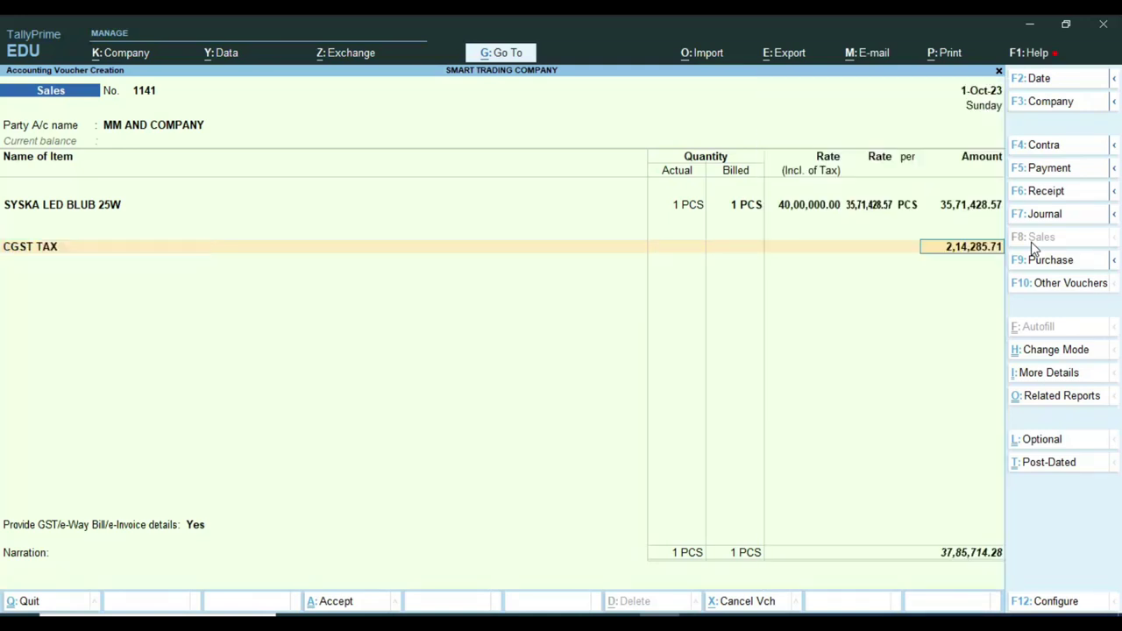
pyautogui.press('Return')
pyautogui.press('Return')
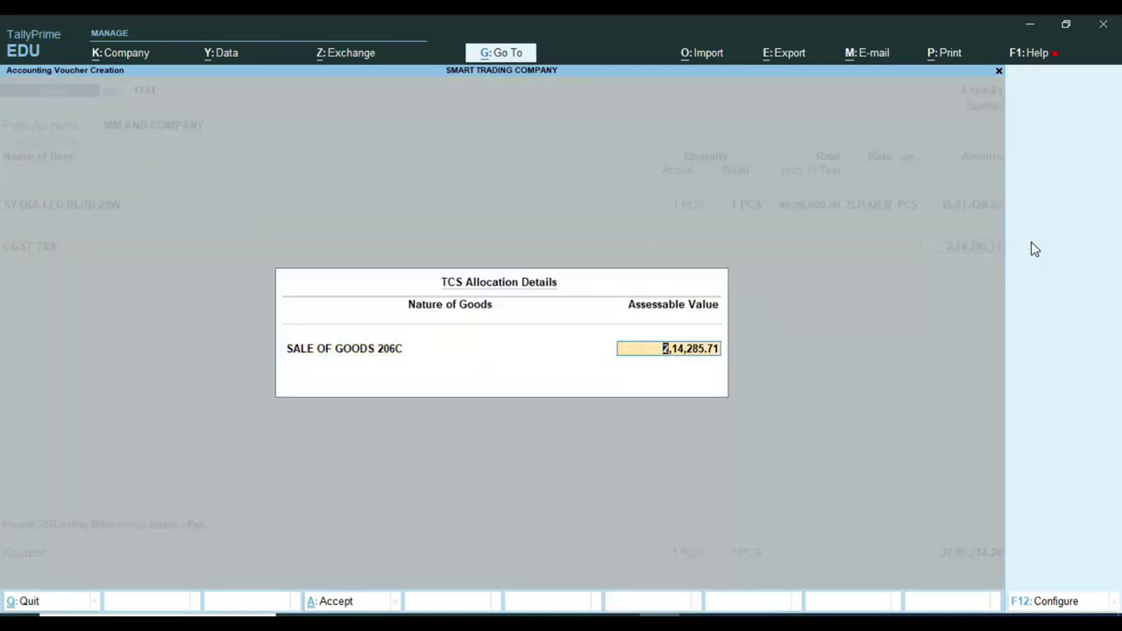
pyautogui.press('Return')
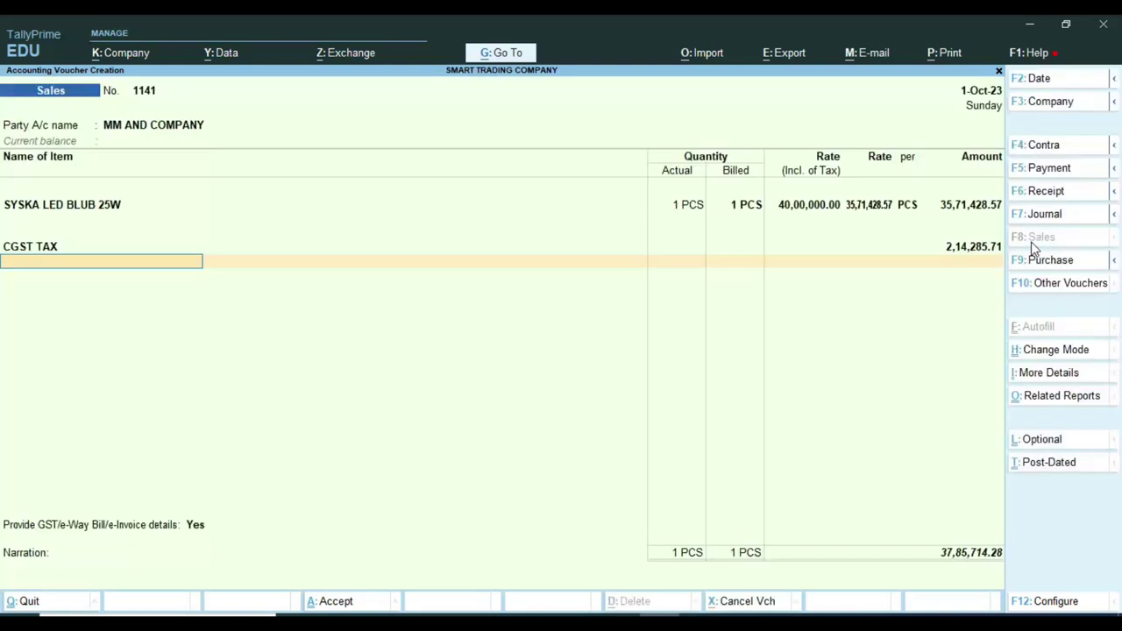
pyautogui.write('sg')
pyautogui.press('Return')
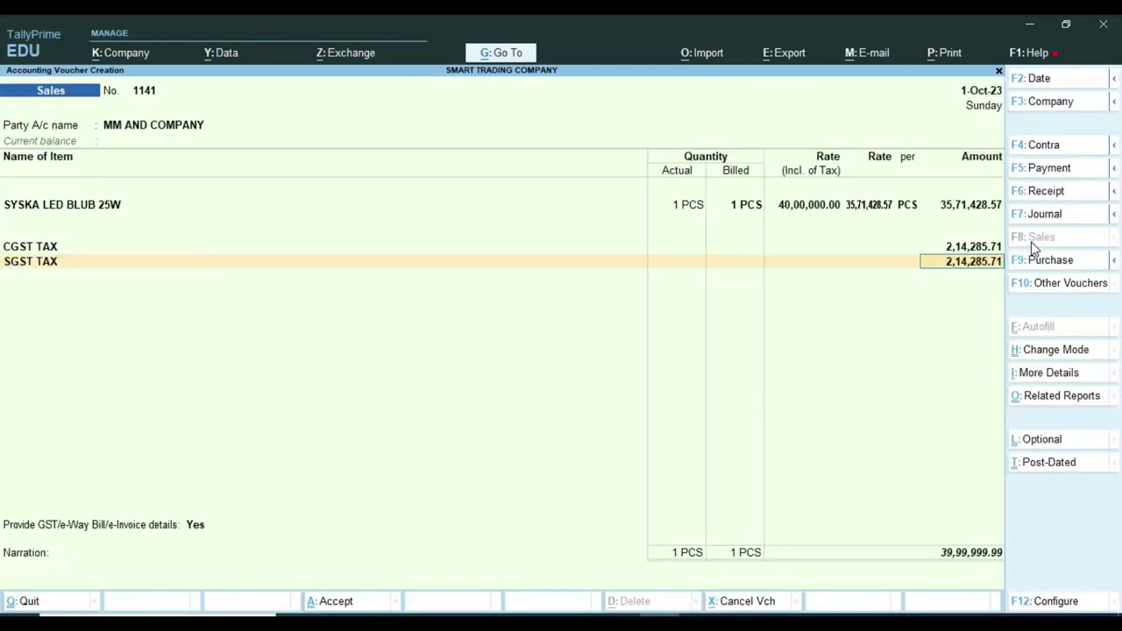
pyautogui.press('Return')
pyautogui.press('Return')
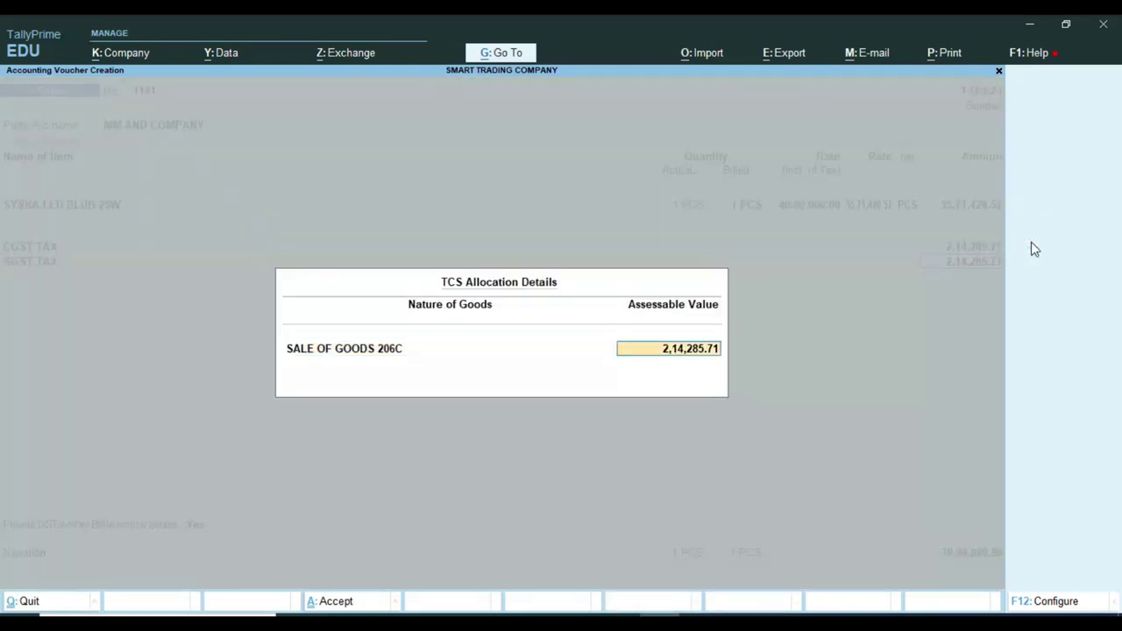
pyautogui.press('Return')
pyautogui.write('TC')
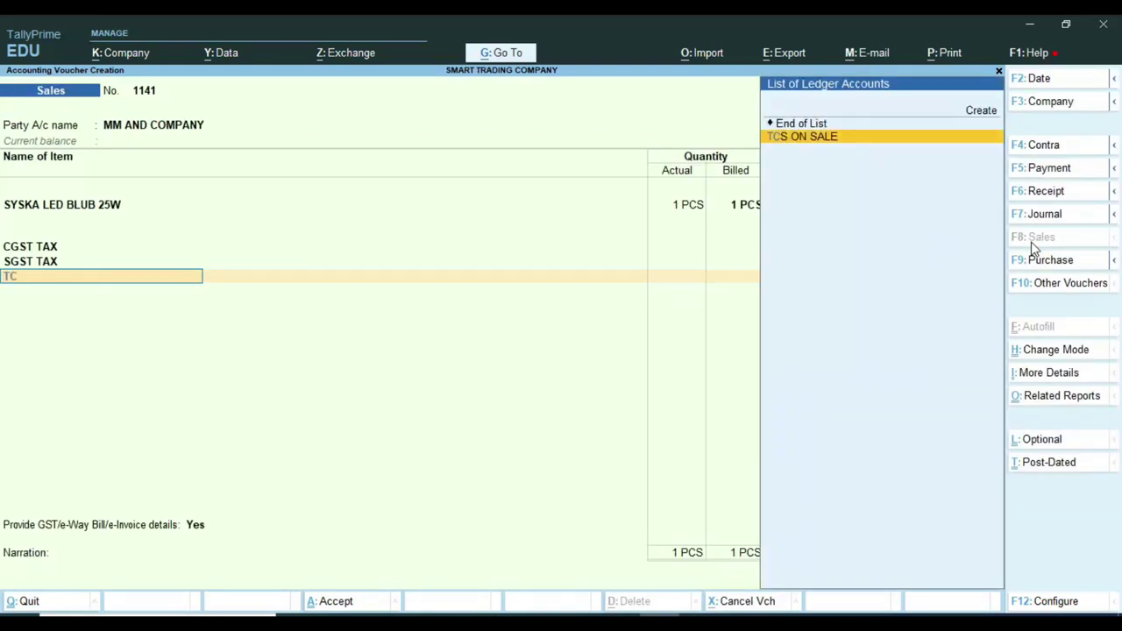
pyautogui.press('Return')
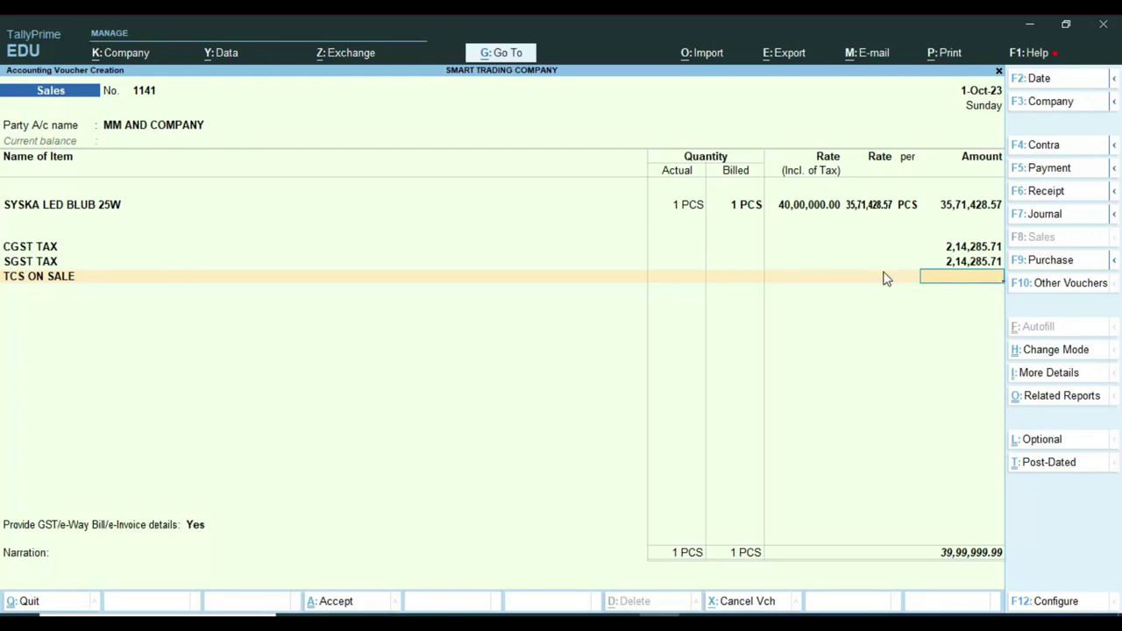
# Remove the TCS ON SALE line and answer No to the GST details prompt.
pyautogui.press('BackSpace')
pyautogui.press('Up')
pyautogui.press('Up')
pyautogui.press('Up')
pyautogui.press('Up')
pyautogui.press('Up')
pyautogui.press('Up')
pyautogui.press('Up')
pyautogui.press('Up')
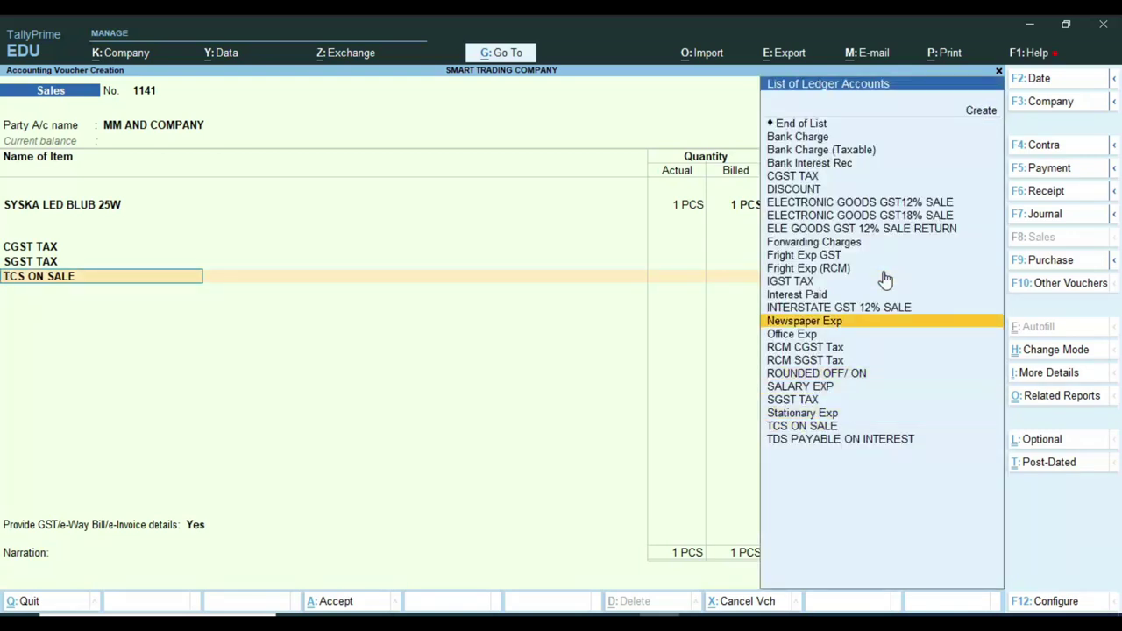
pyautogui.press('Up')
pyautogui.press('Up')
pyautogui.press('Up')
pyautogui.press('Up')
pyautogui.press('Up')
pyautogui.press('Up')
pyautogui.press('Up')
pyautogui.press('Up')
pyautogui.press('Up')
pyautogui.press('Up')
pyautogui.press('Up')
pyautogui.press('Up')
pyautogui.press('Up')
pyautogui.press('Up')
pyautogui.press('Up')
pyautogui.press('Return')
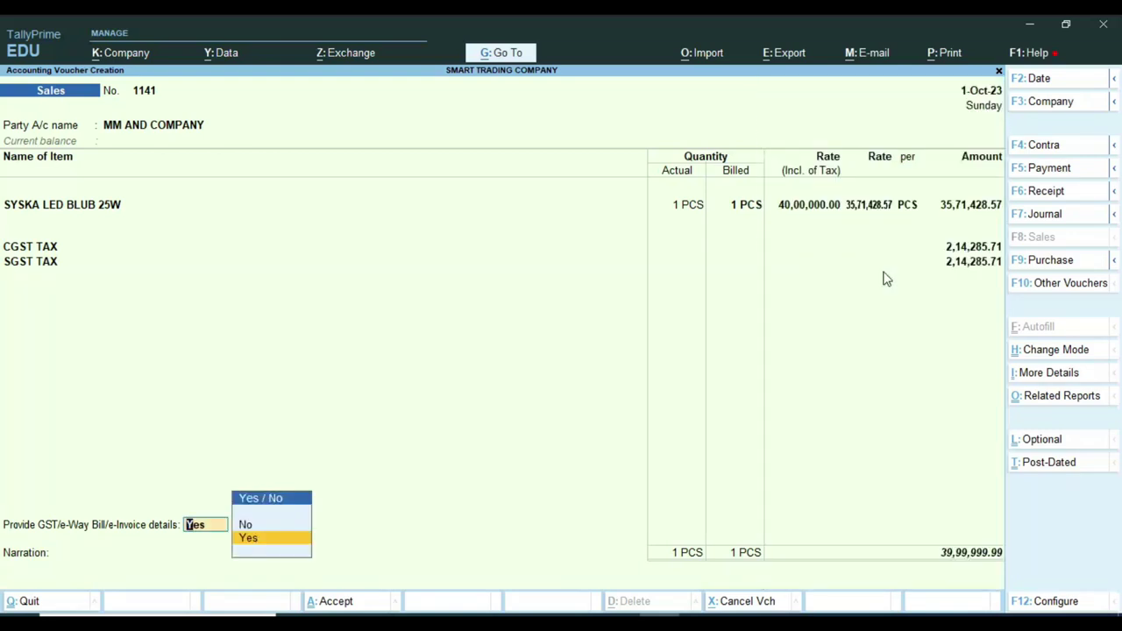
pyautogui.press('n')
pyautogui.press('Return')
pyautogui.press('ctrl')
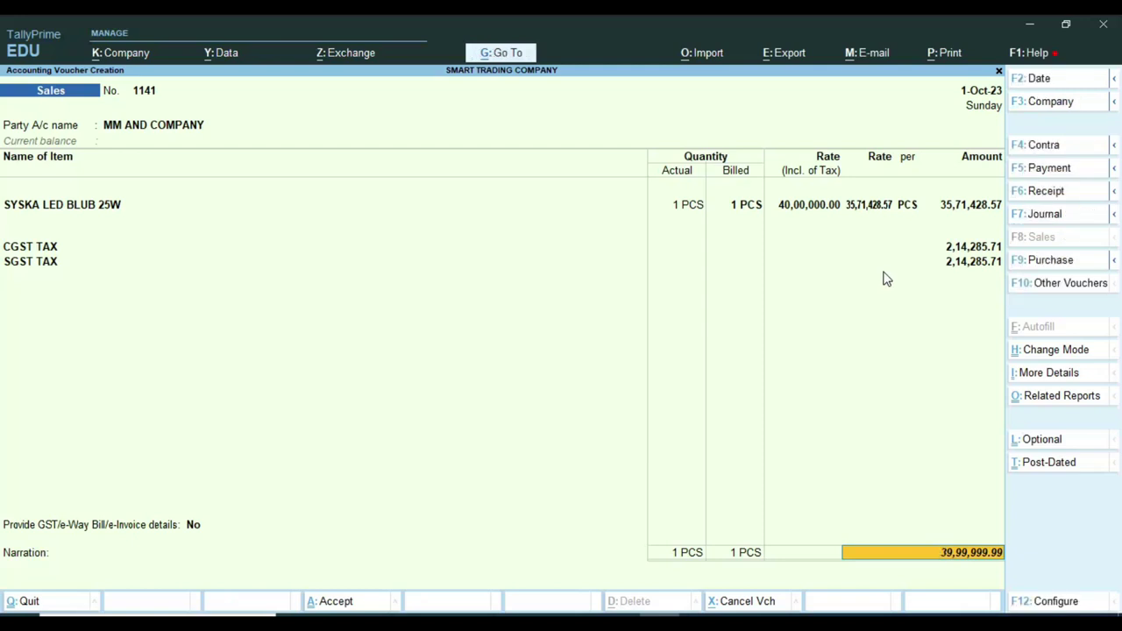
# Add a ROUNDED OFF/ ON line of 0.01 bringing the total to 40,00,000.00, and save.
pyautogui.press('BackSpace')
pyautogui.press('BackSpace')
pyautogui.press('Return')
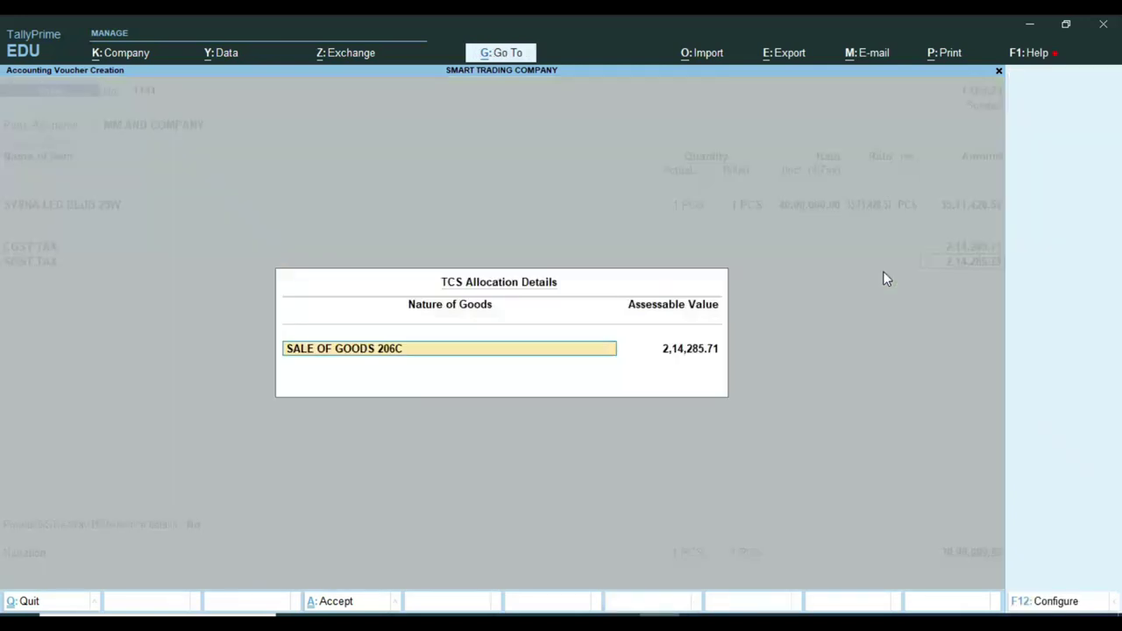
pyautogui.press('Return')
pyautogui.press('Return')
pyautogui.write('R')
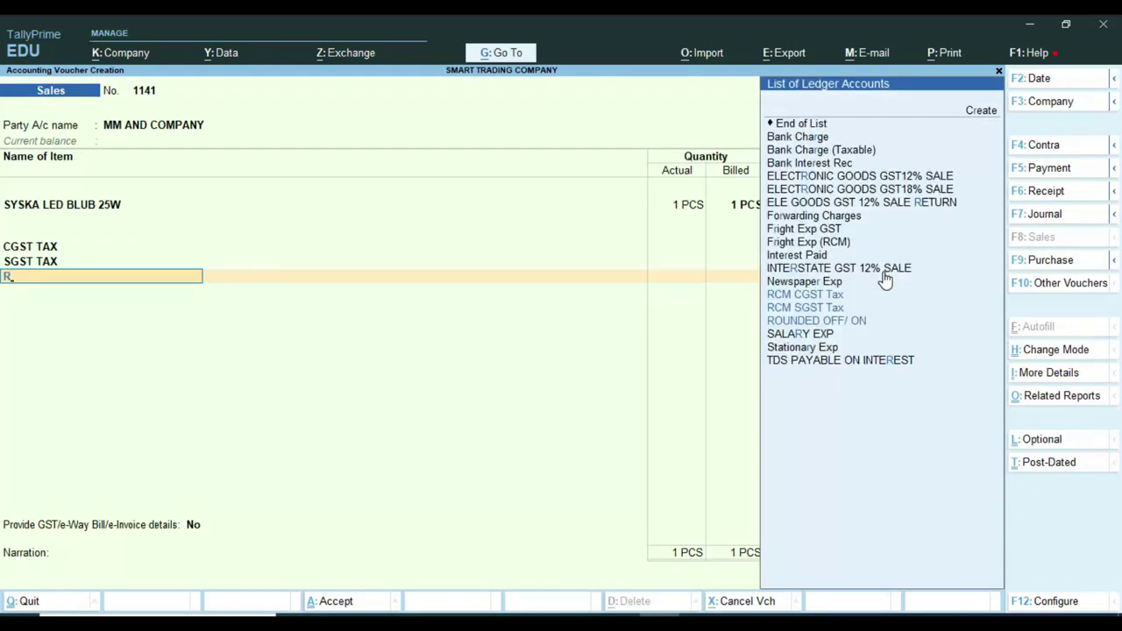
pyautogui.write('o')
pyautogui.press('Return')
pyautogui.press('Return')
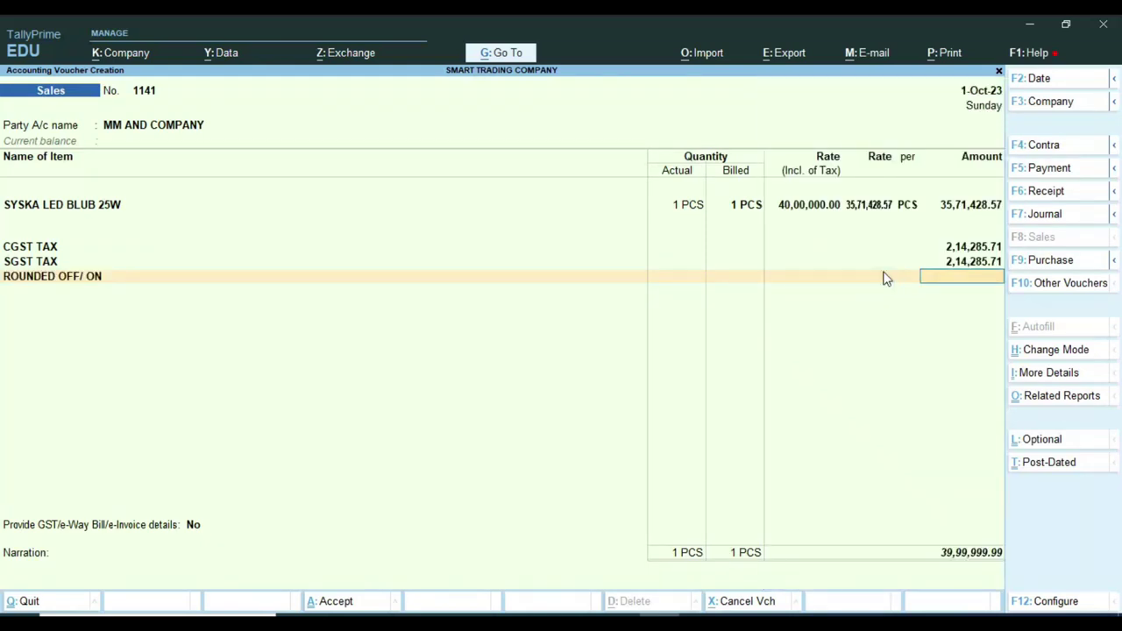
pyautogui.press('Return')
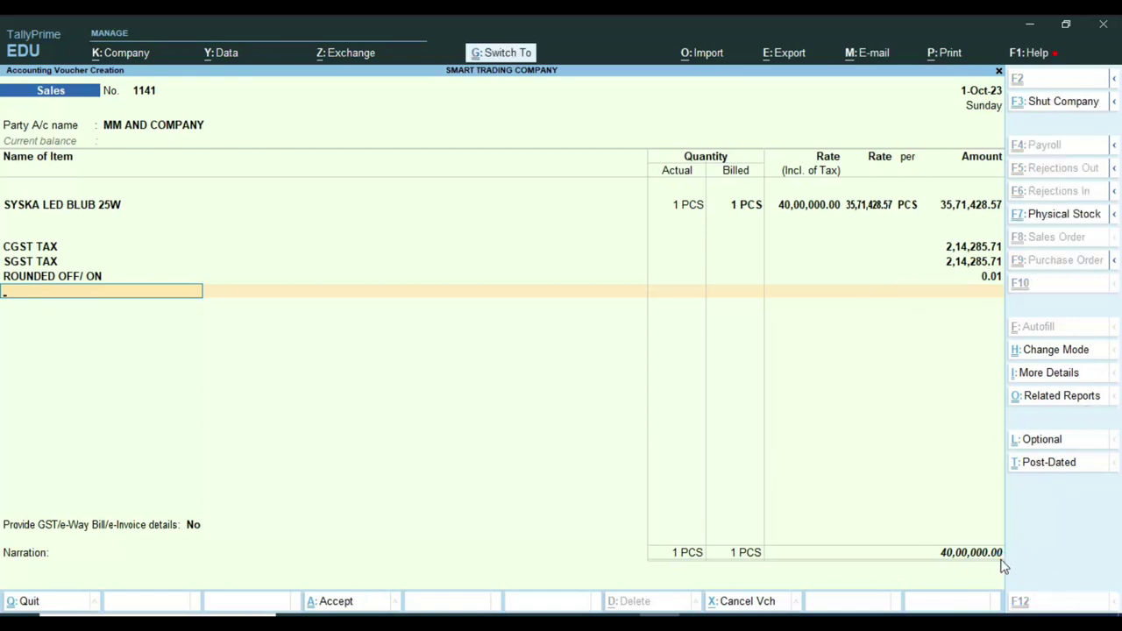
pyautogui.hotkey('ctrl', 'a')
# Confirm saving the previous voucher, then start voucher 65 dated 2-Oct-23 for MM AND COMPANY.
pyautogui.press('n')
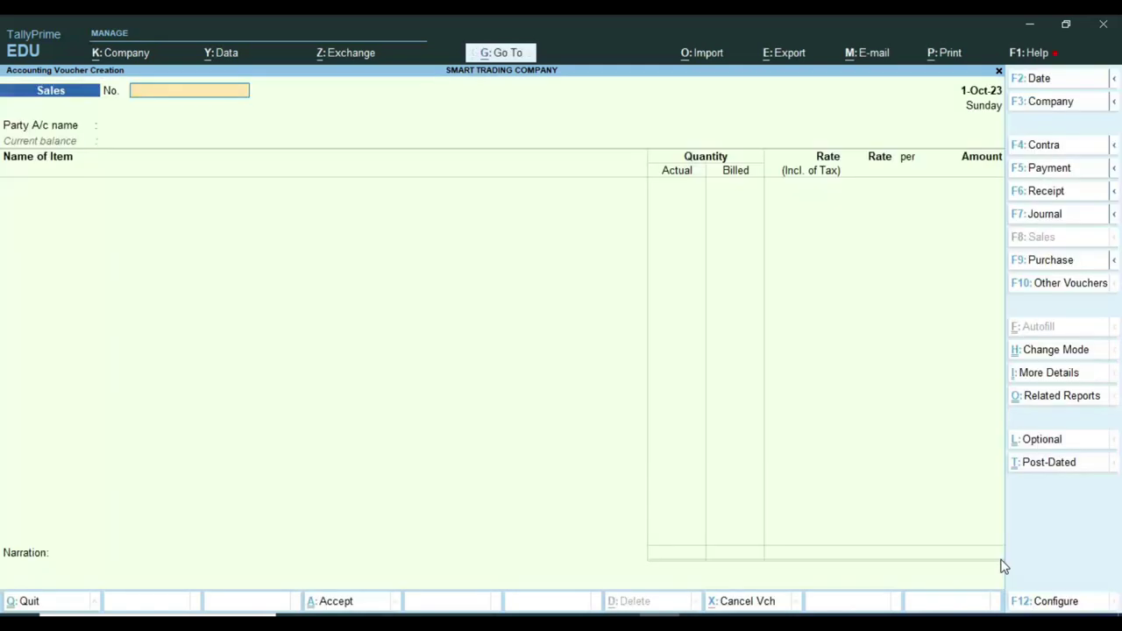
pyautogui.press('F2')
pyautogui.write('2')
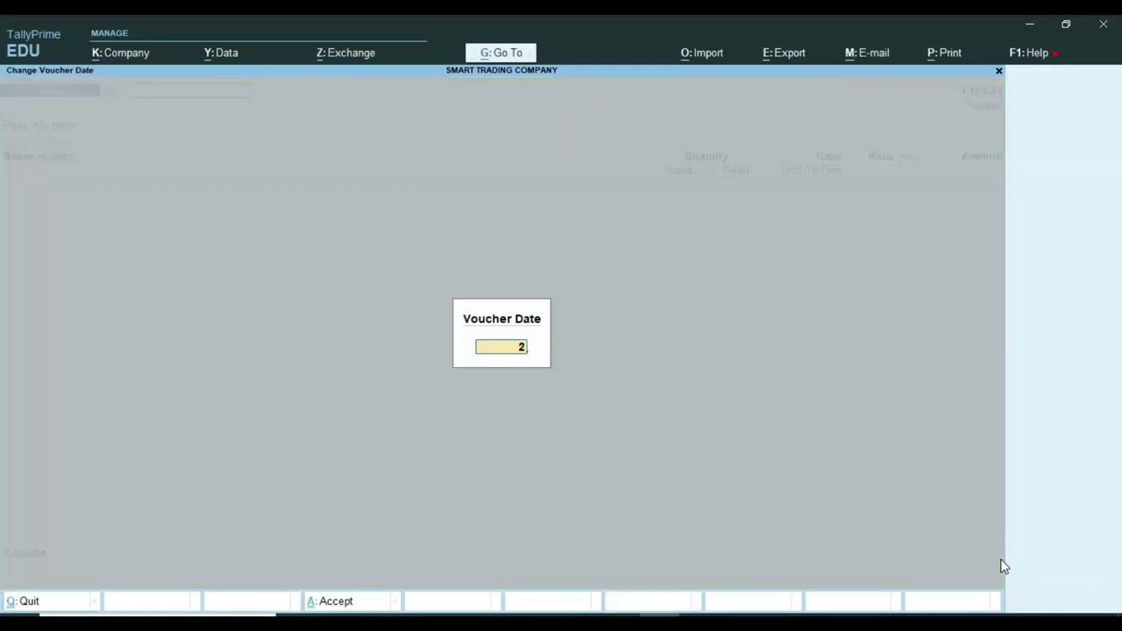
pyautogui.press('Return')
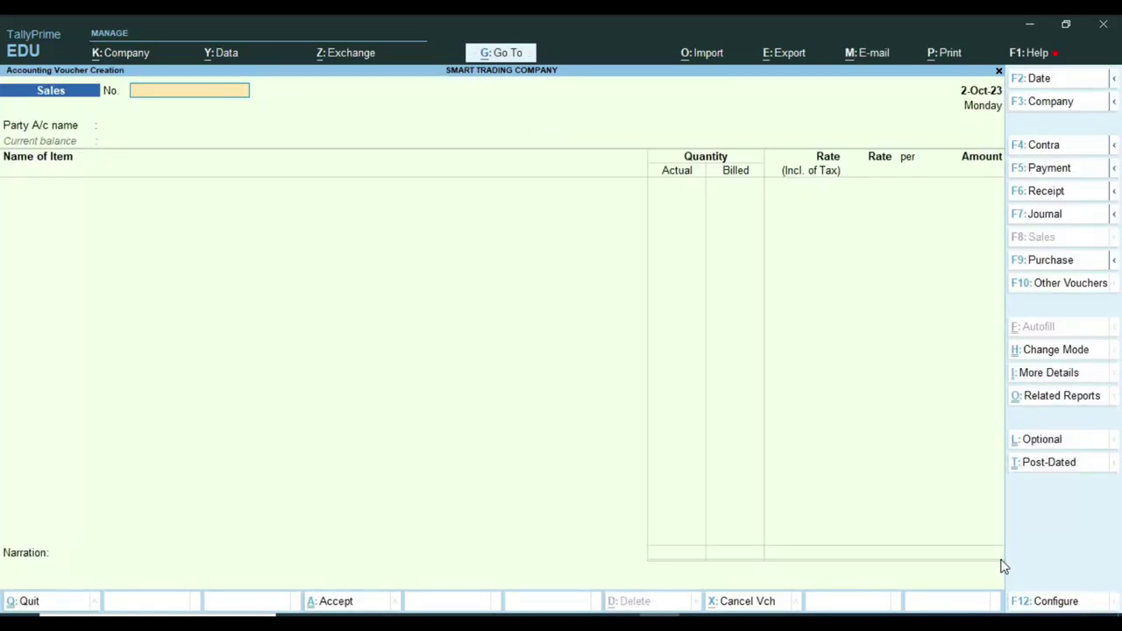
pyautogui.write('65')
pyautogui.press('Return')
pyautogui.press('Return')
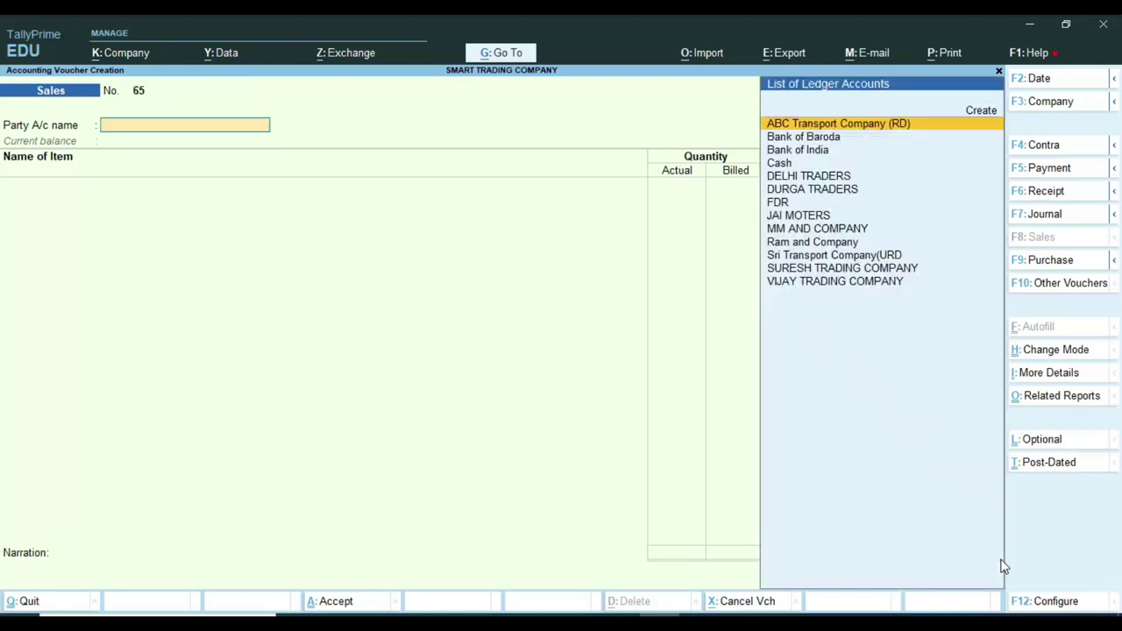
pyautogui.write('MM')
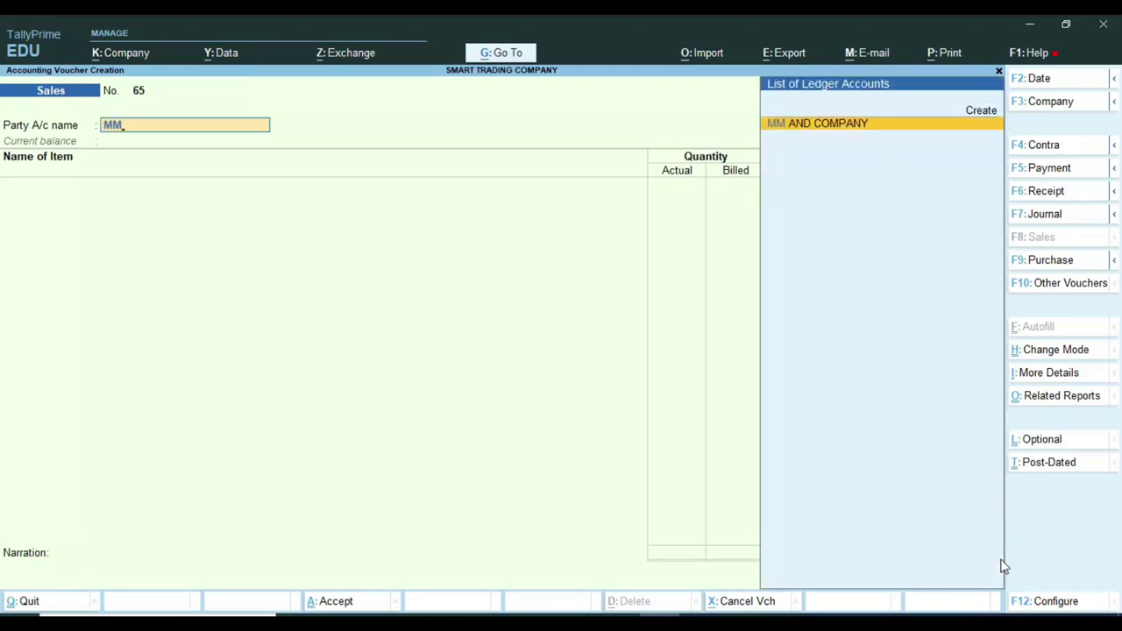
pyautogui.press('Return')
pyautogui.hotkey('ctrl', 'a')
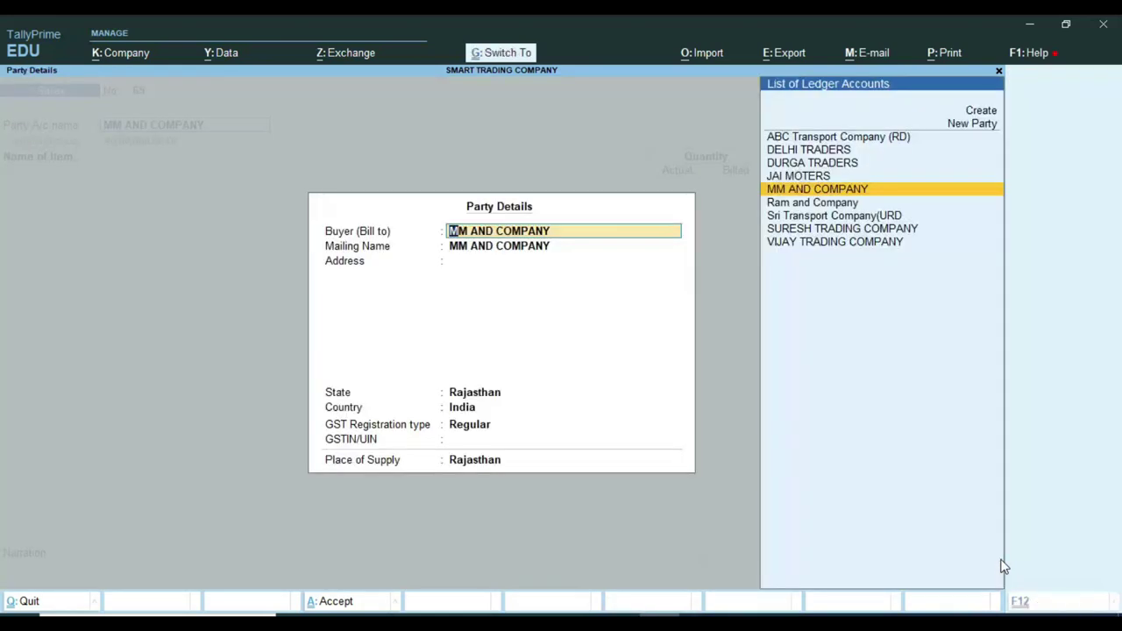
pyautogui.hotkey('ctrl', 'a')
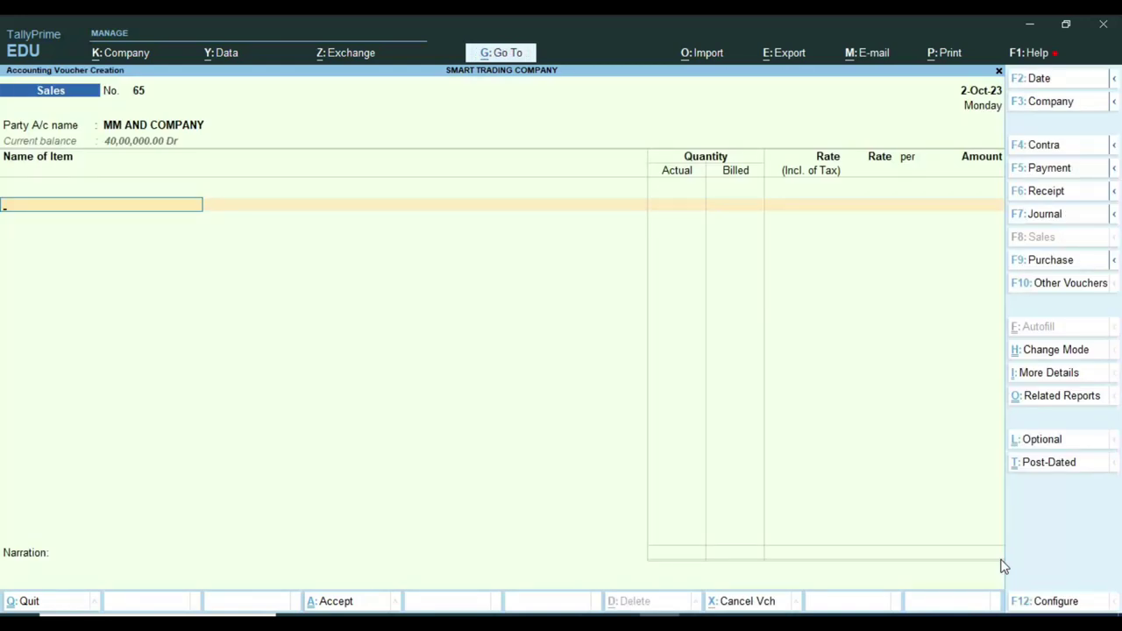
# Add SYSKA LED BLUB 25W, 1 PCS, at a tax-inclusive rate of 15,00,000.00.
pyautogui.write('L')
pyautogui.press('BackSpace')
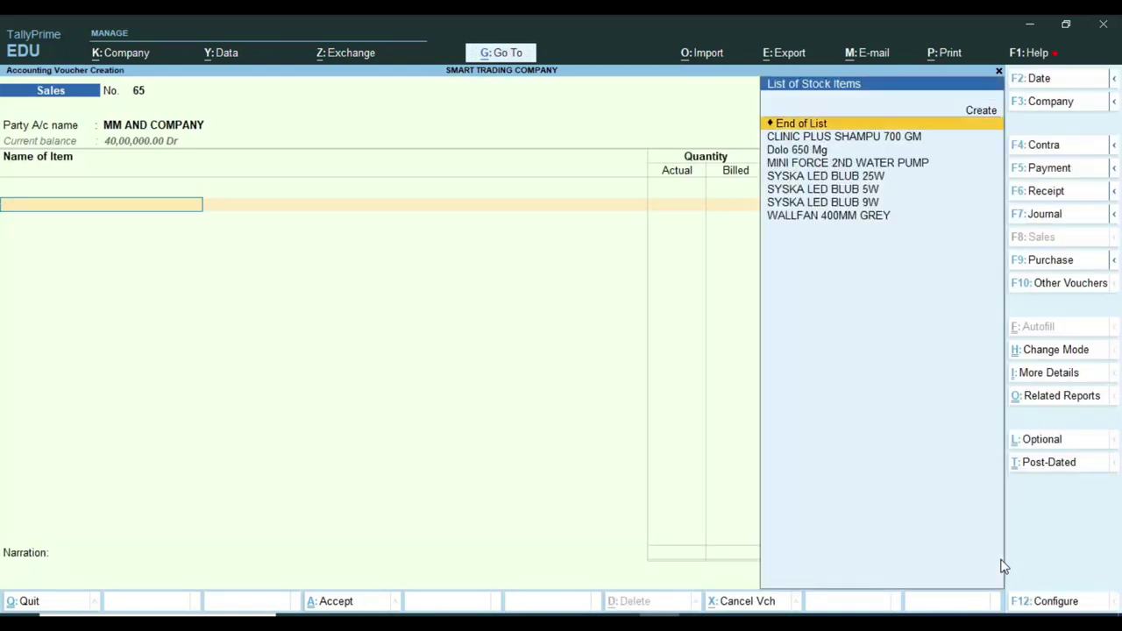
pyautogui.press('Down')
pyautogui.press('Down')
pyautogui.press('Down')
pyautogui.press('Down')
pyautogui.press('Return')
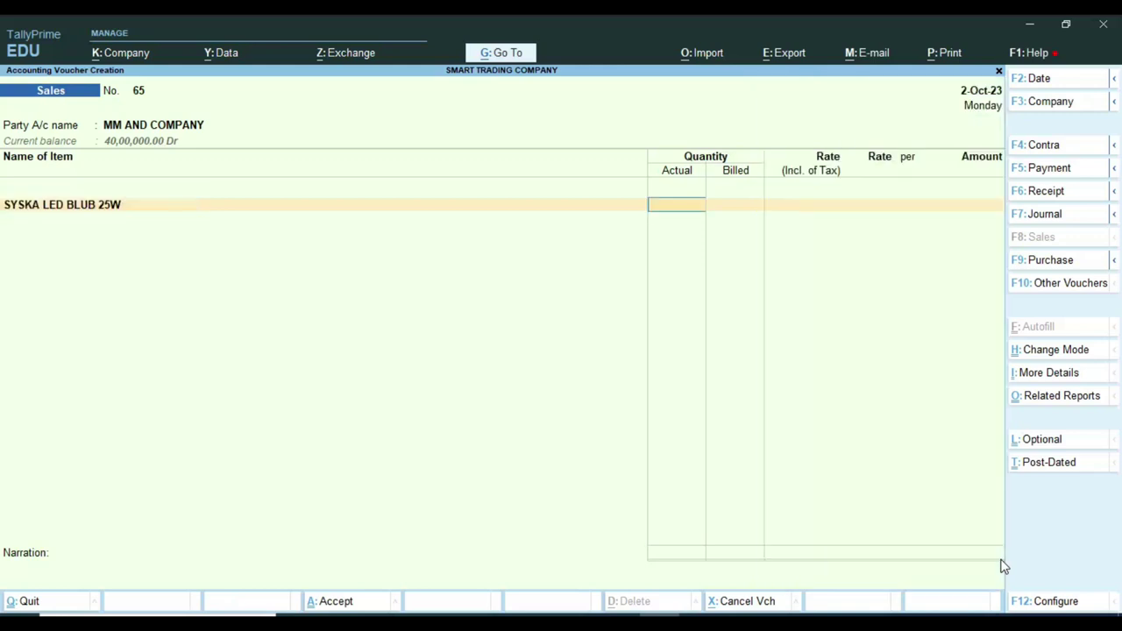
pyautogui.write('1')
pyautogui.press('Return')
pyautogui.press('Return')
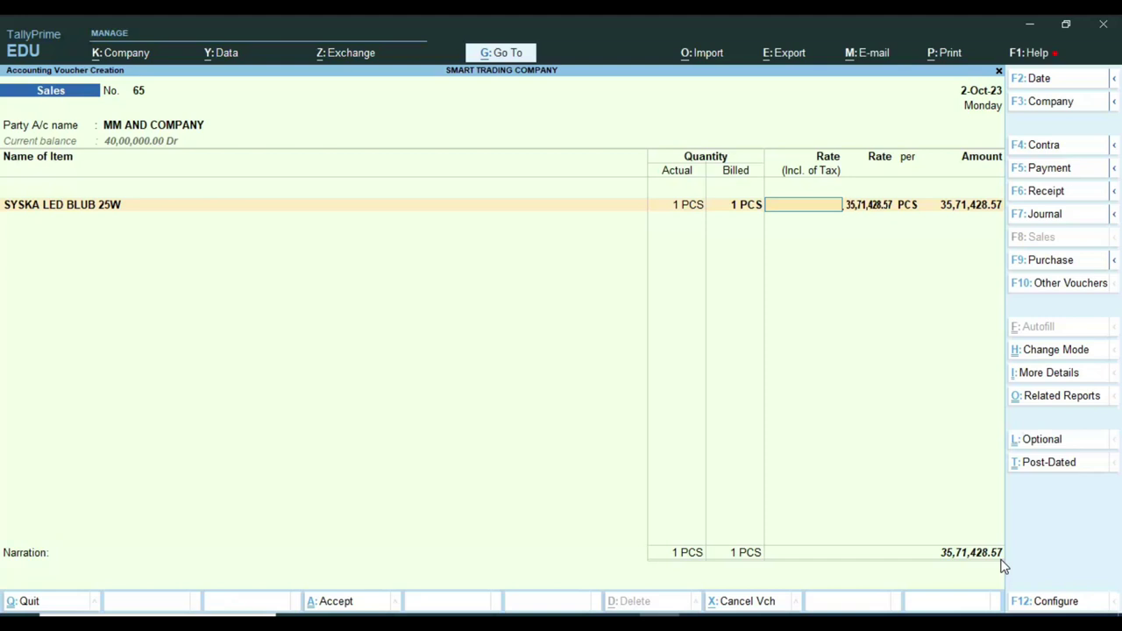
pyautogui.write('10')
pyautogui.press('BackSpace')
pyautogui.write('500000')
pyautogui.press('Return')
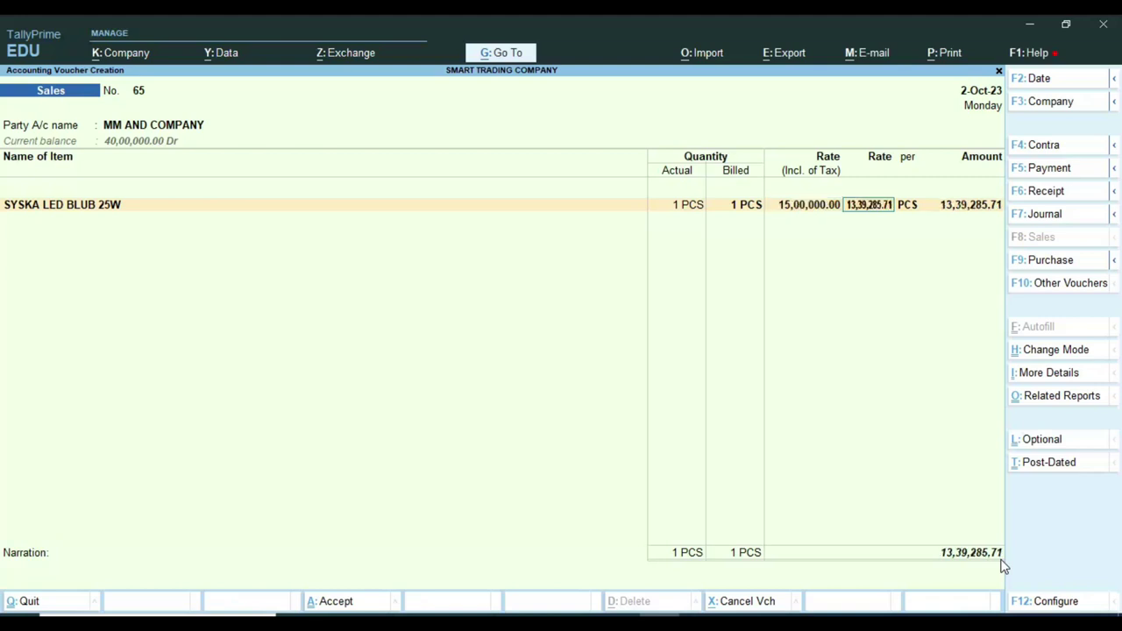
# Accept the 13,39,285.71 amount, accounting details, and TCS allocation for the item.
pyautogui.press('Return')
pyautogui.press('Return')
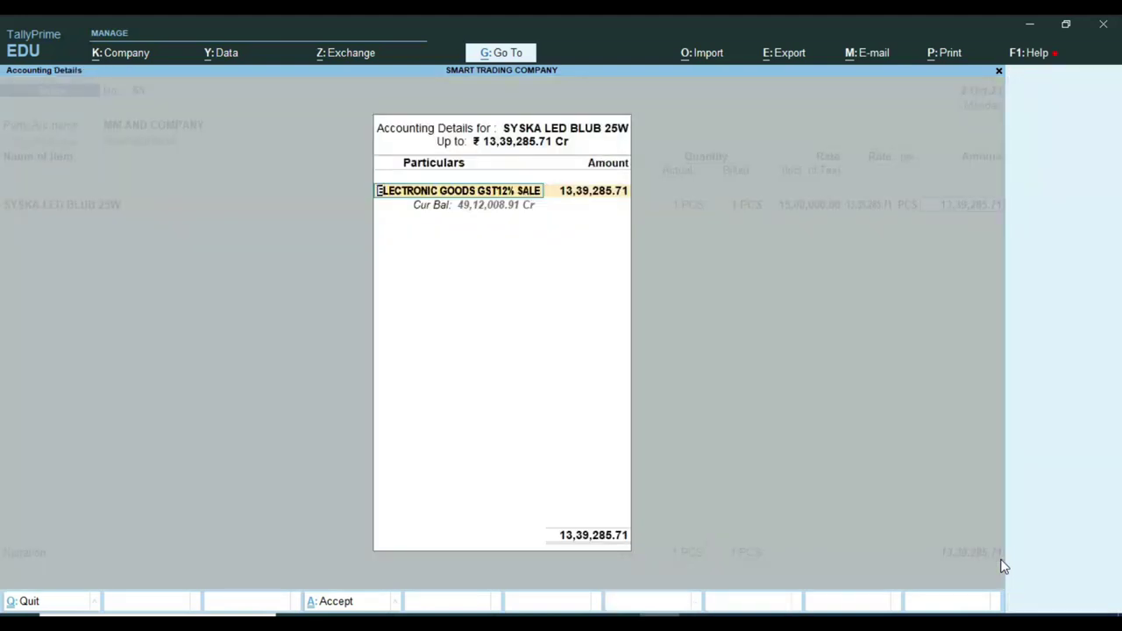
pyautogui.press('Return')
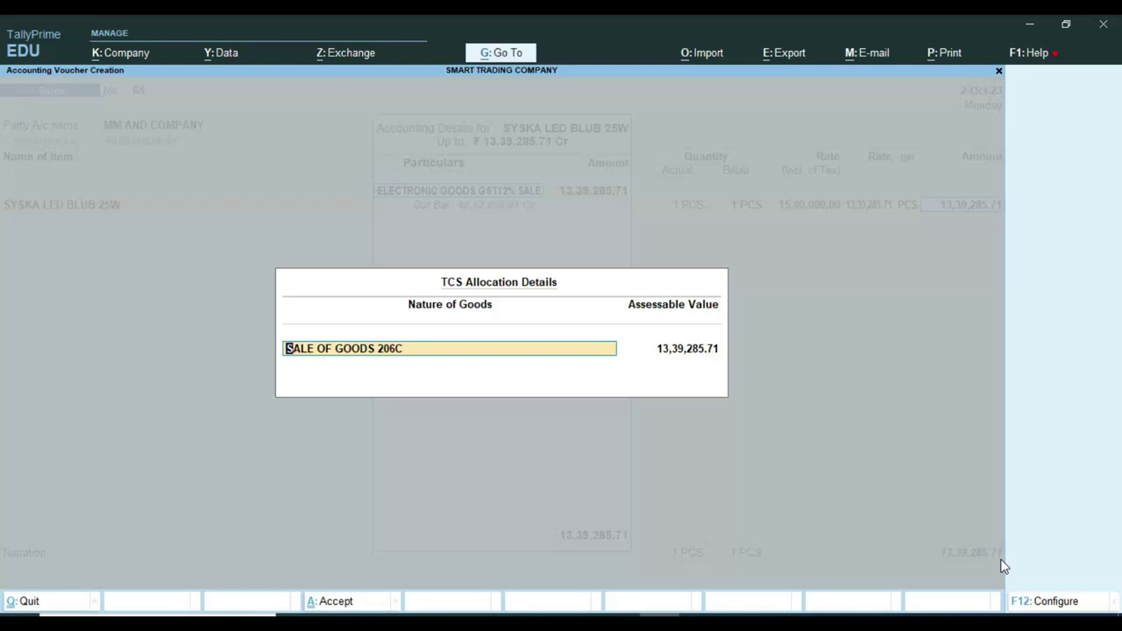
pyautogui.press('Return')
pyautogui.press('Return')
pyautogui.press('Return')
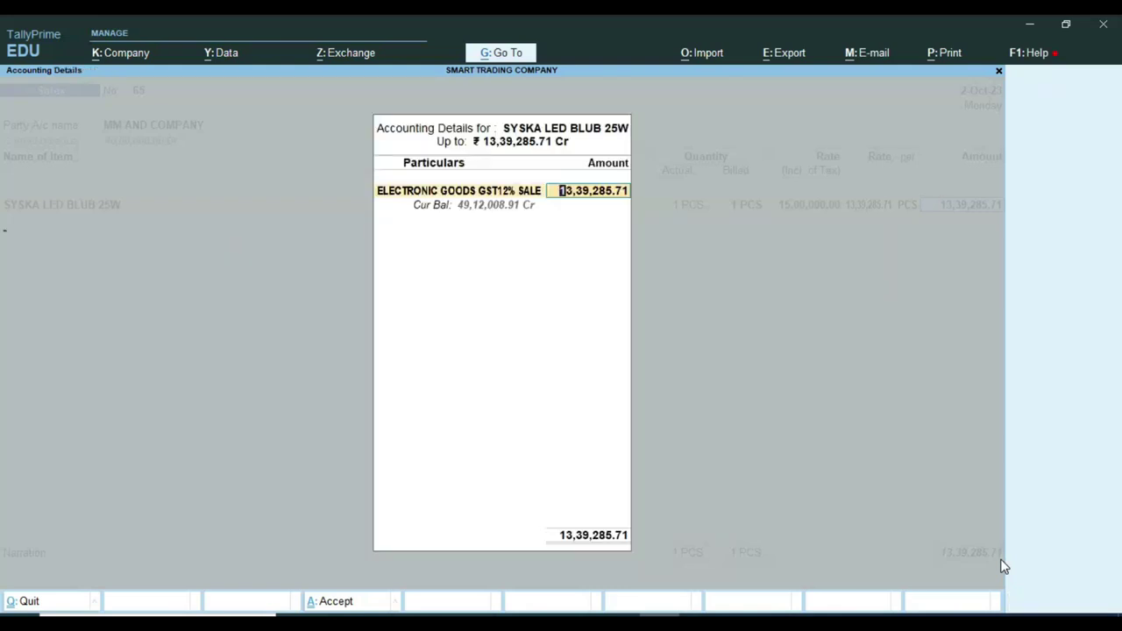
pyautogui.press('Return')
# Add CGST TAX and SGST TAX lines of 80,357.14 each and a TCS ON SALE line of 500.00.
pyautogui.write('C')
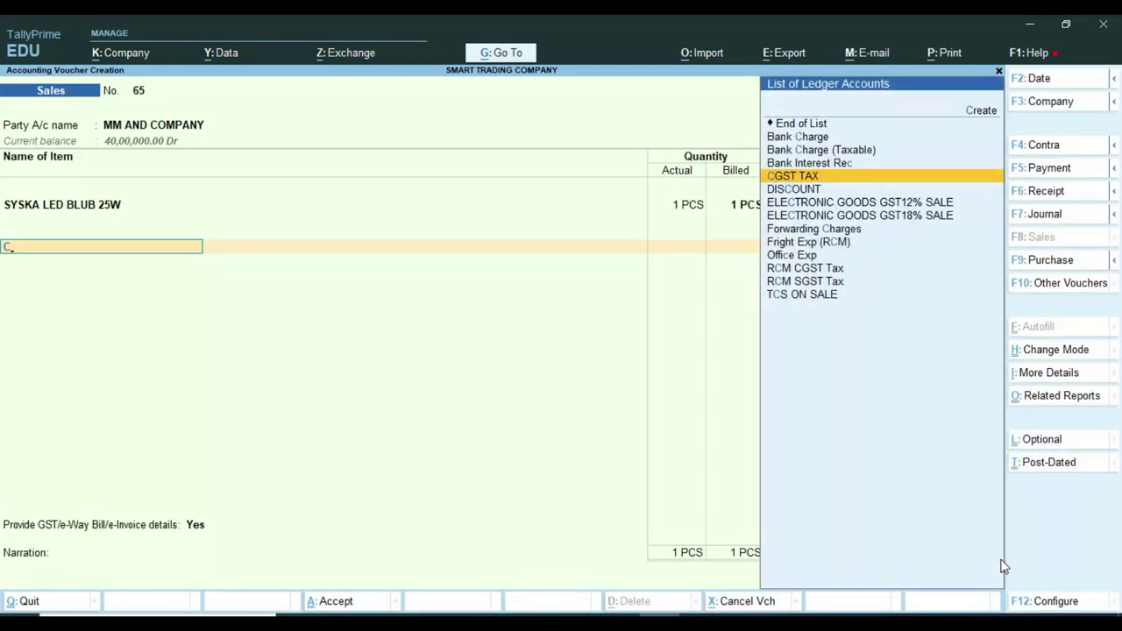
pyautogui.press('Return')
pyautogui.press('Return')
pyautogui.press('Return')
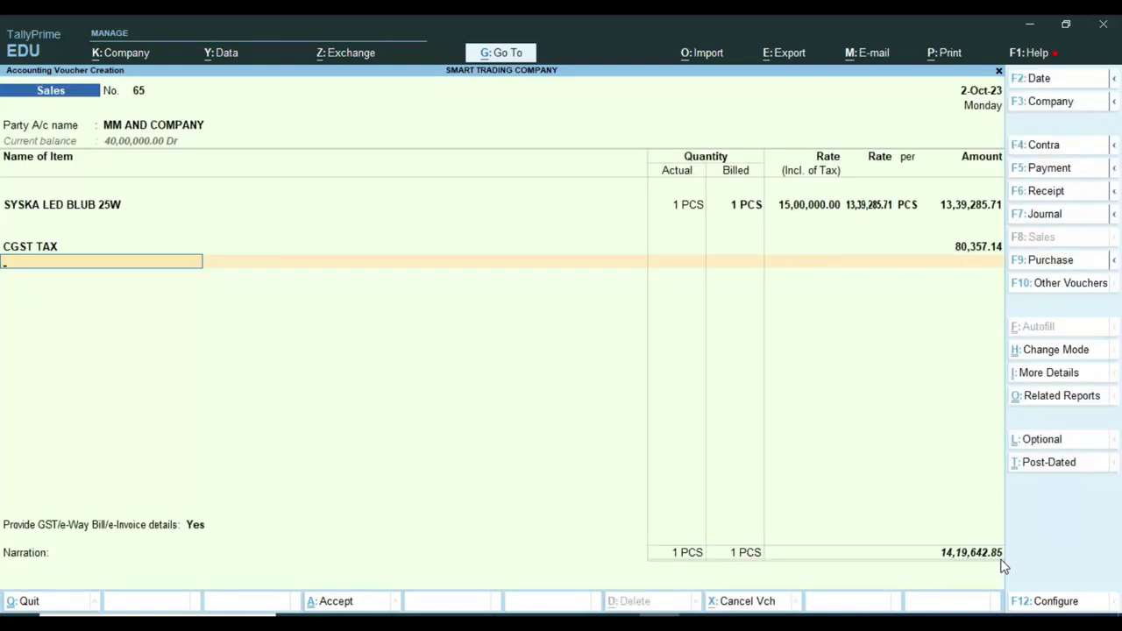
pyautogui.write('SG')
pyautogui.press('Return')
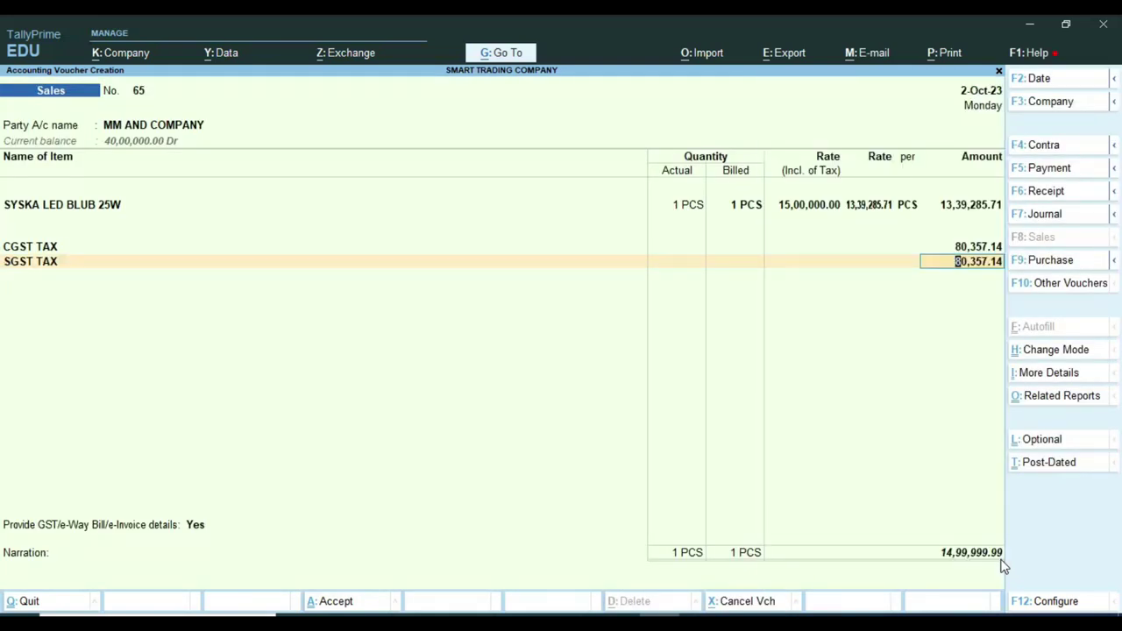
pyautogui.press('Return')
pyautogui.press('Return')
pyautogui.press('Return')
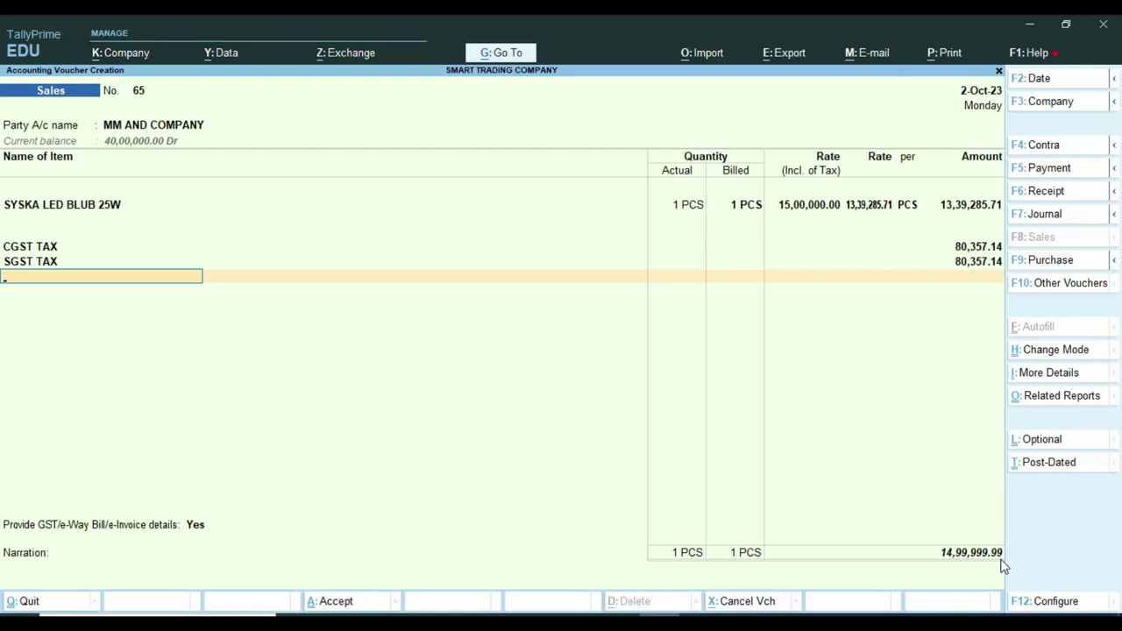
pyautogui.write('TC')
pyautogui.press('Return')
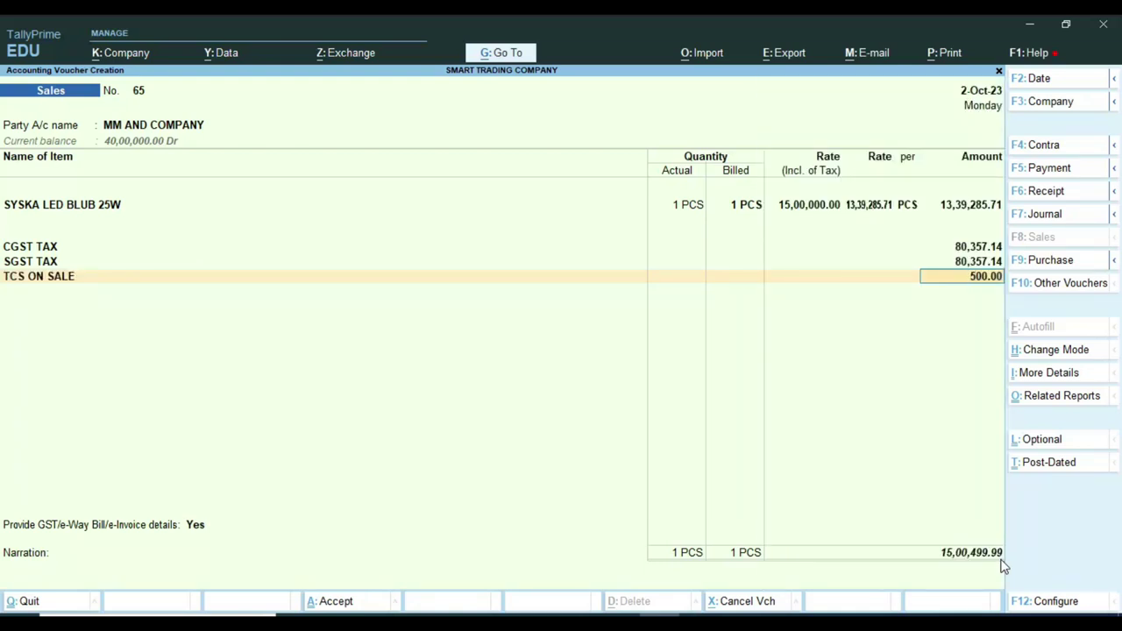
pyautogui.press('ctrl')
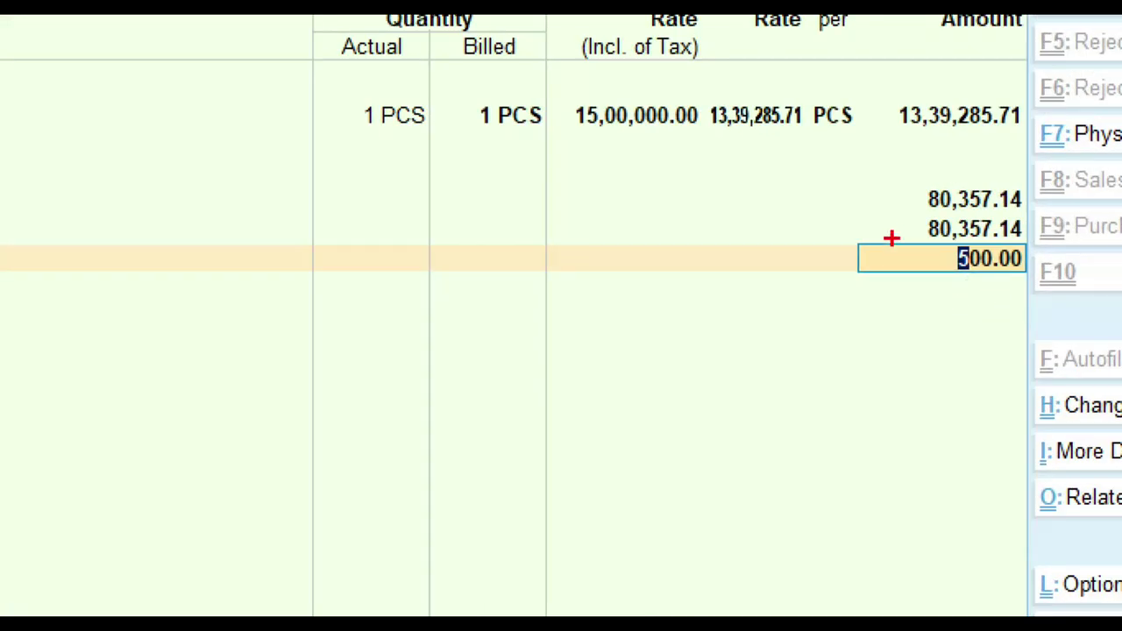
pyautogui.moveTo(890, 232)
pyautogui.mouseDown()
pyautogui.moveTo(937, 260)
pyautogui.moveTo(1055, 284)
pyautogui.mouseUp()
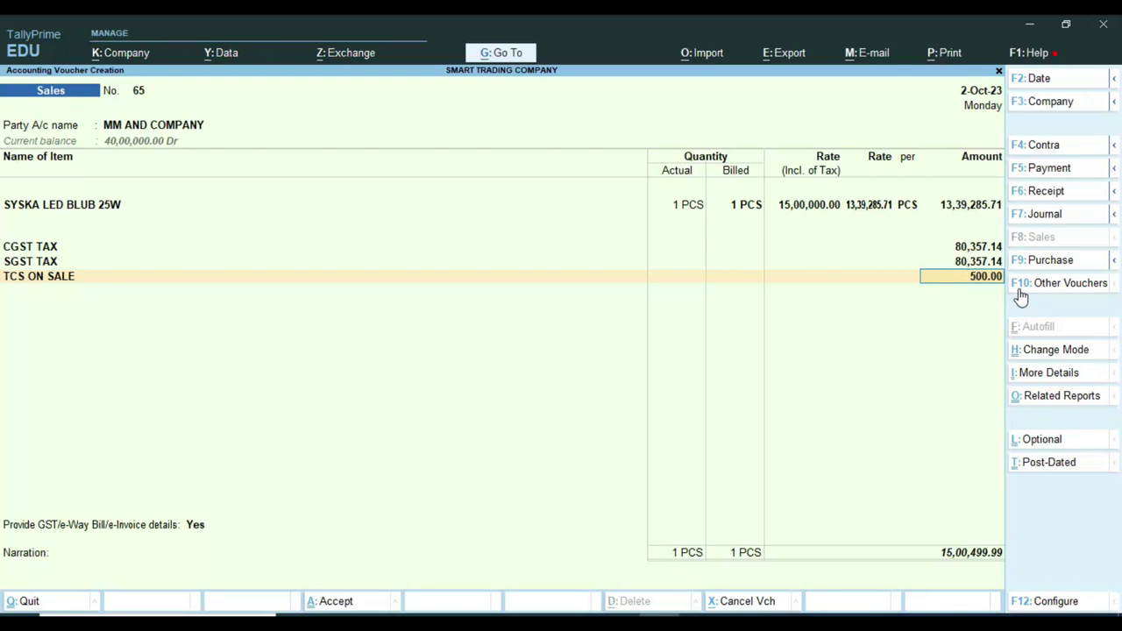
pyautogui.press('Return')
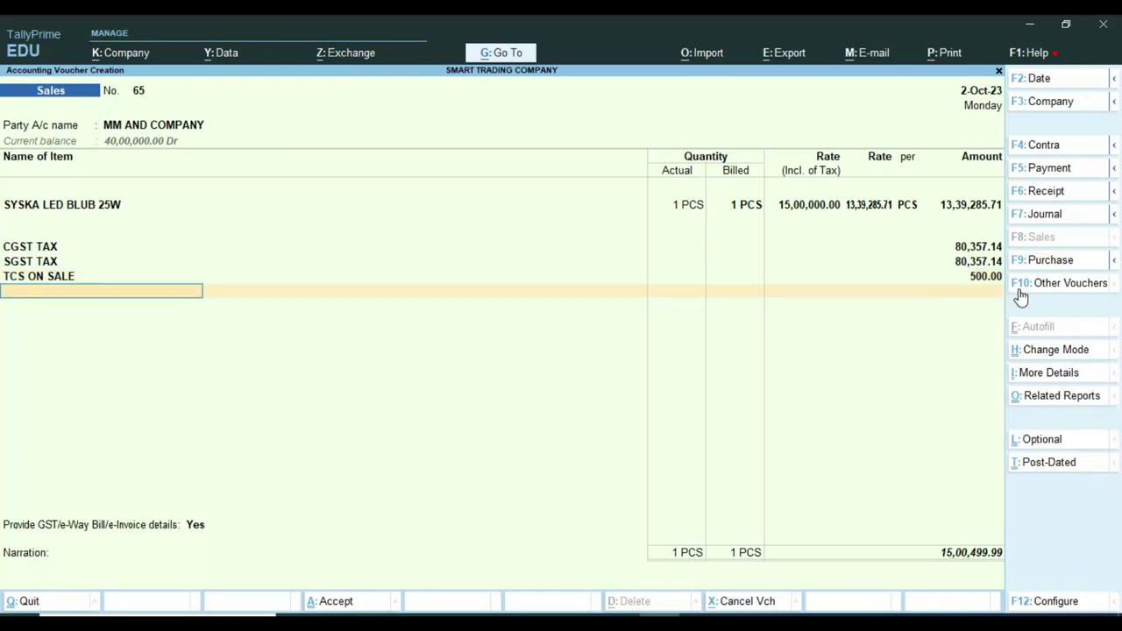
pyautogui.press('Return')
# Decline GST details, accept bill reference 65, and save the 15,00,499.99 voucher.
pyautogui.press('n')
pyautogui.press('Return')
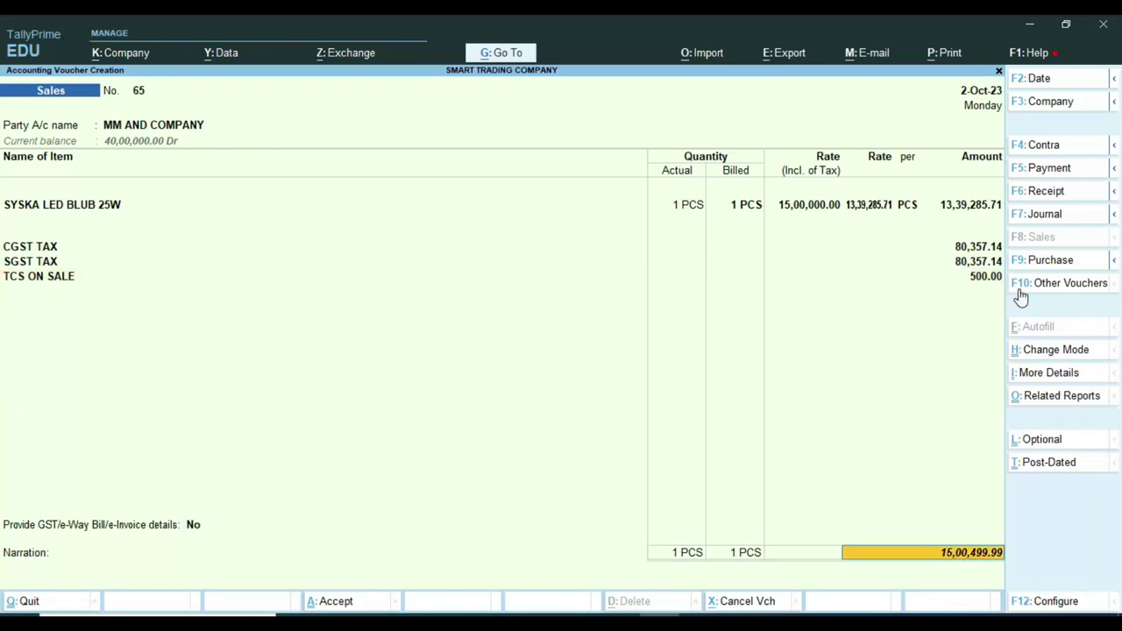
pyautogui.press('Return')
pyautogui.press('Return')
pyautogui.press('Return')
pyautogui.press('Return')
pyautogui.press('Return')
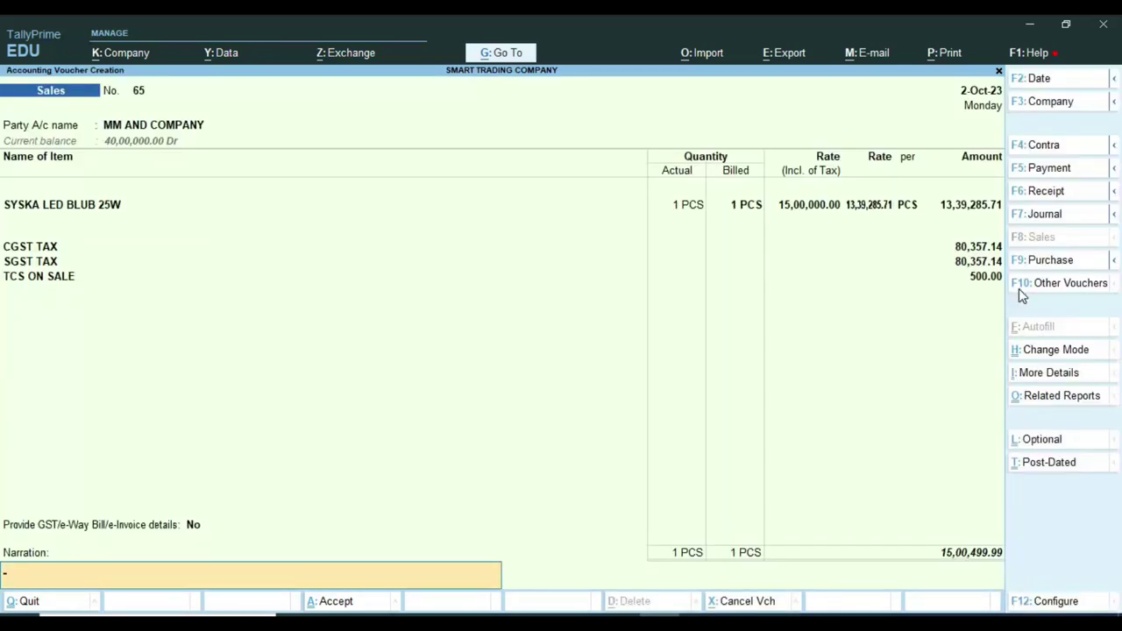
pyautogui.press('Return')
pyautogui.press('Return')
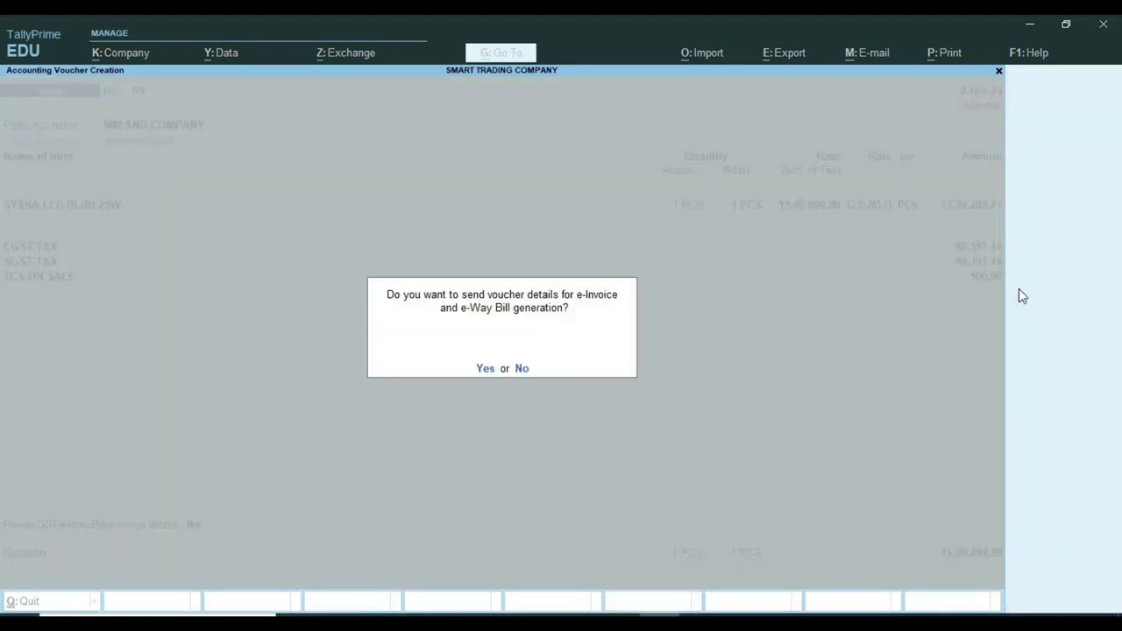
pyautogui.press('n')
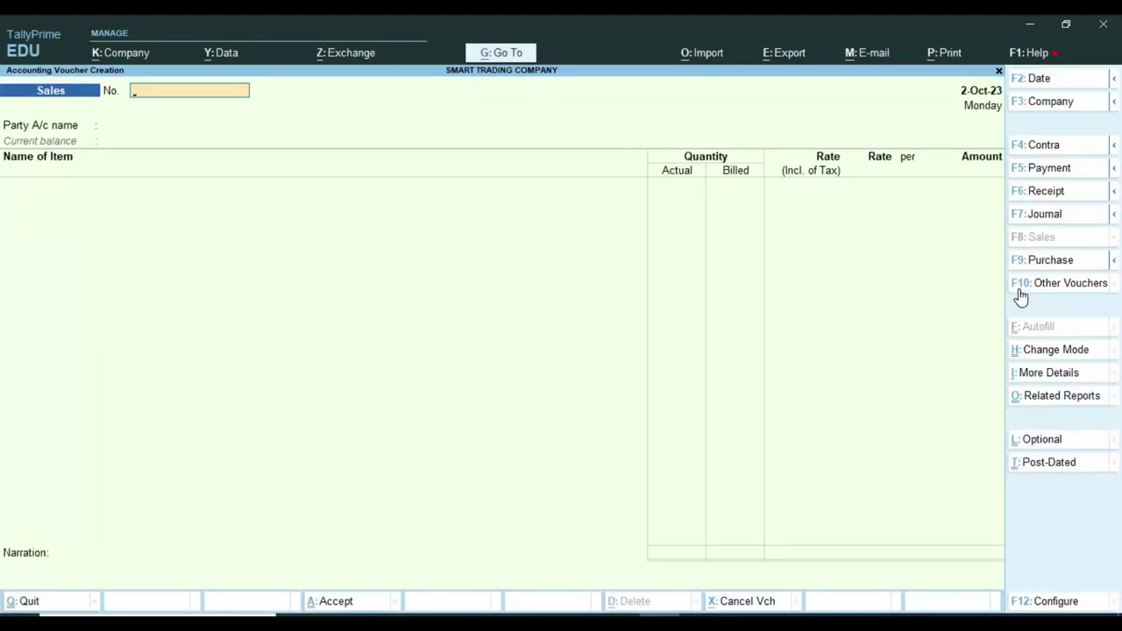
# Return to the Gateway and go through Display More Reports > Statutory Reports > TCS Reports > Form 27EQ.
pyautogui.press('Escape')
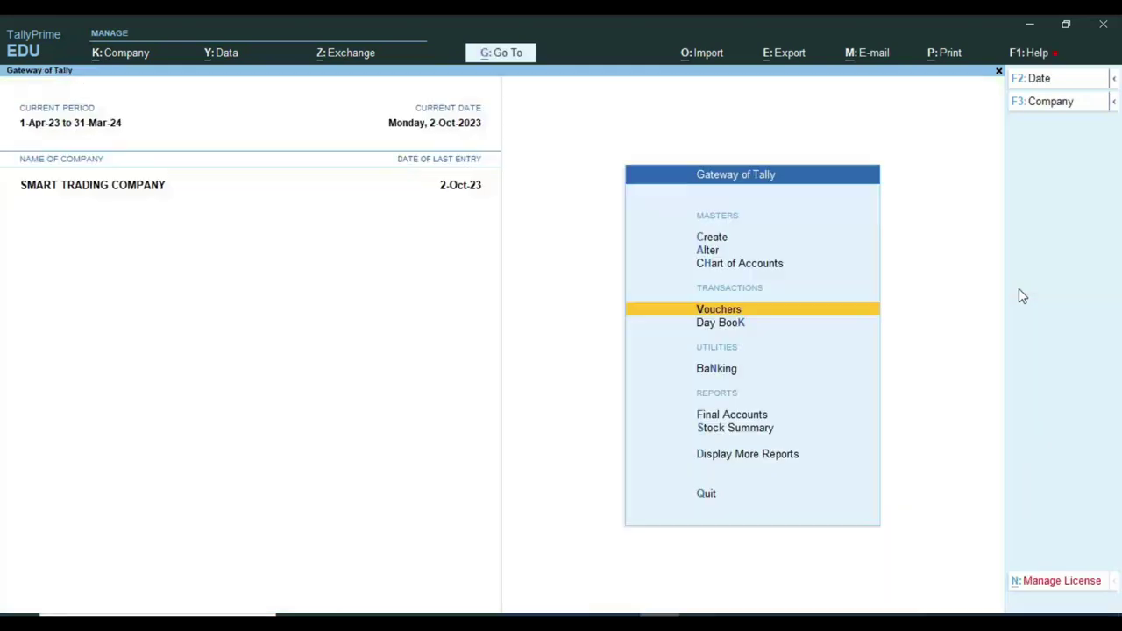
pyautogui.press('Escape')
pyautogui.press('n')
pyautogui.press('d')
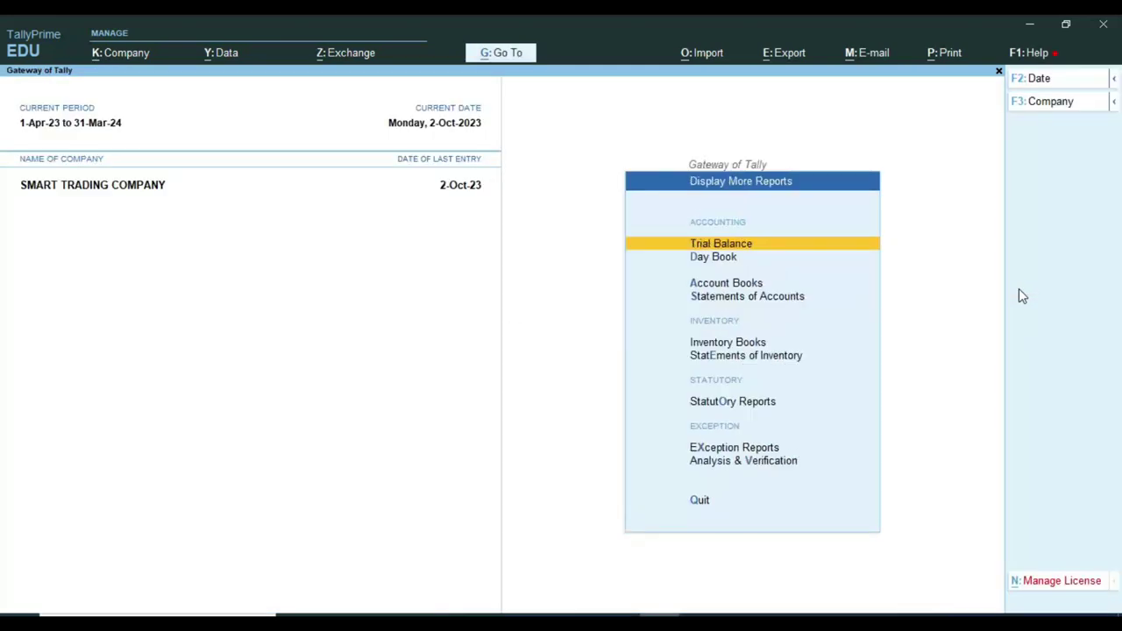
pyautogui.press('Down')
pyautogui.press('Down')
pyautogui.press('Down')
pyautogui.press('Down')
pyautogui.press('Down')
pyautogui.press('Down')
pyautogui.press('Down')
pyautogui.press('Down')
pyautogui.press('Down')
pyautogui.press('Down')
pyautogui.press('Down')
pyautogui.press('Down')
pyautogui.press('Down')
pyautogui.press('Down')
pyautogui.press('Down')
pyautogui.press('Down')
pyautogui.press('Down')
pyautogui.press('Down')
pyautogui.press('Down')
pyautogui.press('Up')
pyautogui.press('Up')
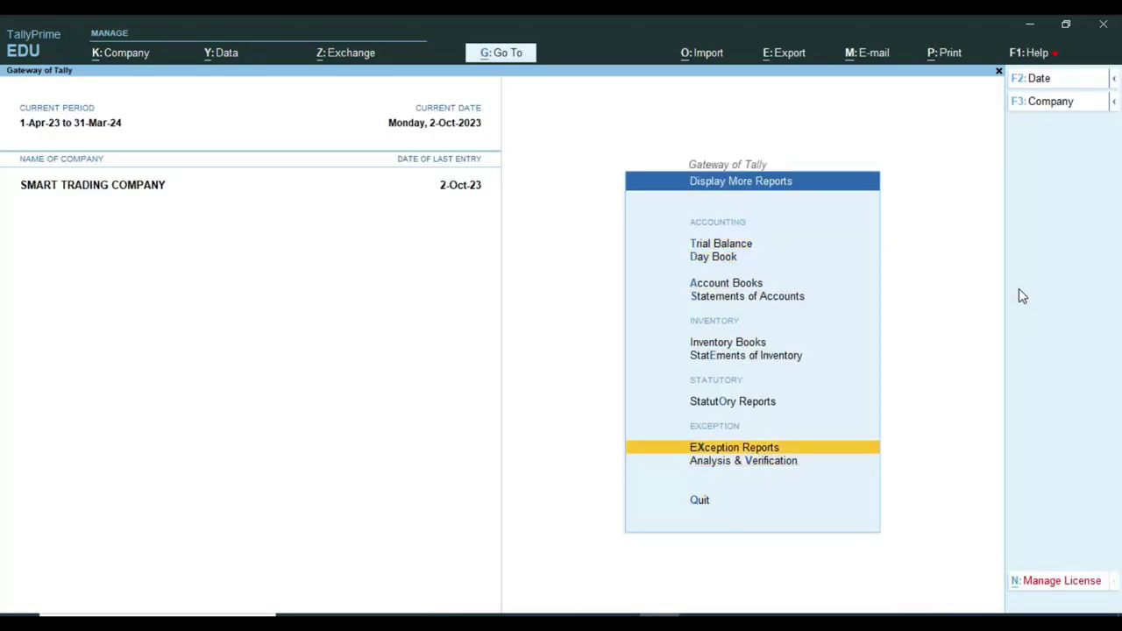
pyautogui.press('Up')
pyautogui.press('Return')
pyautogui.press('Down')
pyautogui.press('Down')
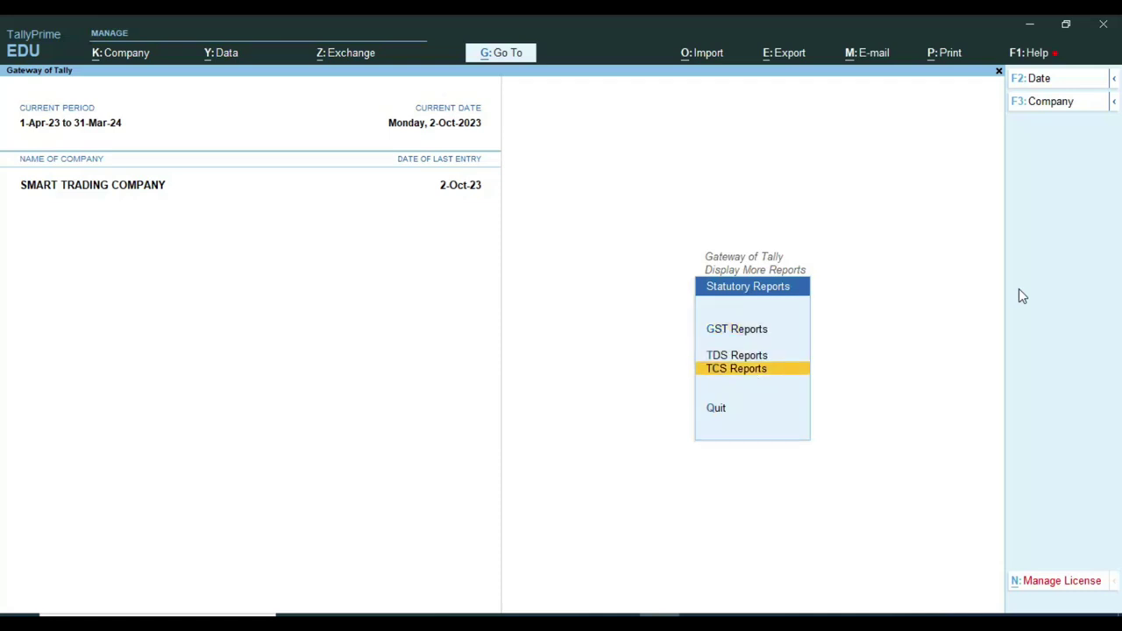
pyautogui.press('Return')
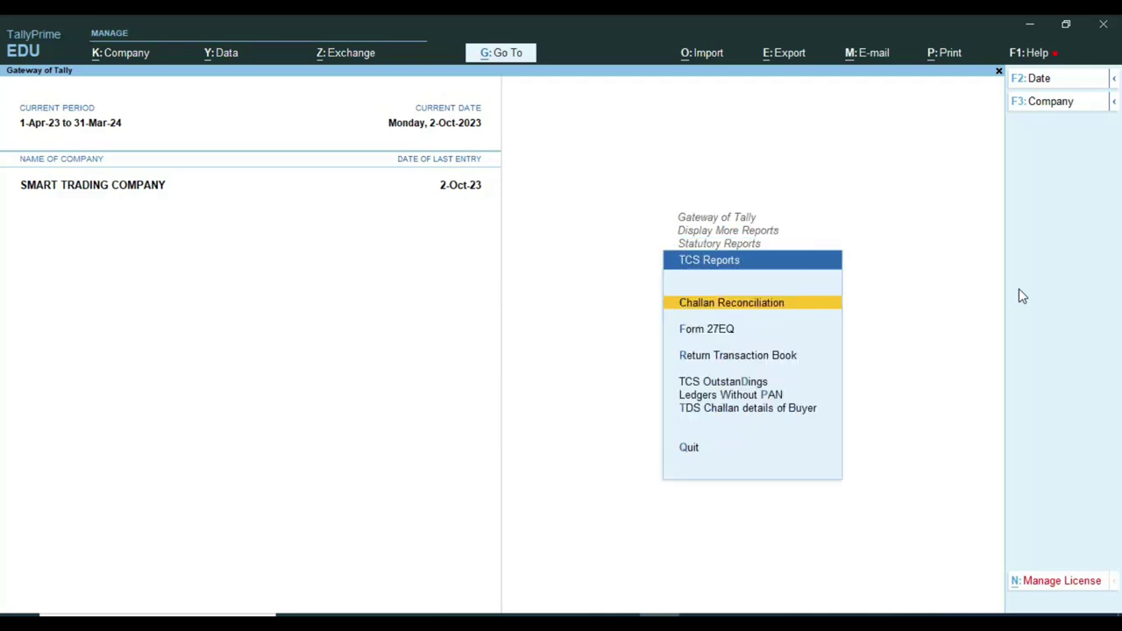
pyautogui.press('Down')
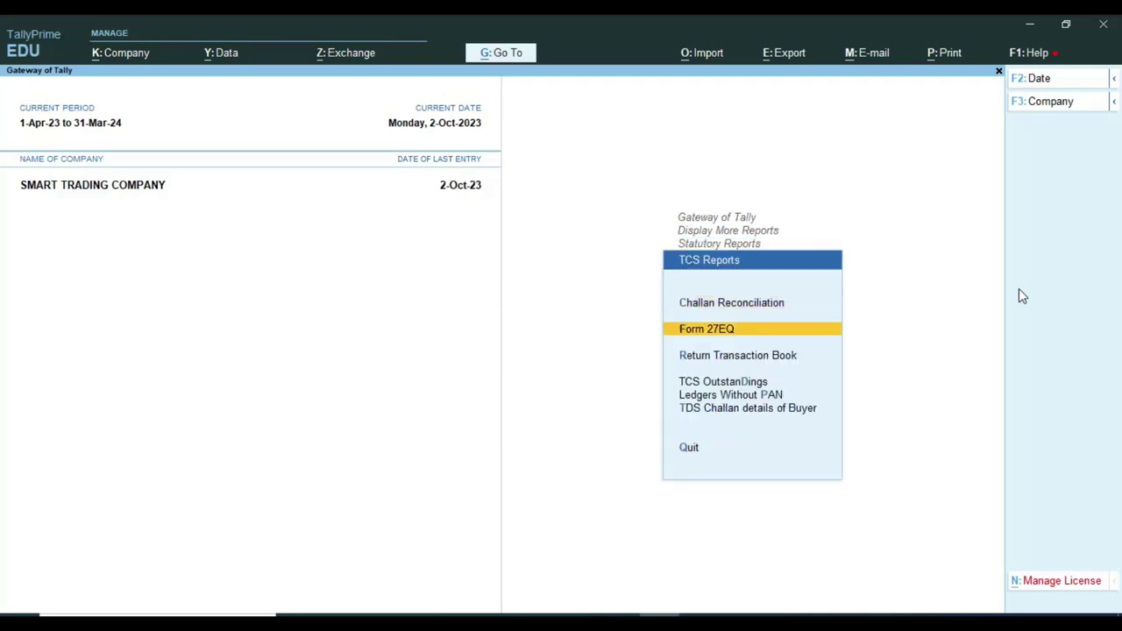
pyautogui.press('Return')
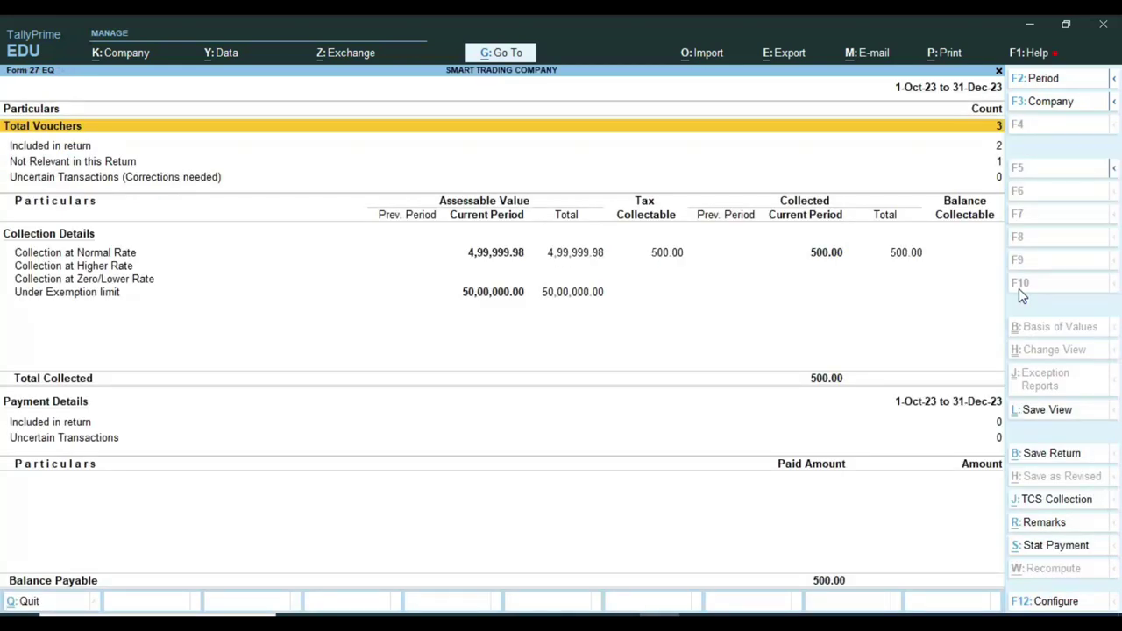
# Drill from Form 27EQ's Collection at Normal Rate line into MM AND COMPANY's voucher 65.
pyautogui.press('ctrl')
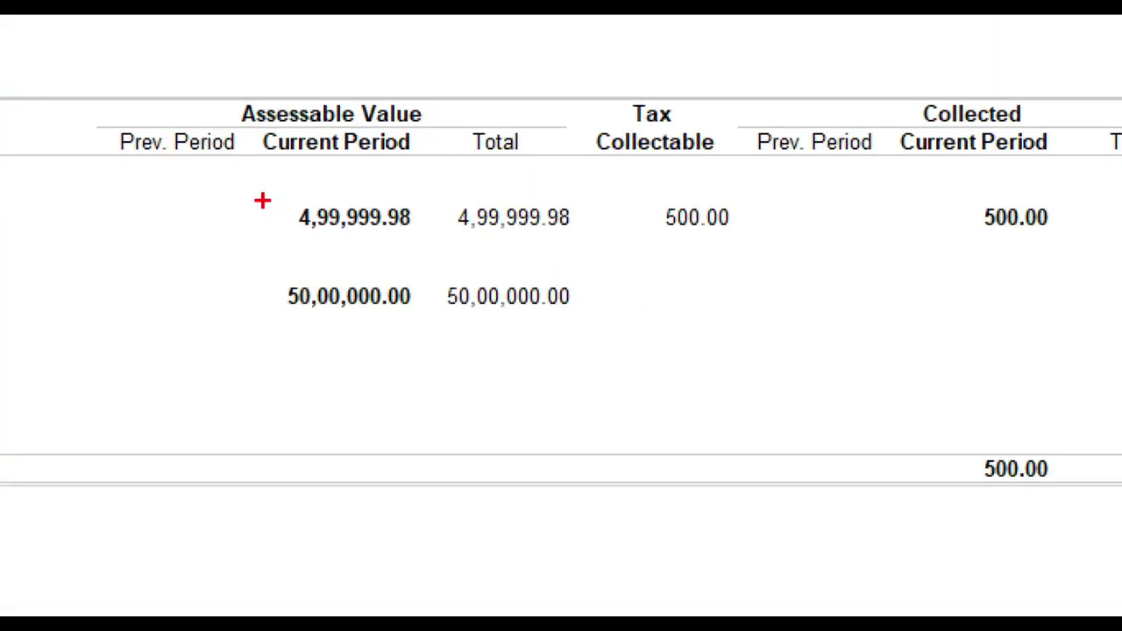
pyautogui.moveTo(260, 193)
pyautogui.mouseDown()
pyautogui.moveTo(321, 219)
pyautogui.moveTo(573, 233)
pyautogui.mouseUp()
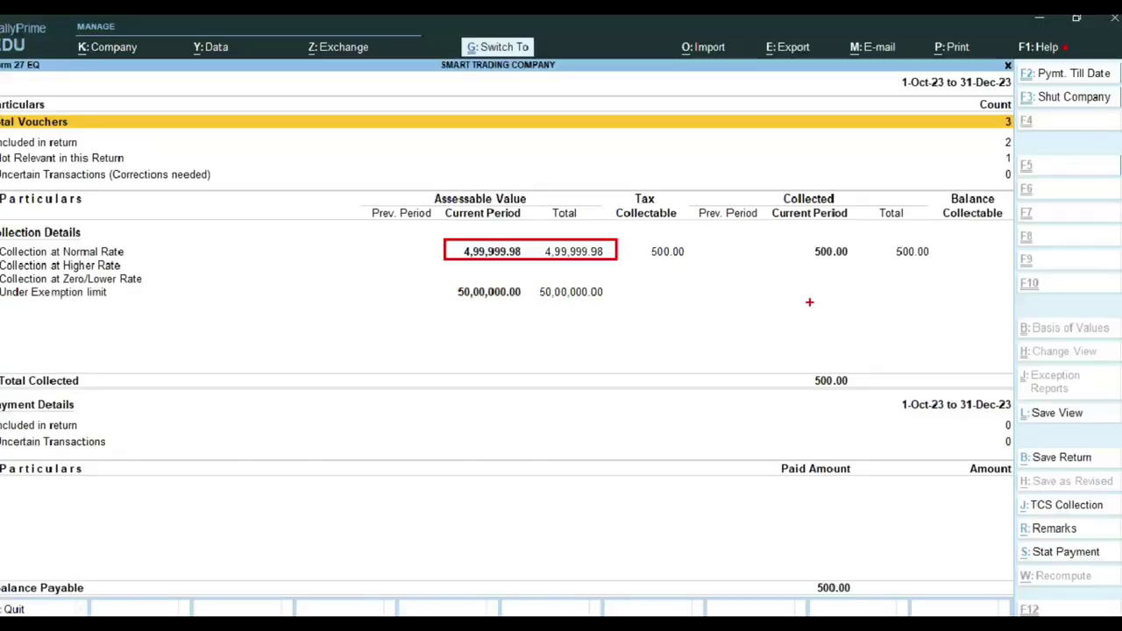
pyautogui.press('Down')
pyautogui.press('Down')
pyautogui.press('Down')
pyautogui.press('Down')
pyautogui.press('Up')
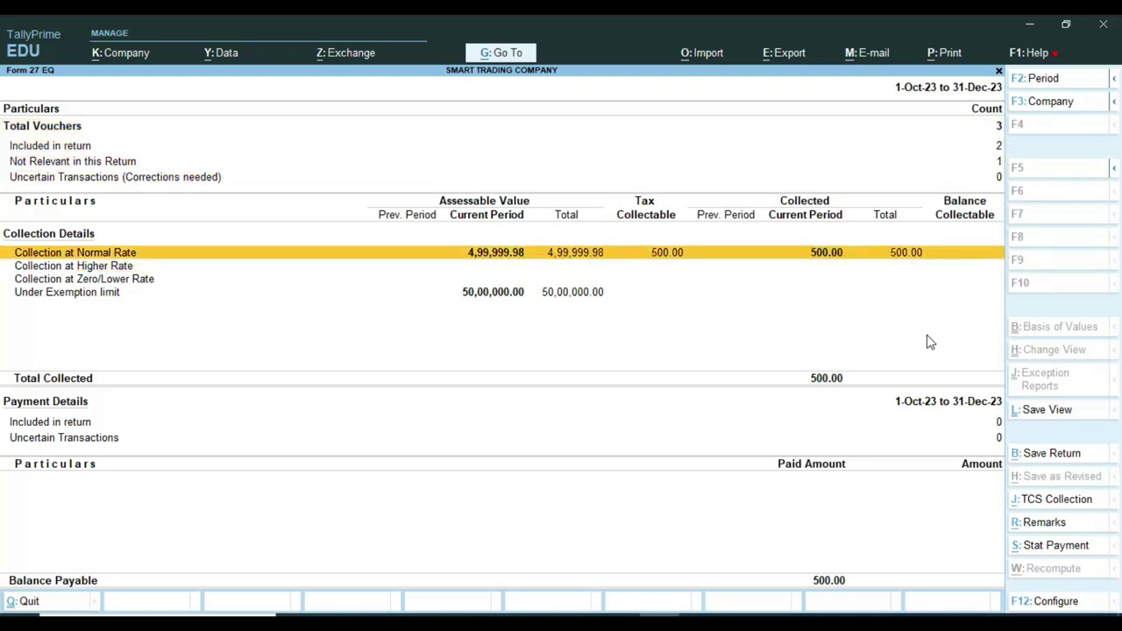
pyautogui.press('Return')
pyautogui.press('Return')
pyautogui.press('Return')
pyautogui.press('Return')
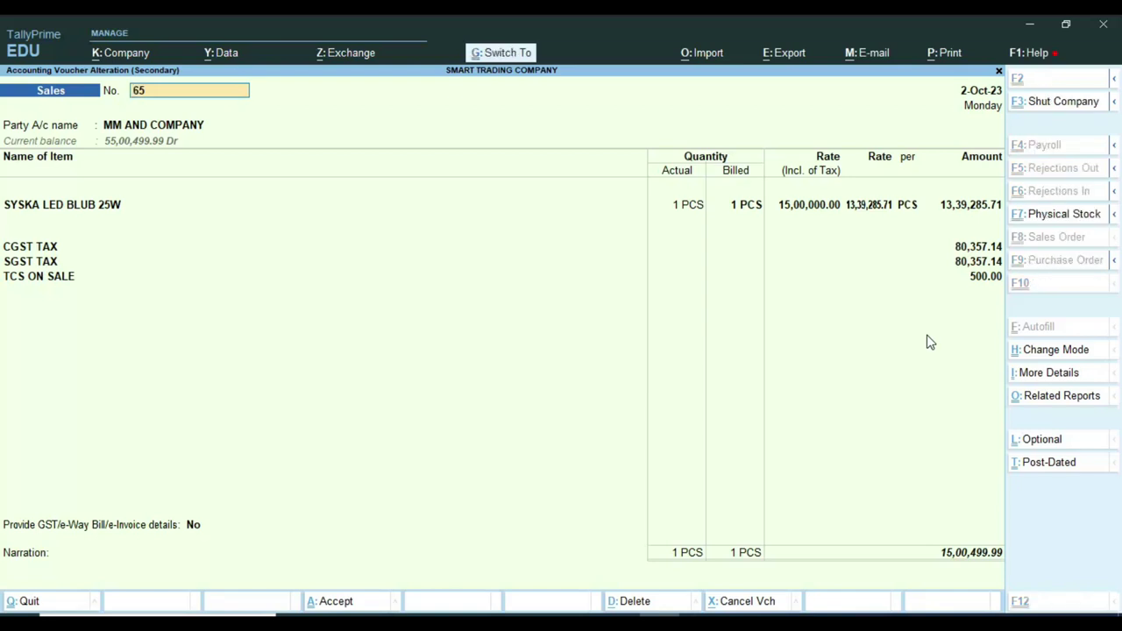
# Add a 0.01 ROUNDED OFF/ ON row to voucher 65, bringing the bill to 15,00,500.00.
pyautogui.hotkey('ctrl', 'End')
pyautogui.press('Up')
pyautogui.press('Up')
pyautogui.press('Down')
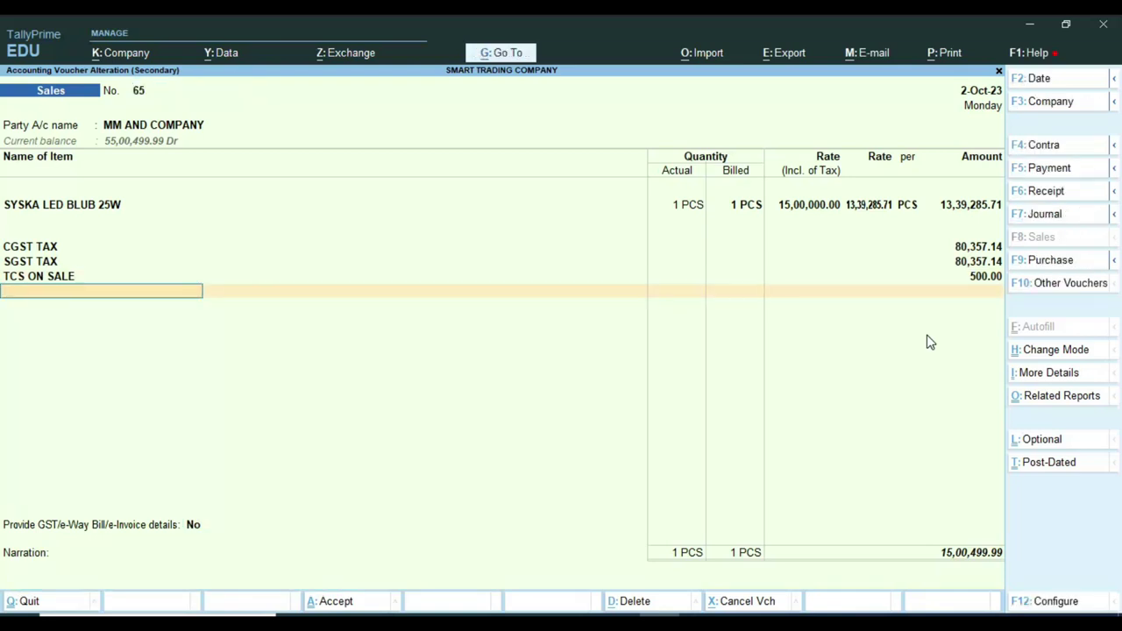
pyautogui.write('R')
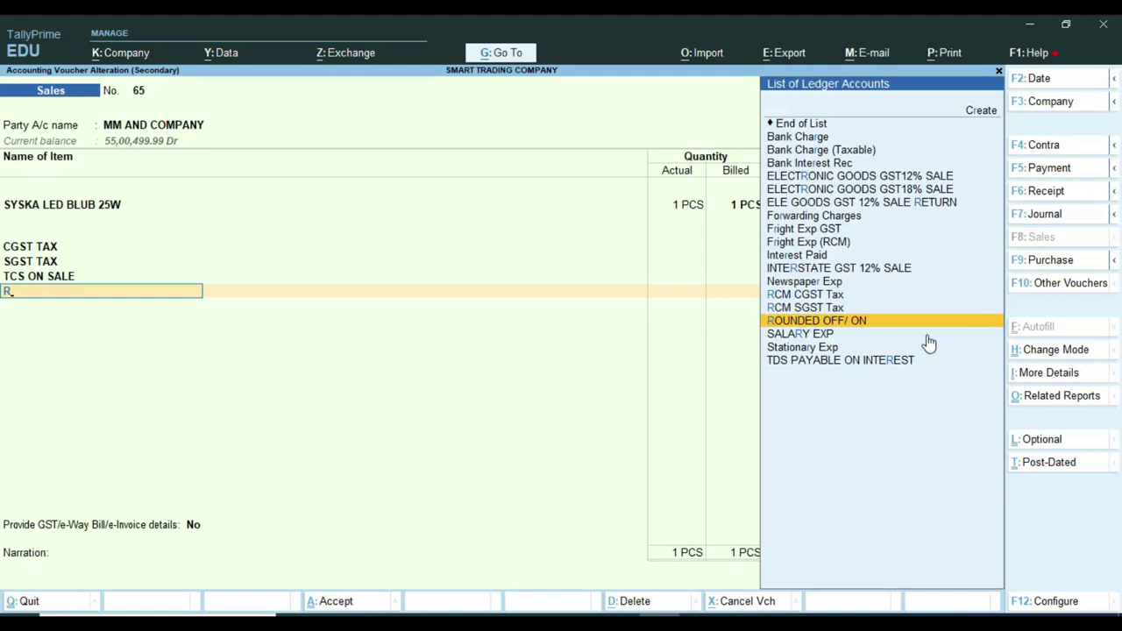
pyautogui.press('Return')
pyautogui.press('Return')
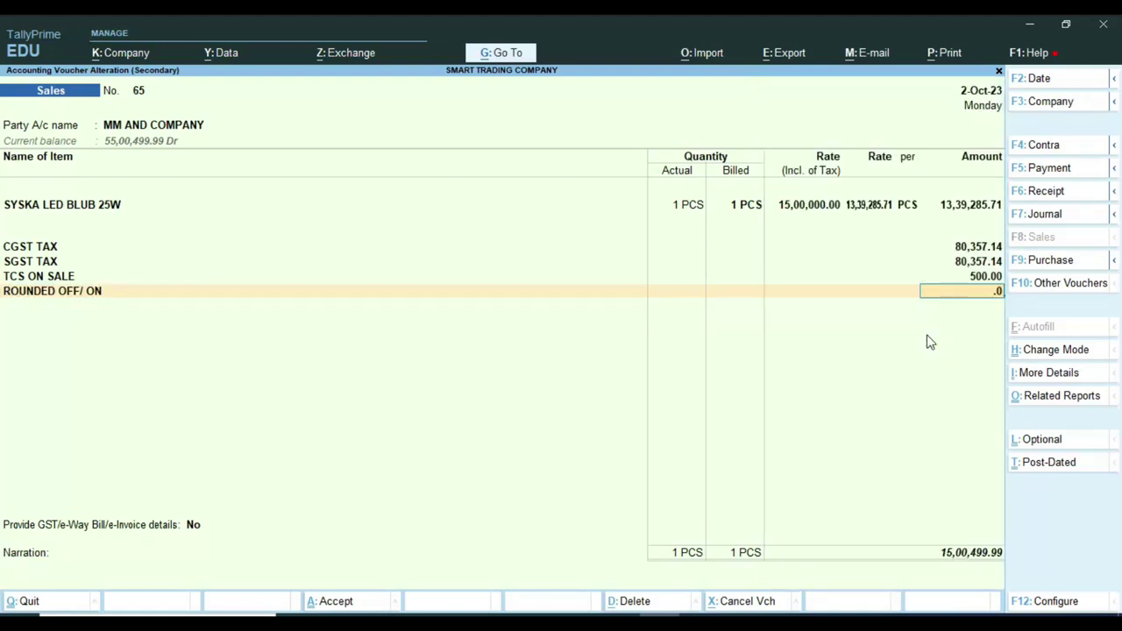
pyautogui.press('Return')
pyautogui.press('Return')
pyautogui.press('Return')
pyautogui.press('Return')
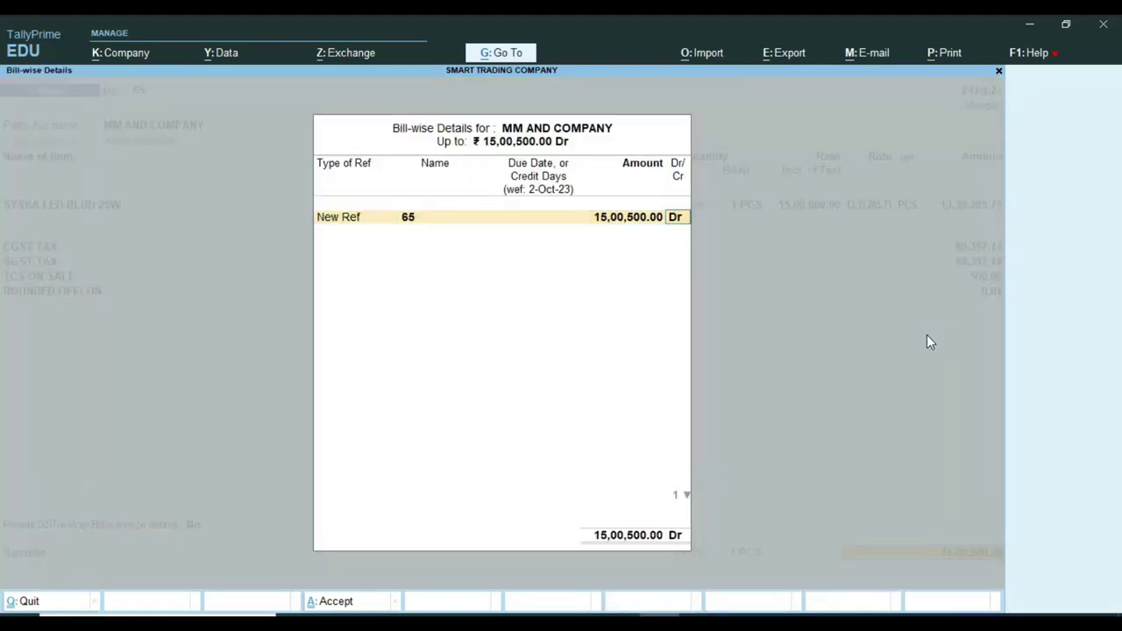
pyautogui.press('Return')
pyautogui.press('Return')
pyautogui.press('Return')
pyautogui.press('Return')
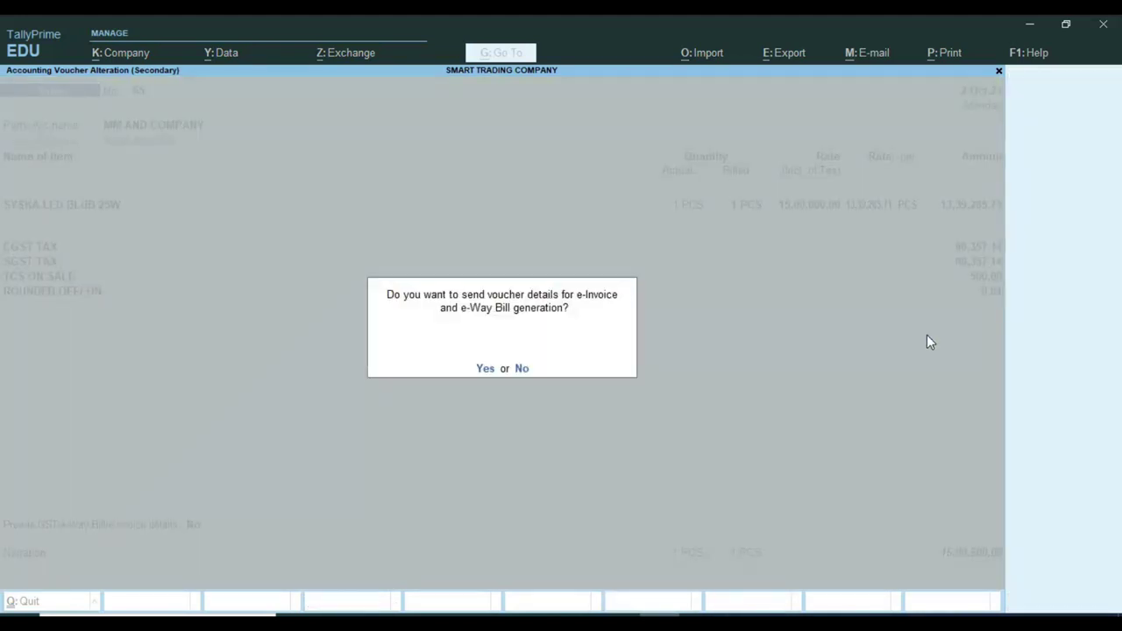
# Save voucher 65 without e-Invoice and recheck MM AND COMPANY's collection detail.
pyautogui.press('n')
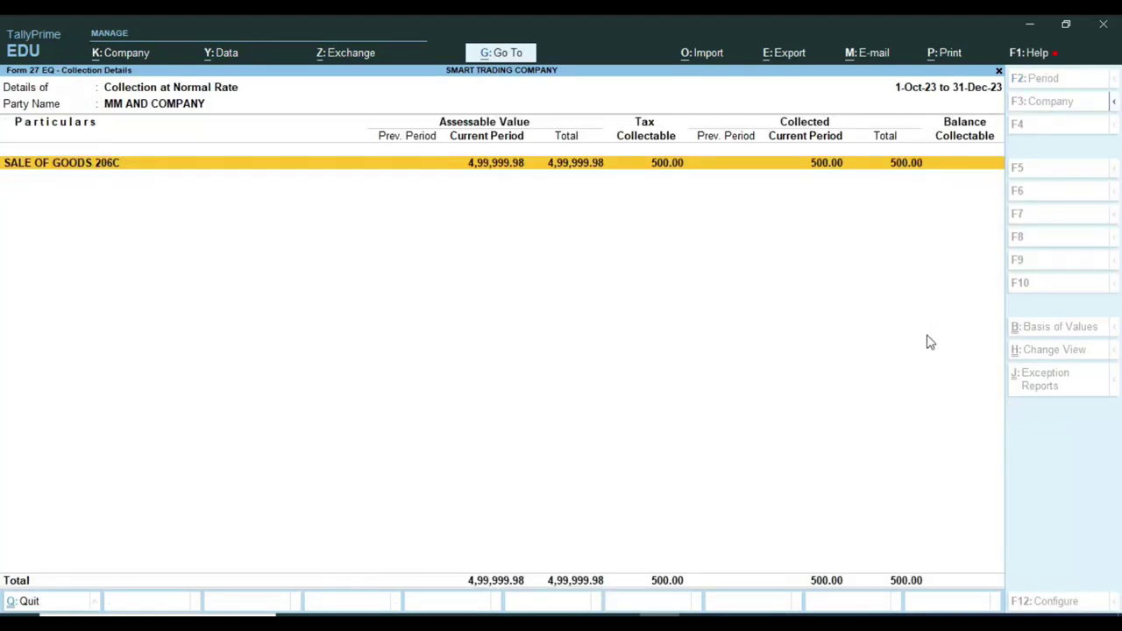
pyautogui.press('Escape')
pyautogui.press('Return')
pyautogui.press('Escape')
pyautogui.press('Escape')
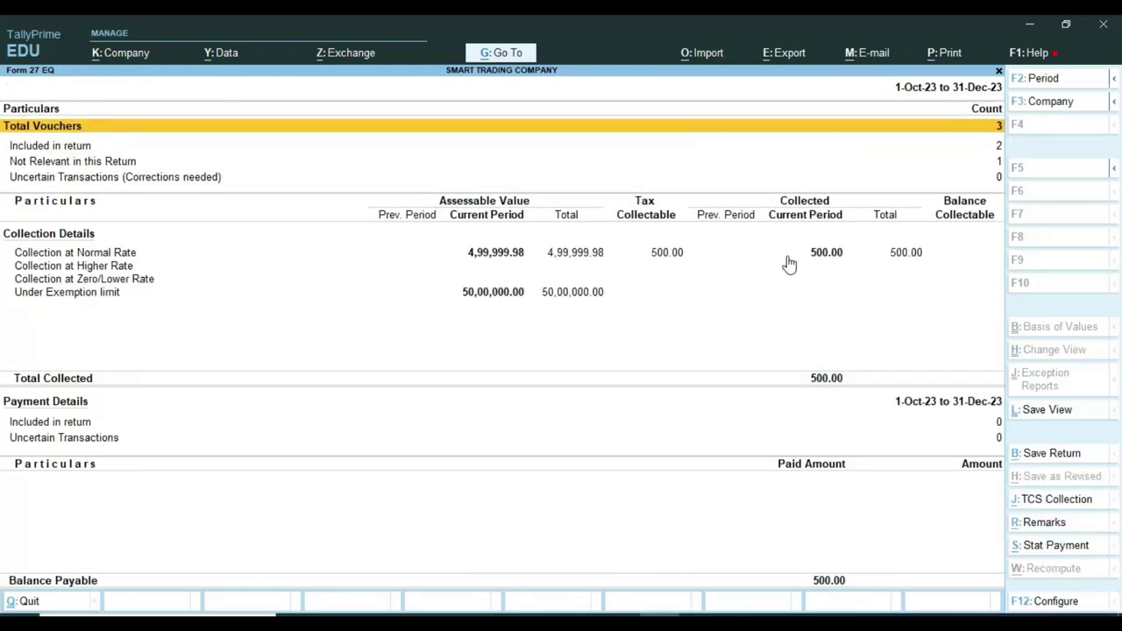
# Review the Form 27EQ summary's 500.00 tax collectable, then close it to the Gateway.
pyautogui.press('ctrl')
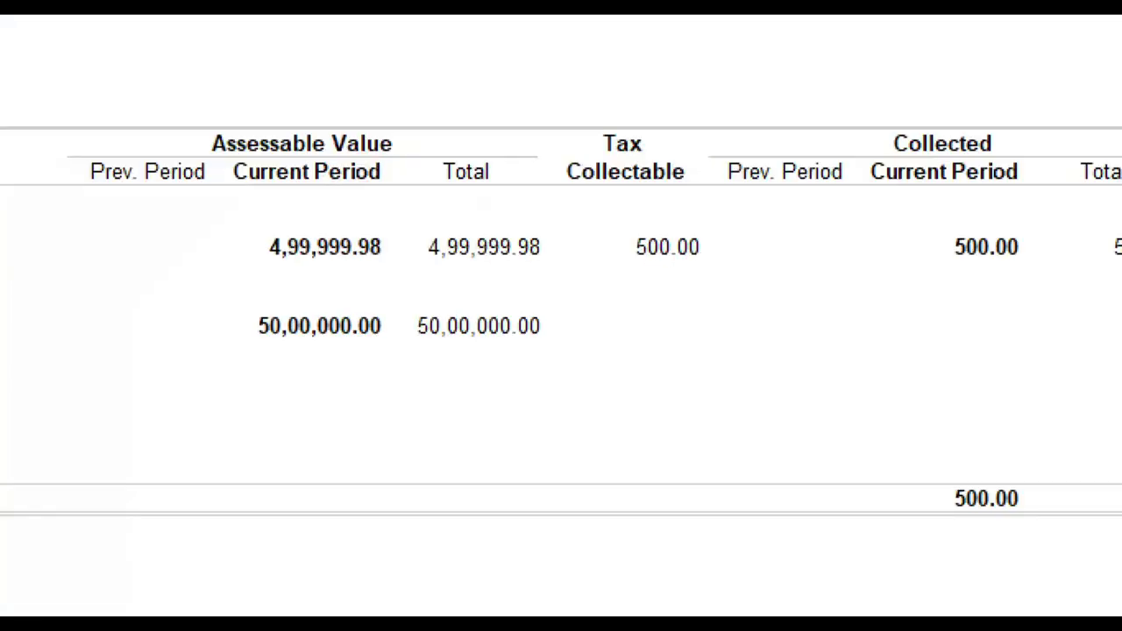
pyautogui.click(665, 259)
pyautogui.moveTo(599, 213); pyautogui.dragTo(745, 260)
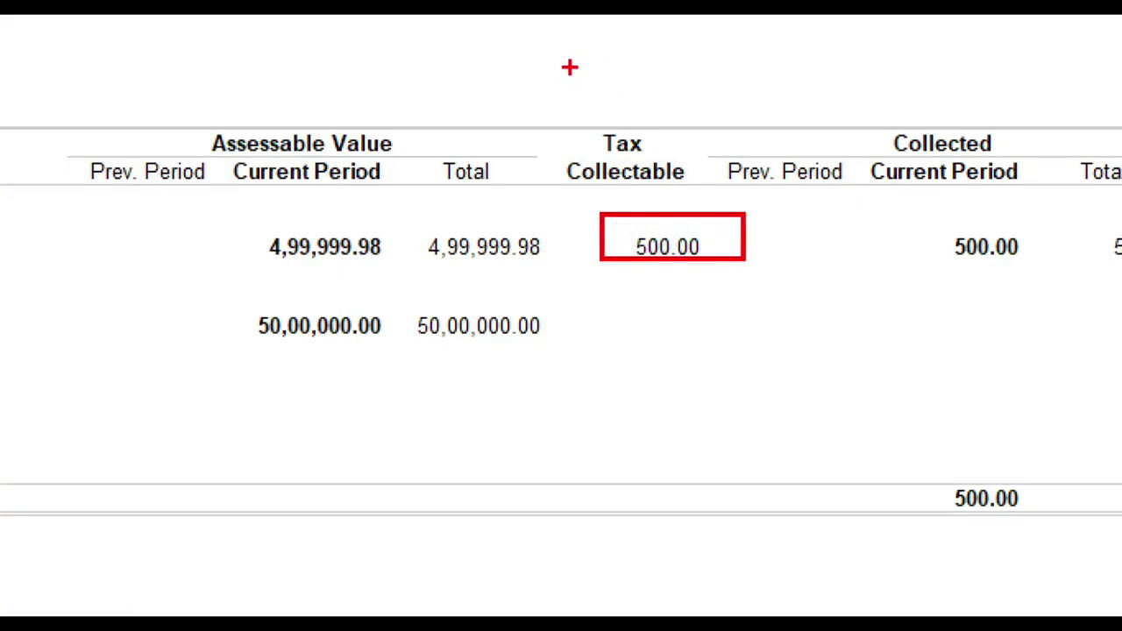
pyautogui.moveTo(547, 88)
pyautogui.mouseDown()
pyautogui.moveTo(548, 121)
pyautogui.moveTo(785, 296)
pyautogui.mouseUp()
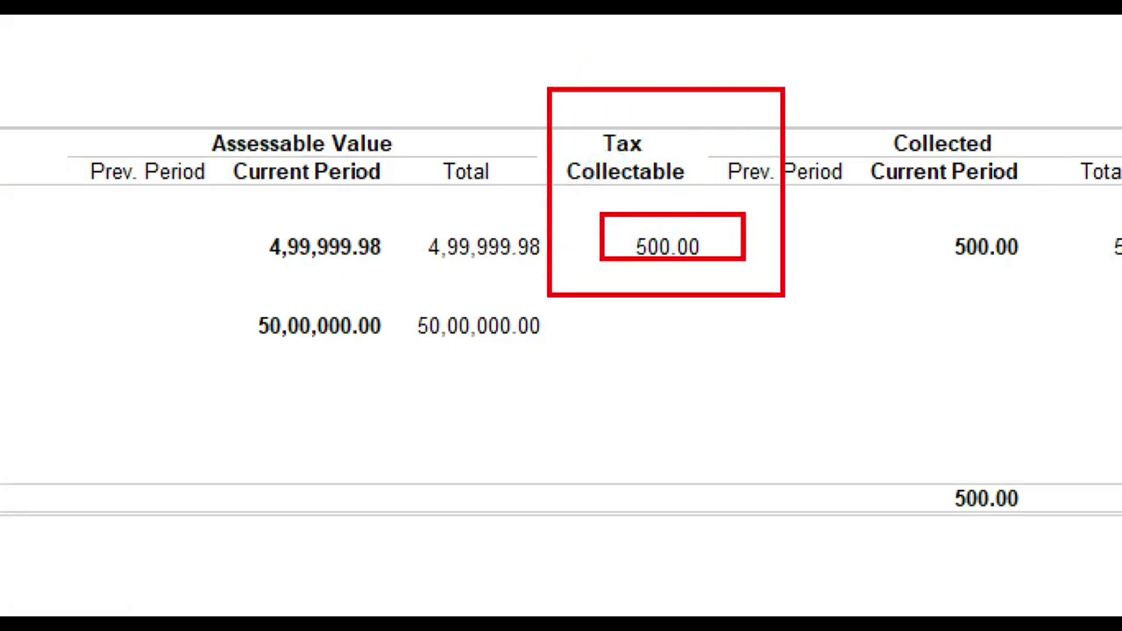
pyautogui.press('Escape')
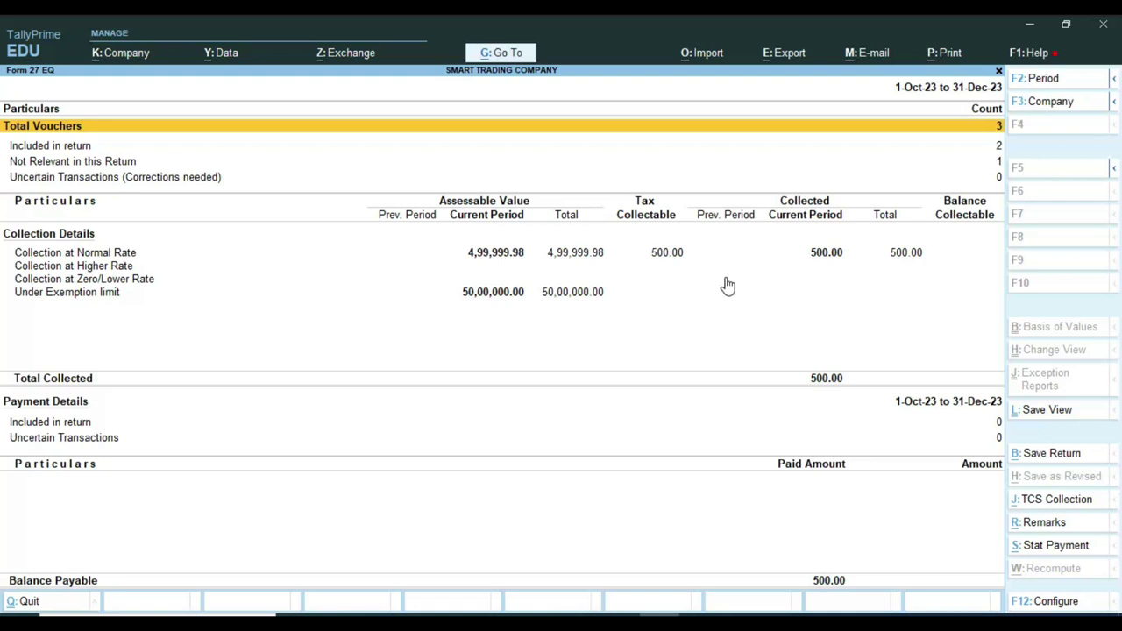
pyautogui.press('Escape')
pyautogui.press('Escape')
pyautogui.press('Escape')
pyautogui.press('Escape')
pyautogui.press('Escape')
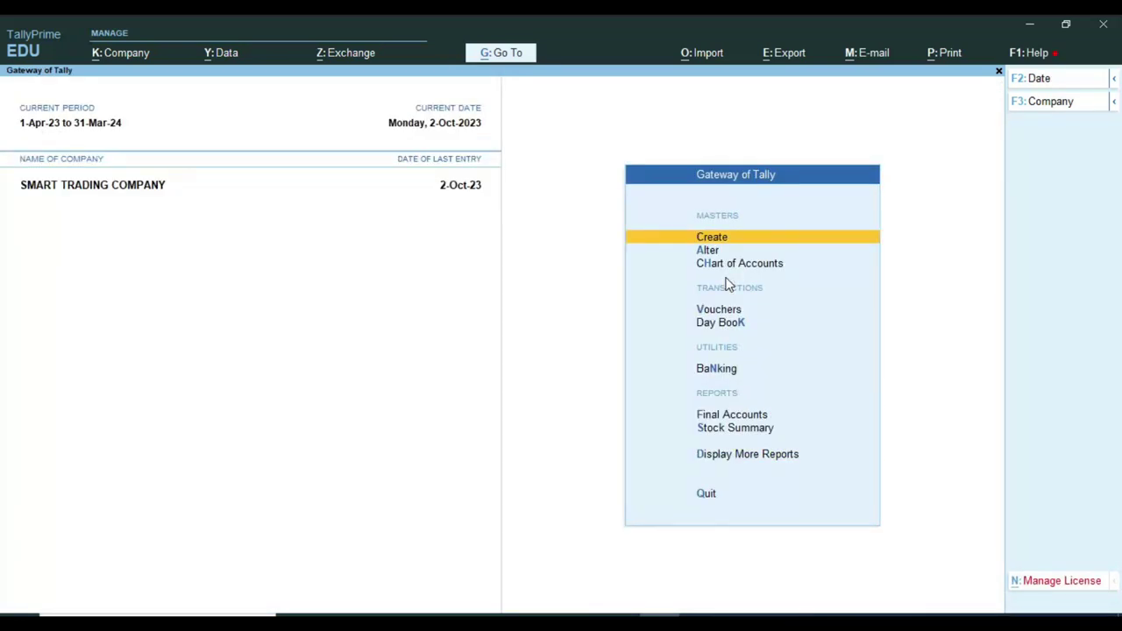
# Open the Balance Sheet in detailed view.
pyautogui.press('Up')
pyautogui.press('Up')
pyautogui.press('Up')
pyautogui.press('Up')
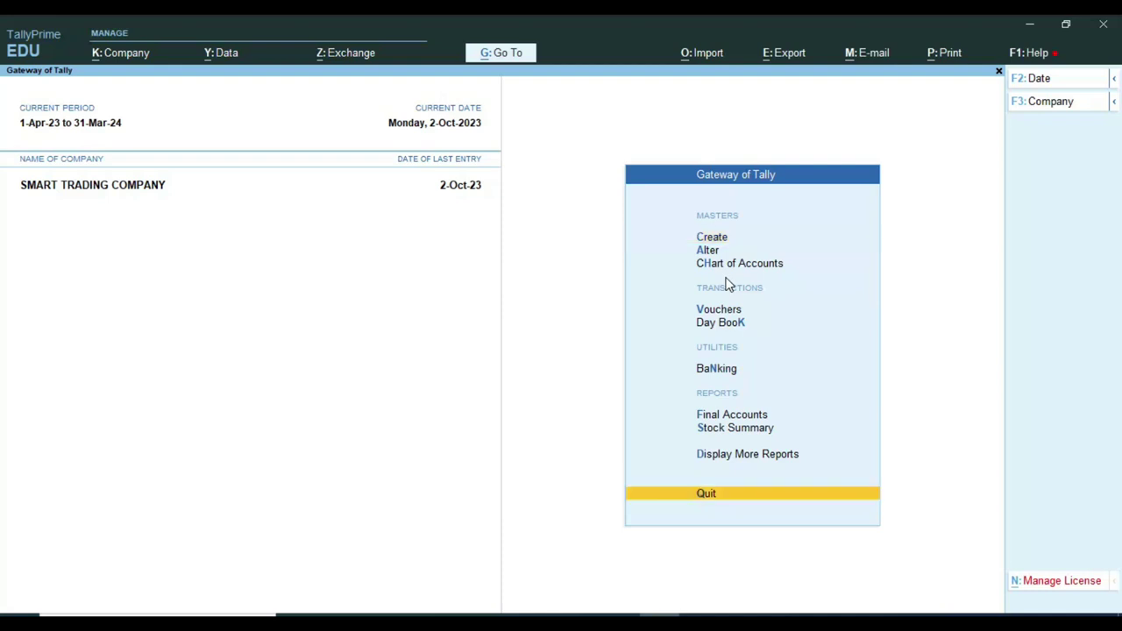
pyautogui.press('Return')
pyautogui.press('Down')
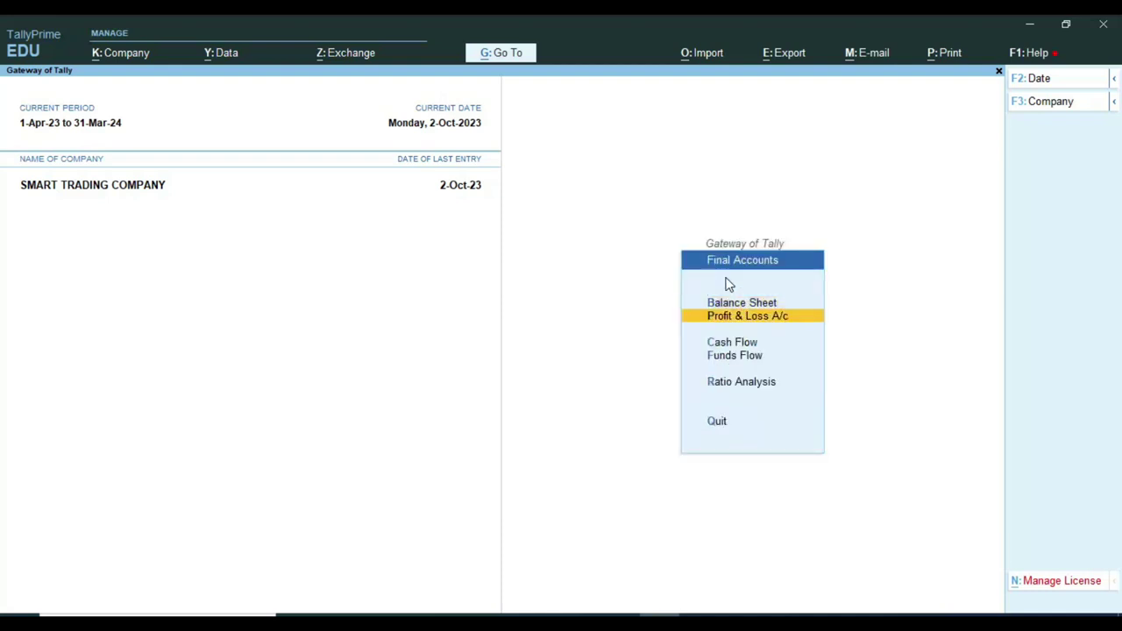
pyautogui.press('Up')
pyautogui.press('Return')
pyautogui.hotkey('alt', 'F5')
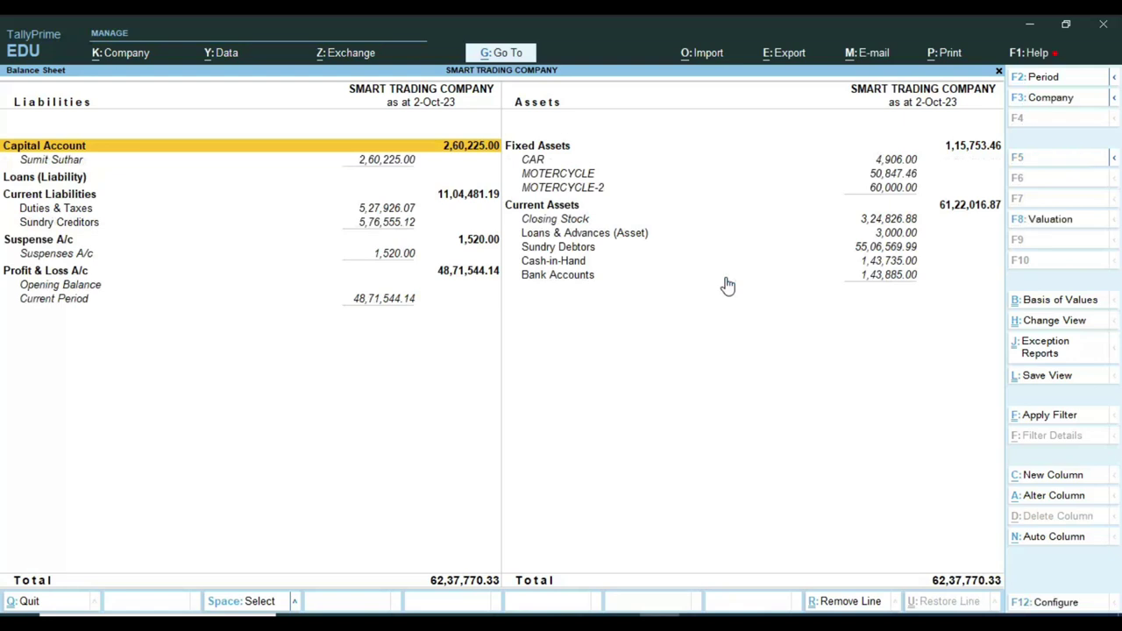
# Check the Duties & Taxes summary showing TCS ON SALE at 500.00 credit, then close it.
pyautogui.press('Down')
pyautogui.press('Down')
pyautogui.press('Down')
pyautogui.press('Down')
pyautogui.press('Return')
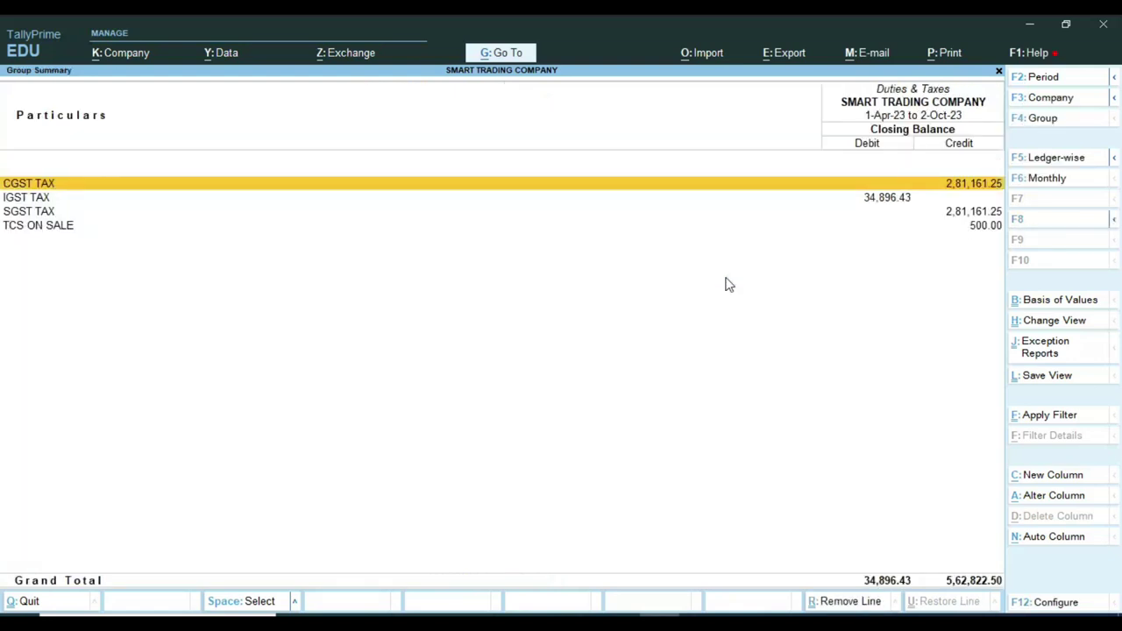
pyautogui.press('Down')
pyautogui.press('Down')
pyautogui.press('Down')
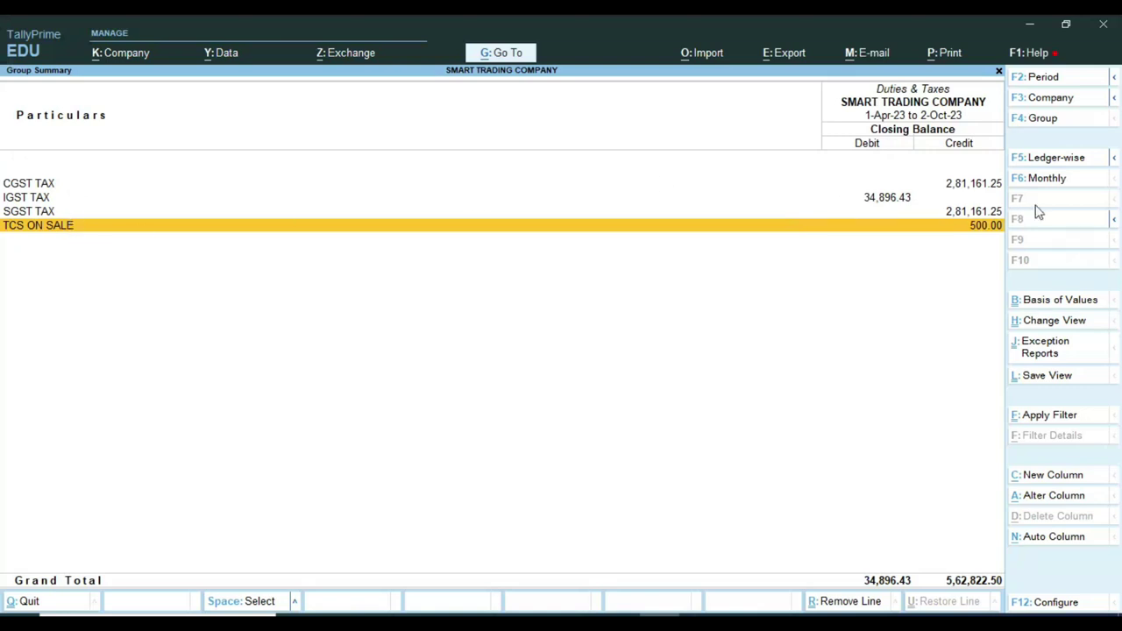
pyautogui.press('ctrl')
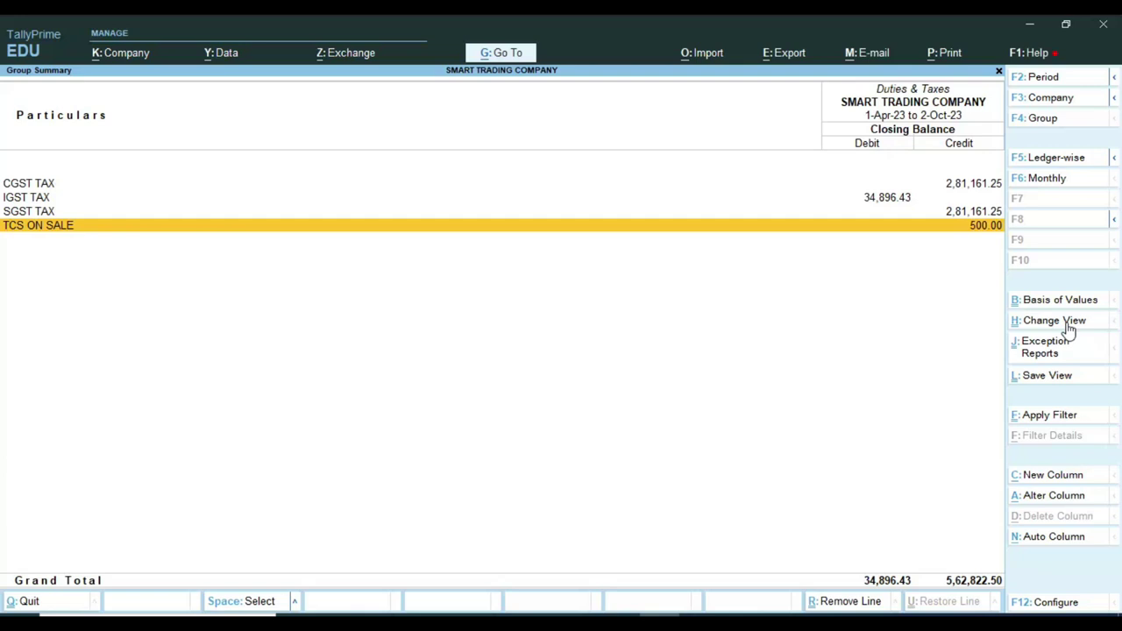
pyautogui.press('Escape')
pyautogui.press('Escape')
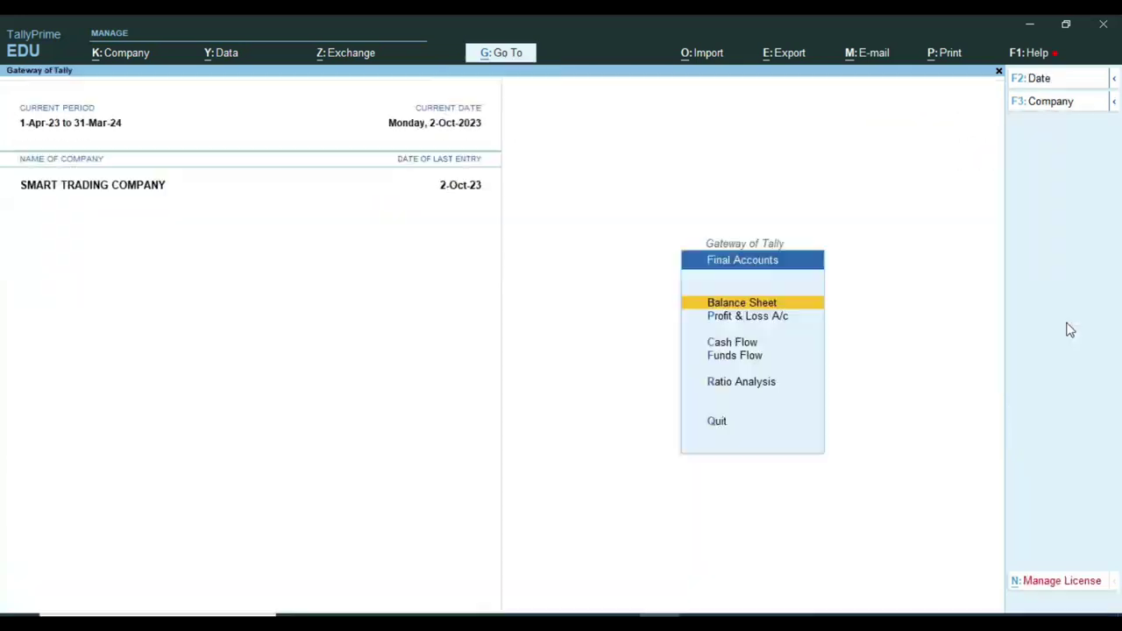
# Start voucher entry dated 1-Nov-23.
pyautogui.press('Escape')
pyautogui.press('Home')
pyautogui.press('Down')
pyautogui.press('Down')
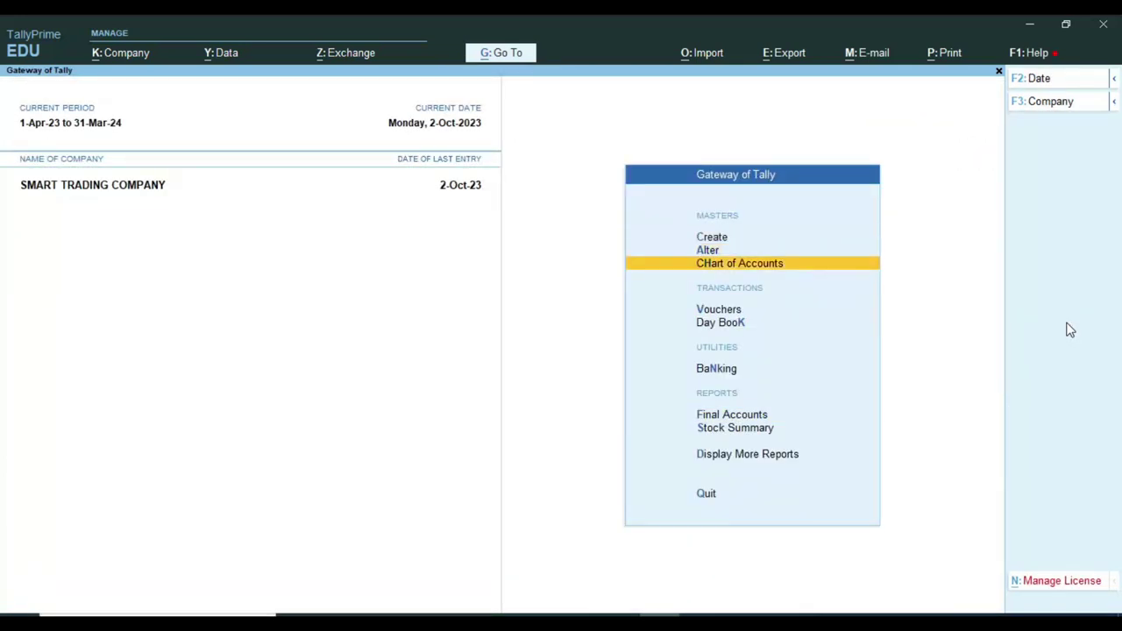
pyautogui.press('Down')
pyautogui.press('Return')
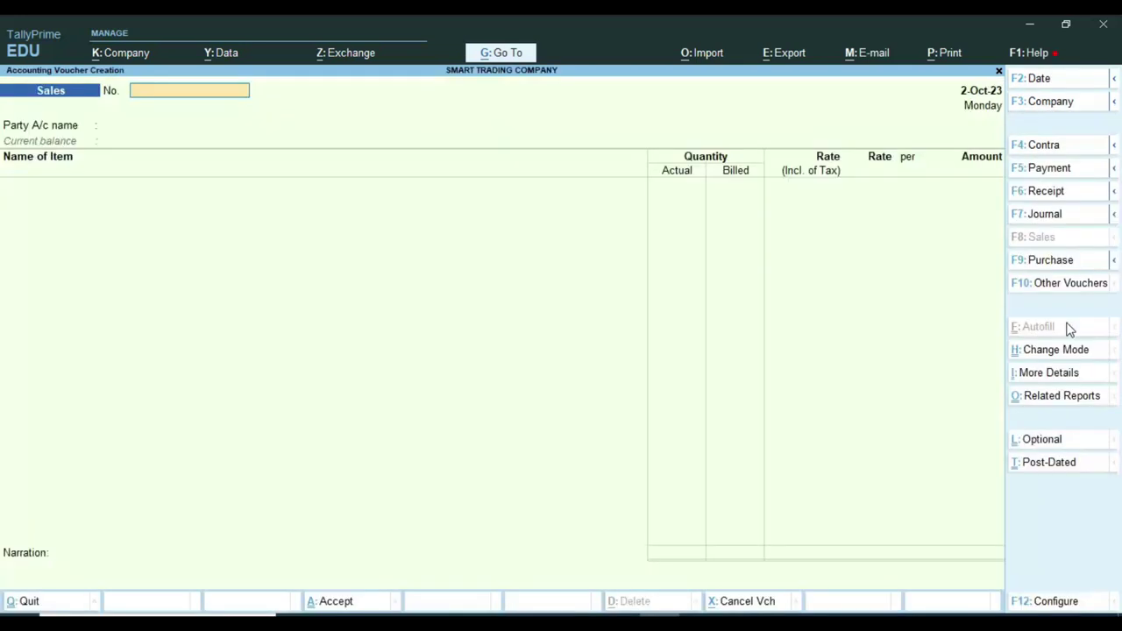
pyautogui.press('F2')
pyautogui.write('1.11')
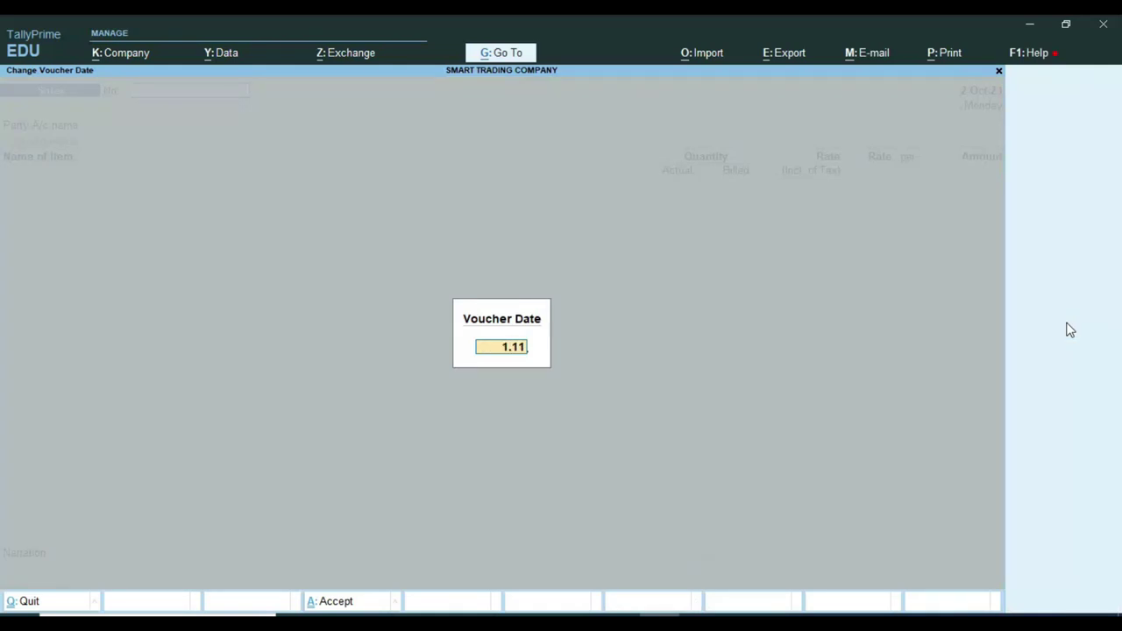
pyautogui.press('Return')
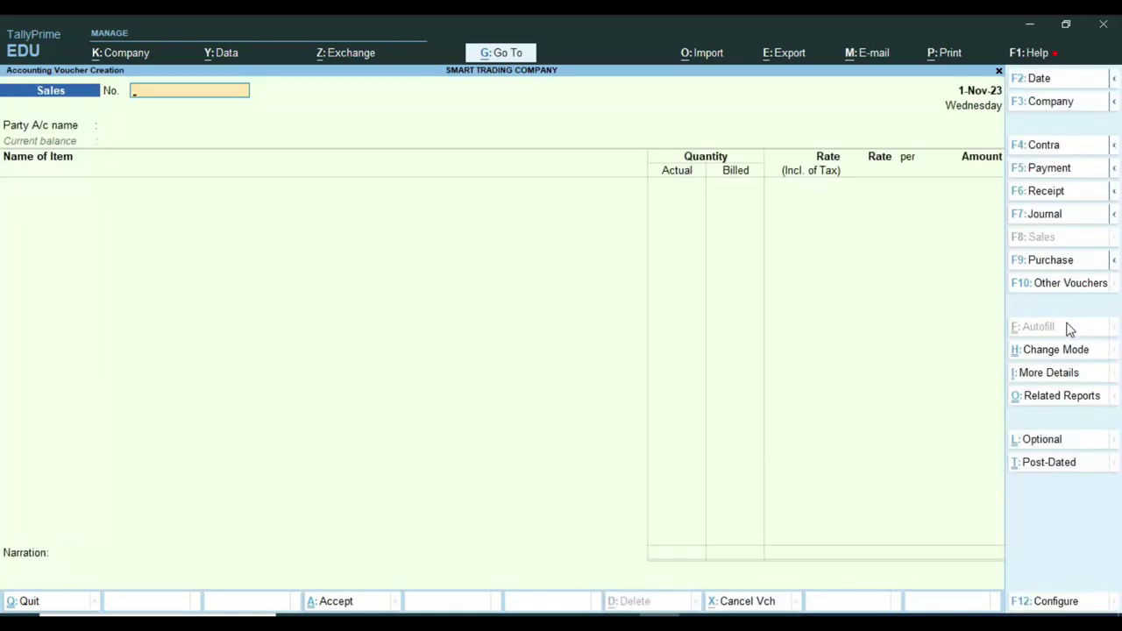
# Create Payment voucher 968584 debiting TCS ON SALE against bill Sale / 65 / 49.
pyautogui.press('F5')
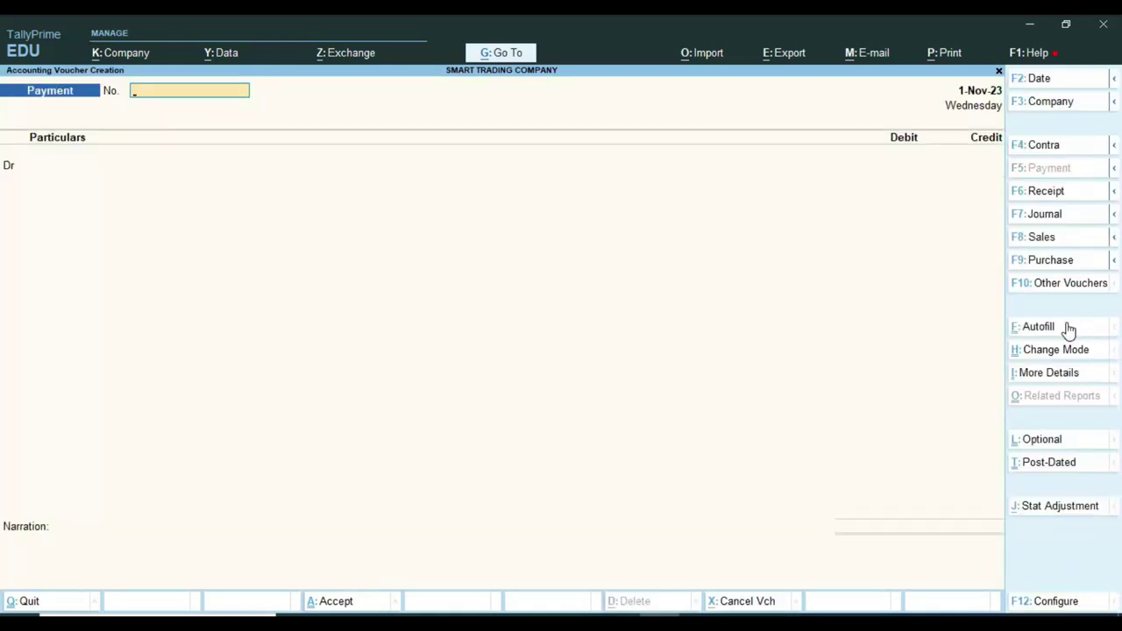
pyautogui.write('968584')
pyautogui.press('Return')
pyautogui.press('Return')
pyautogui.write('tcs')
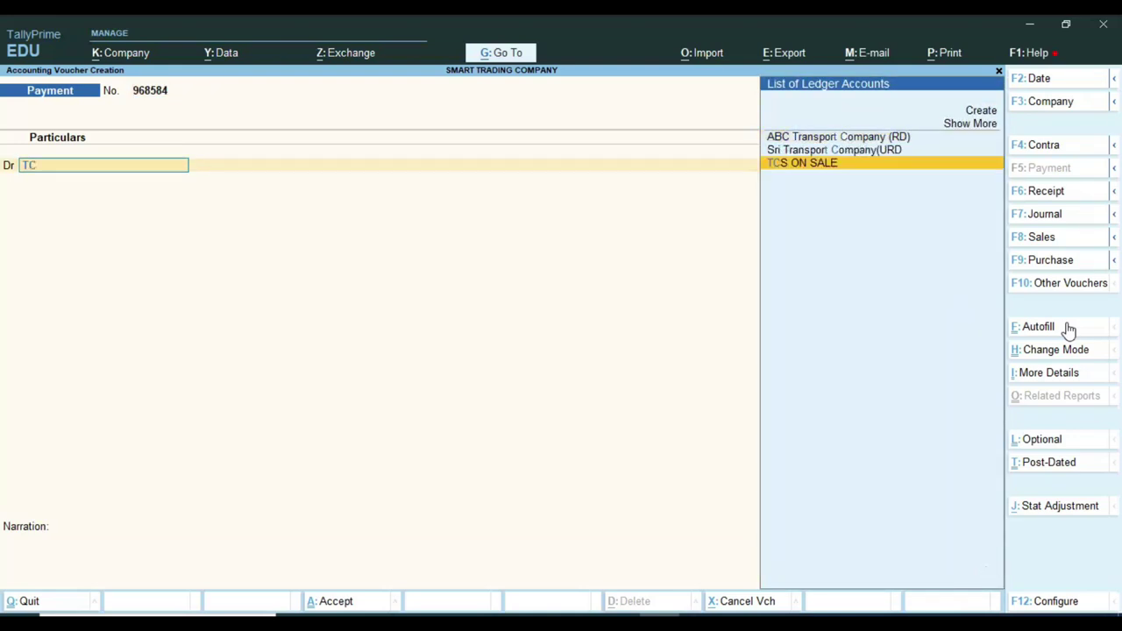
pyautogui.press('Return')
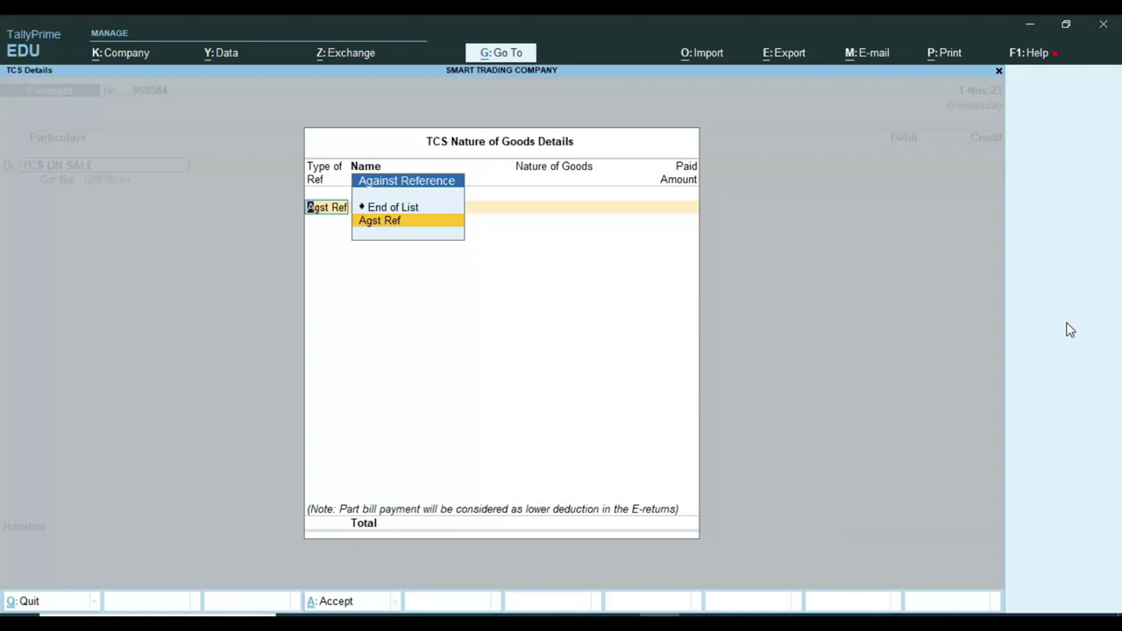
pyautogui.press('Return')
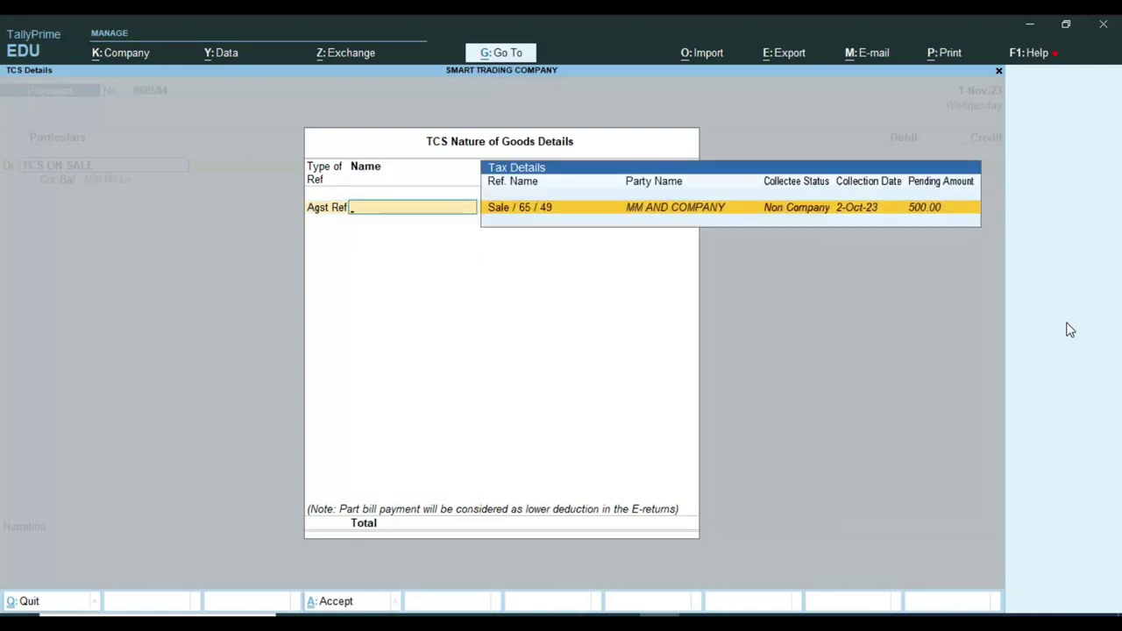
pyautogui.press('Return')
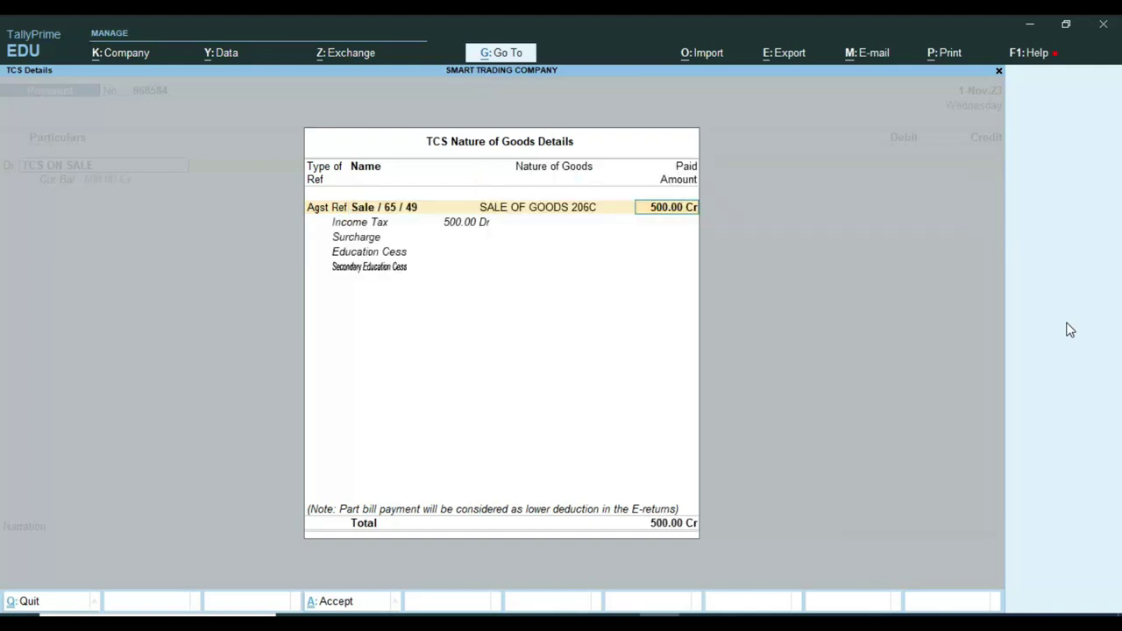
pyautogui.press('Return')
pyautogui.press('Return')
pyautogui.press('Return')
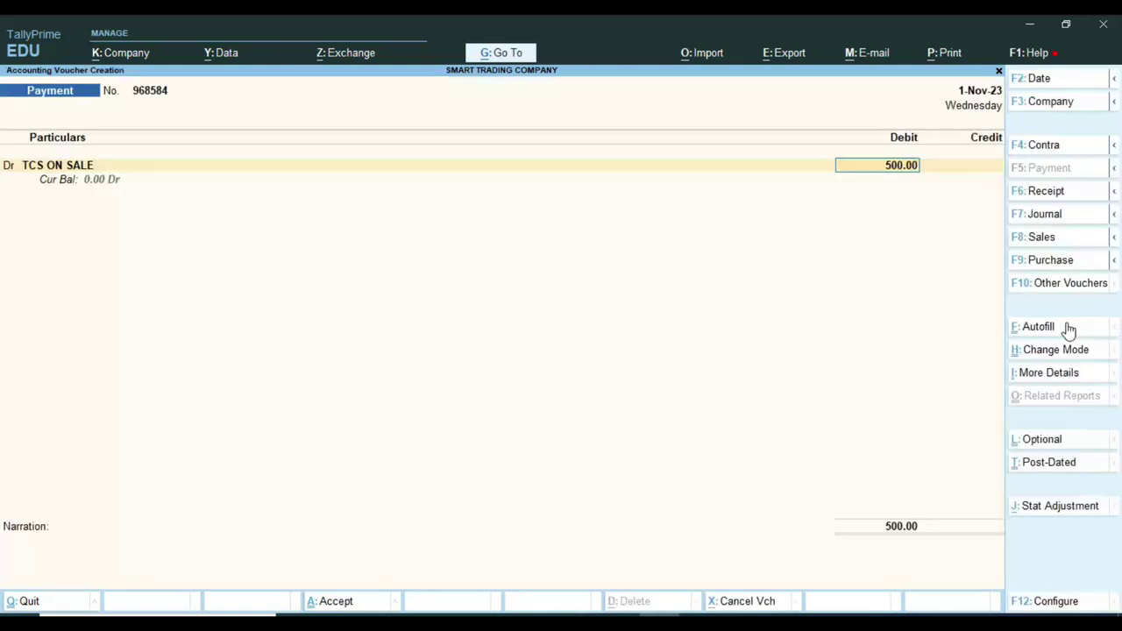
# Credit Bank of India with the 500.00 payment amount.
pyautogui.write('BANK')
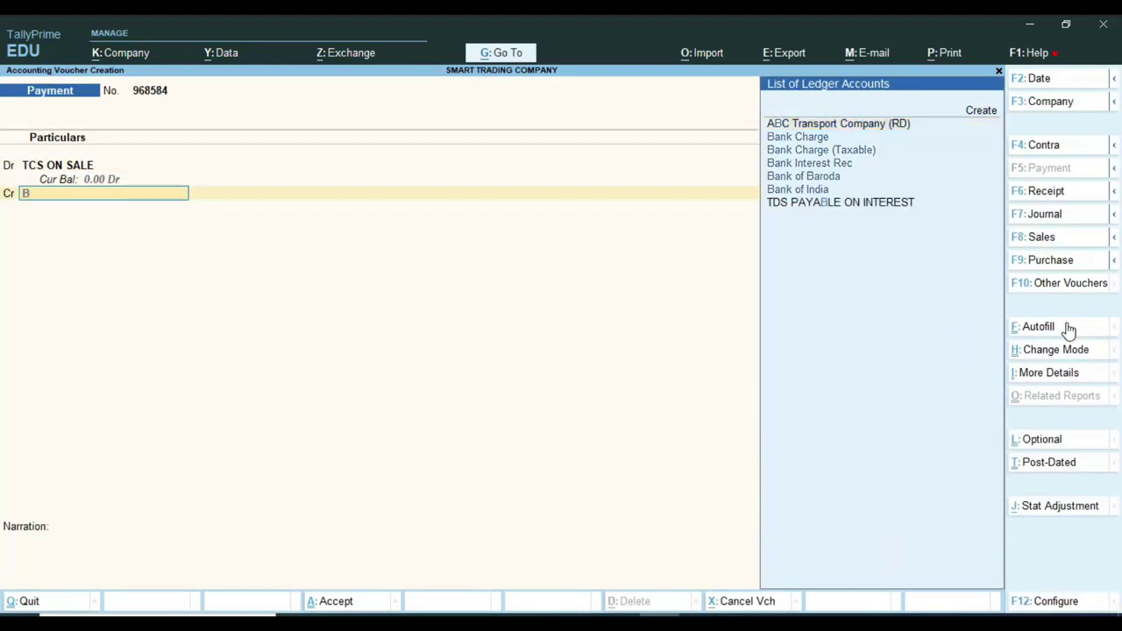
pyautogui.press('Down')
pyautogui.press('Down')
pyautogui.press('Down')
pyautogui.press('Down')
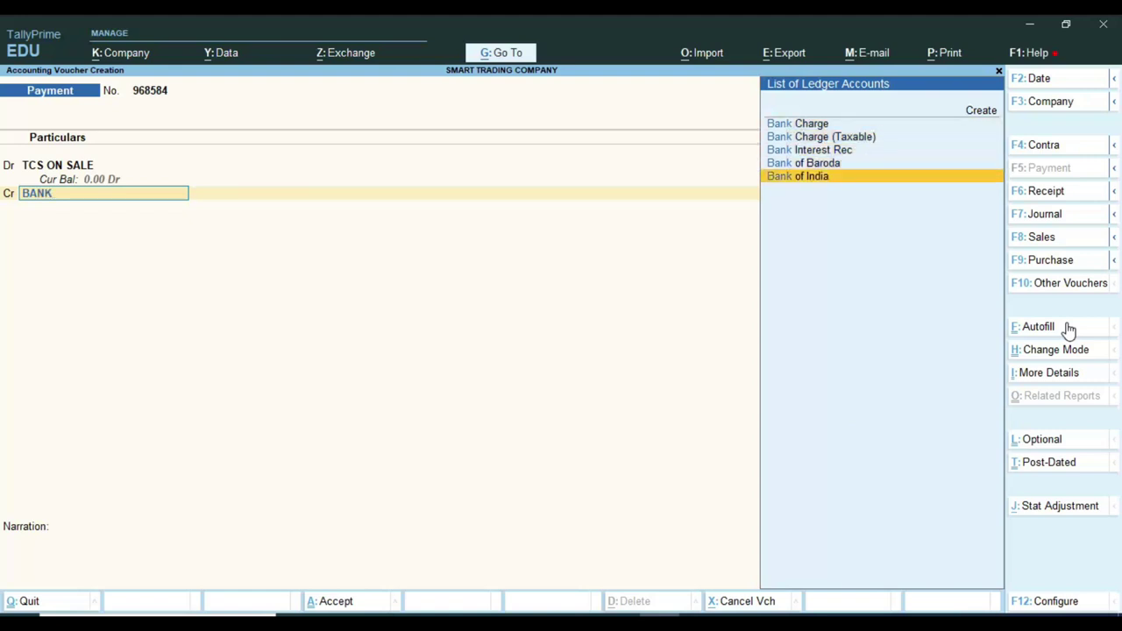
pyautogui.press('Return')
pyautogui.press('Return')
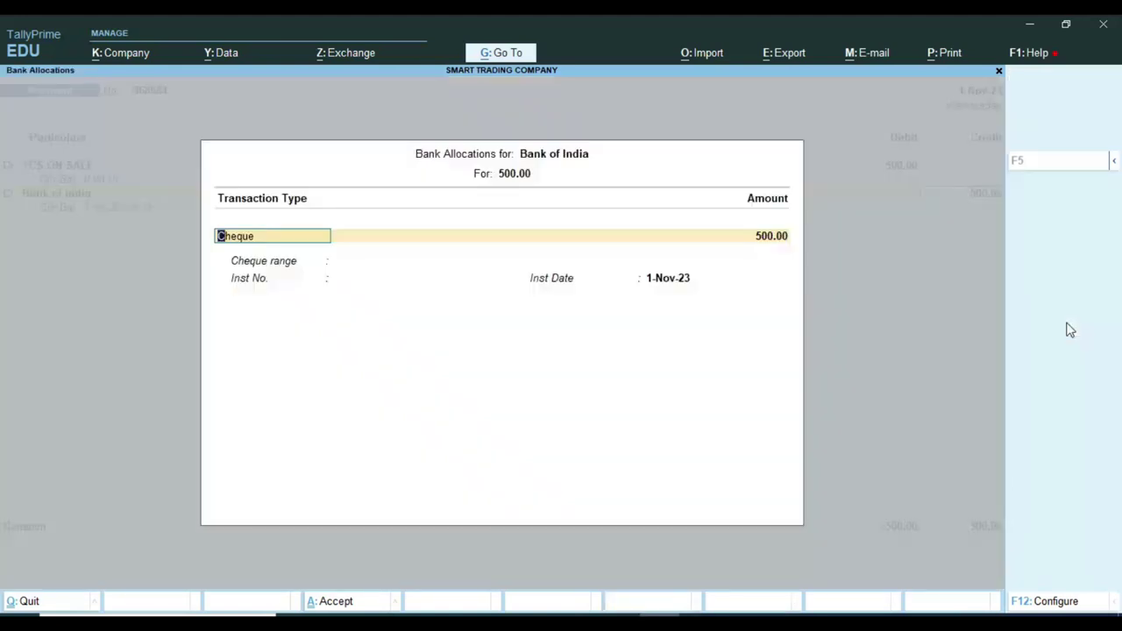
pyautogui.press('Return')
pyautogui.press('Return')
pyautogui.press('Return')
pyautogui.press('Return')
pyautogui.press('Return')
pyautogui.press('Return')
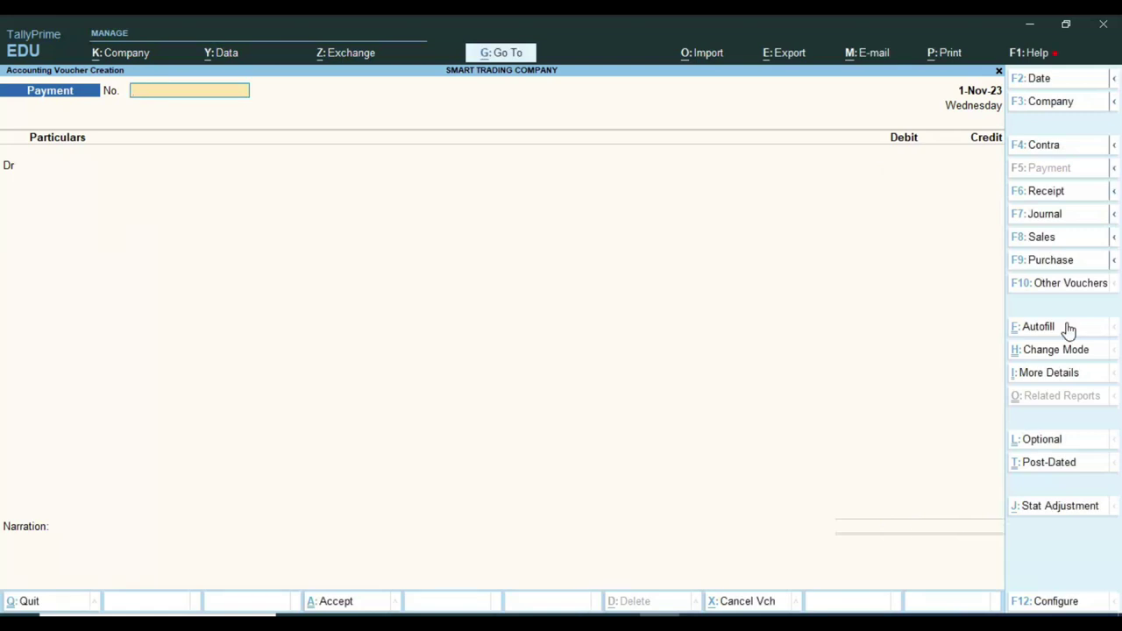
# Leave the blank payment voucher and glance over the Profit & Loss A/c report.
pyautogui.press('Escape')
pyautogui.press('Escape')
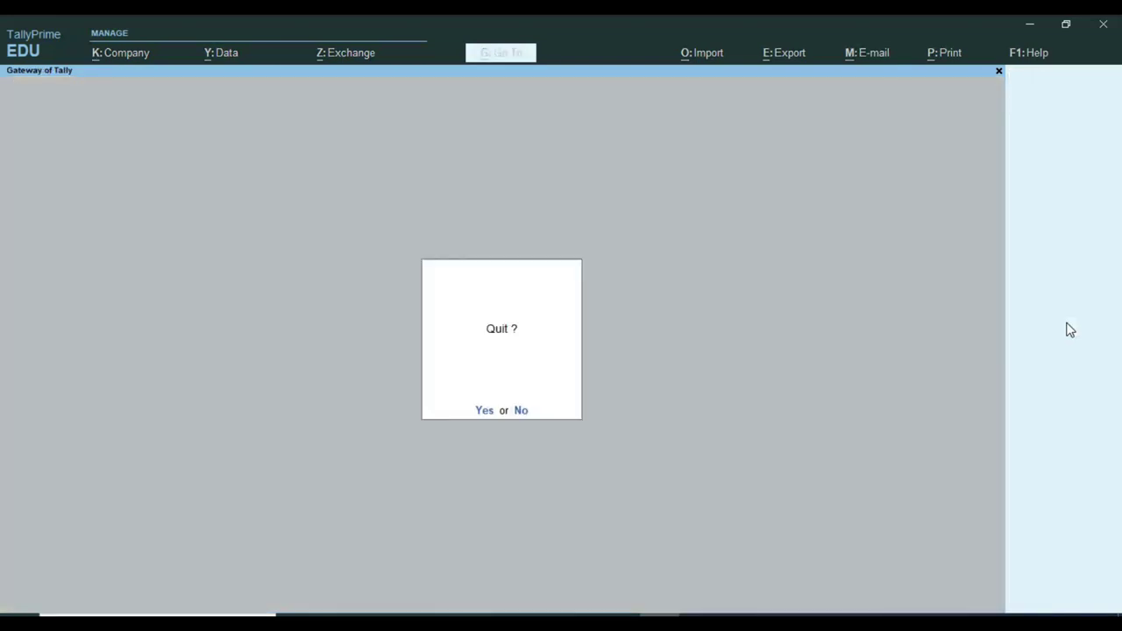
pyautogui.press('n')
pyautogui.press('f')
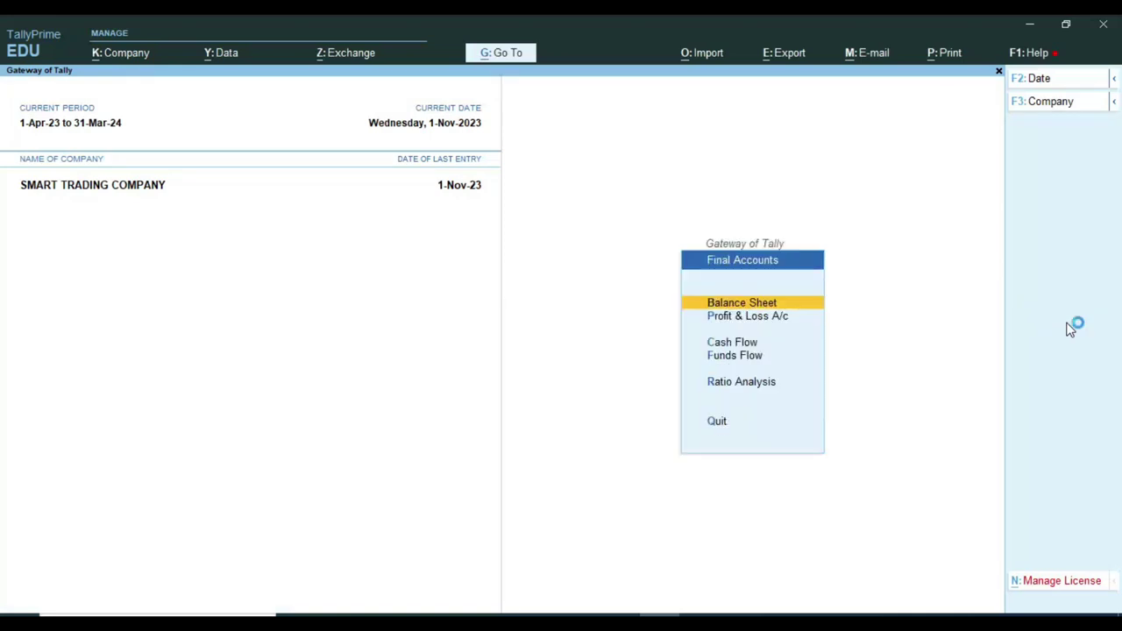
pyautogui.press('Down')
pyautogui.press('Return')
pyautogui.press('Down')
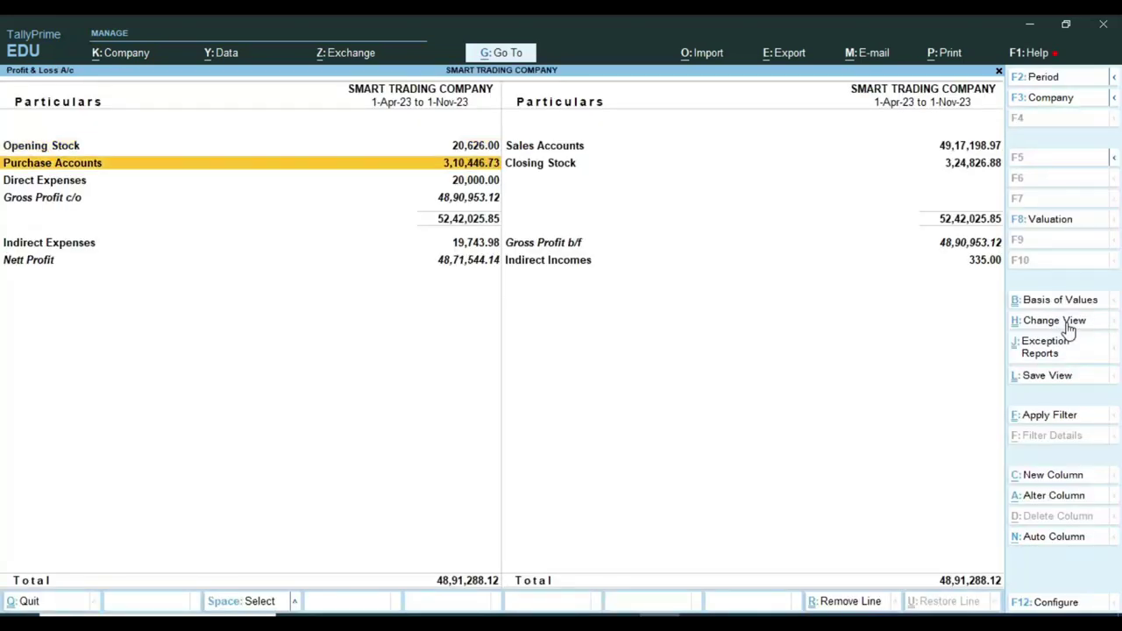
pyautogui.press('Down')
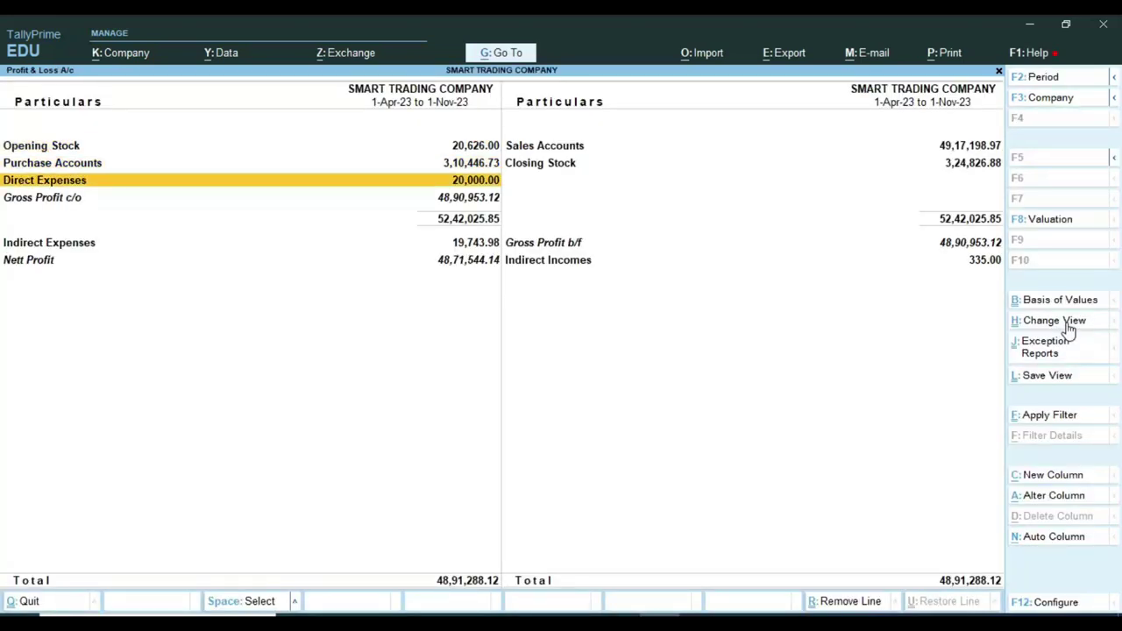
pyautogui.press('Escape')
# Open the detailed Balance Sheet's Duties & Taxes summary, now showing only CGST, IGST and SGST.
pyautogui.press('Up')
pyautogui.press('Return')
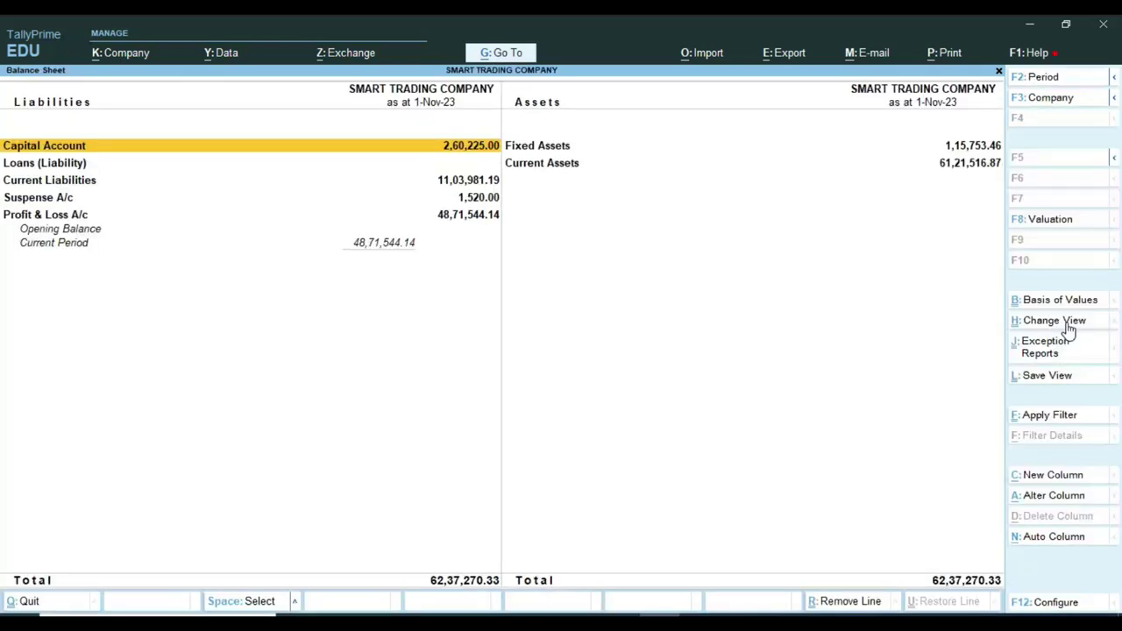
pyautogui.hotkey('alt', 'F5')
pyautogui.press('Down')
pyautogui.press('Down')
pyautogui.press('Down')
pyautogui.press('Down')
pyautogui.press('Return')
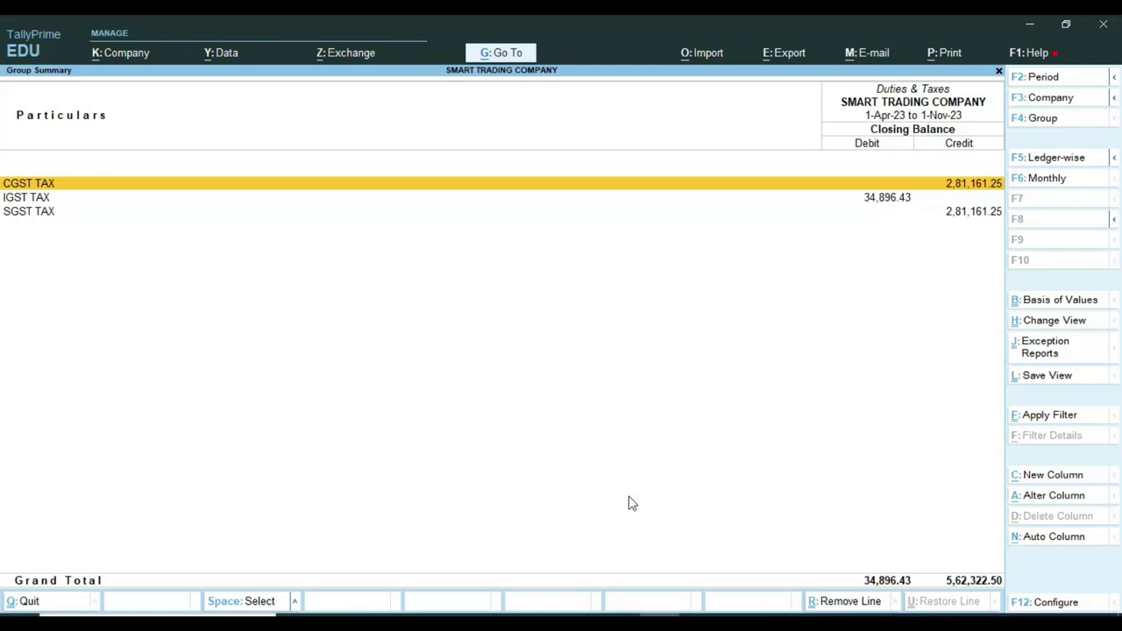
# Switch to RATES_TCS_2020_21.pdf in Edge and scroll up toward page 1.
pyautogui.click(337, 616)
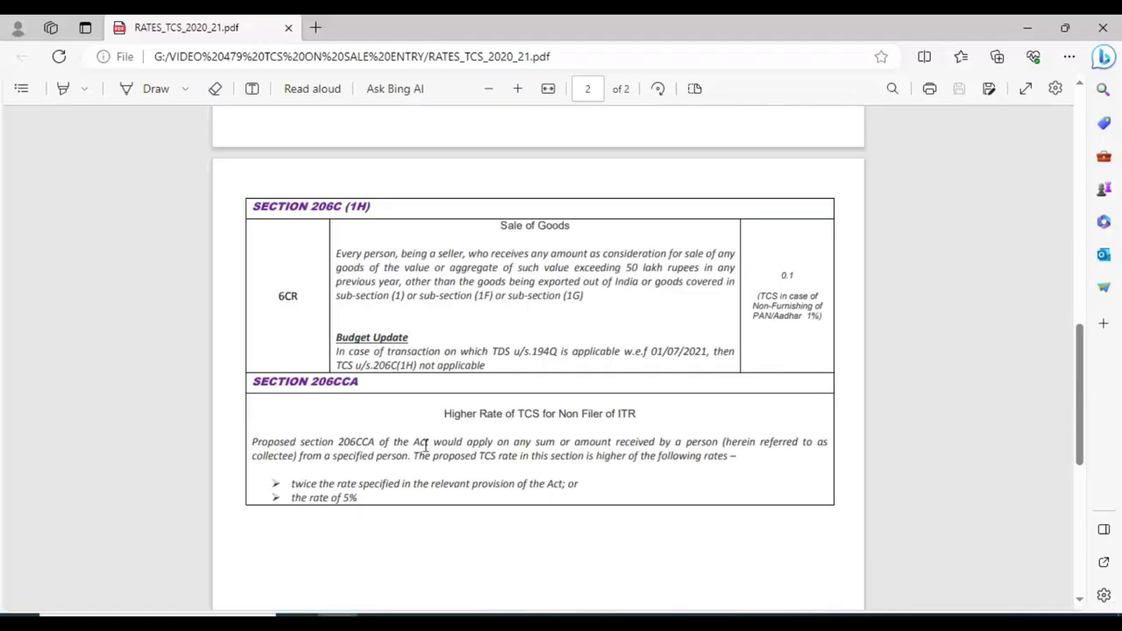
pyautogui.scroll(10, 425, 445)
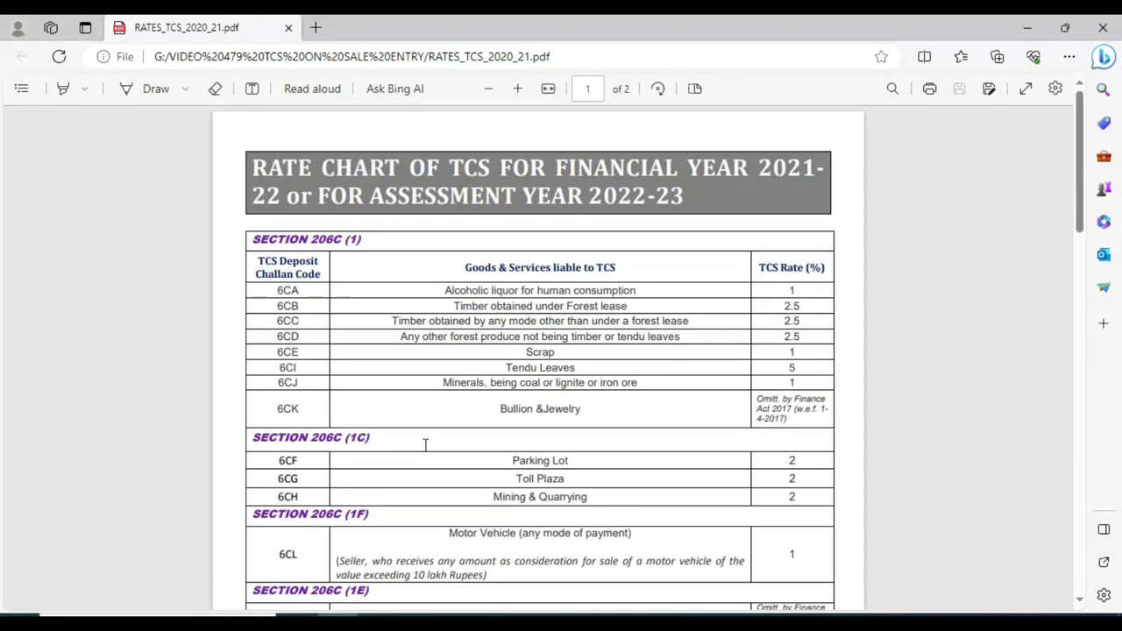